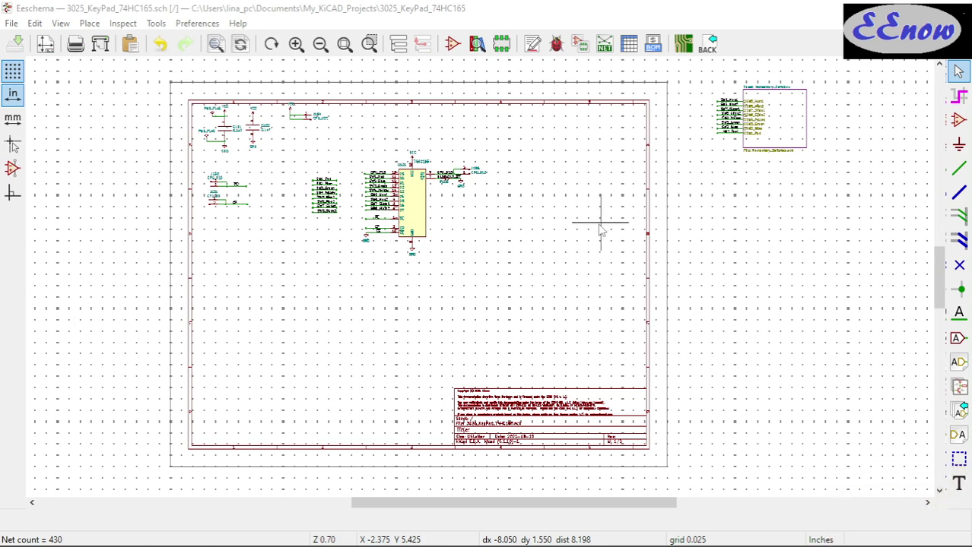
# - Zoom over the 74HC165 keypad schematic, then close Eeschema from the File menu
pyautogui.scroll(1, 481, 281)
pyautogui.scroll(1, 481, 281)
pyautogui.scroll(2, 481, 282)
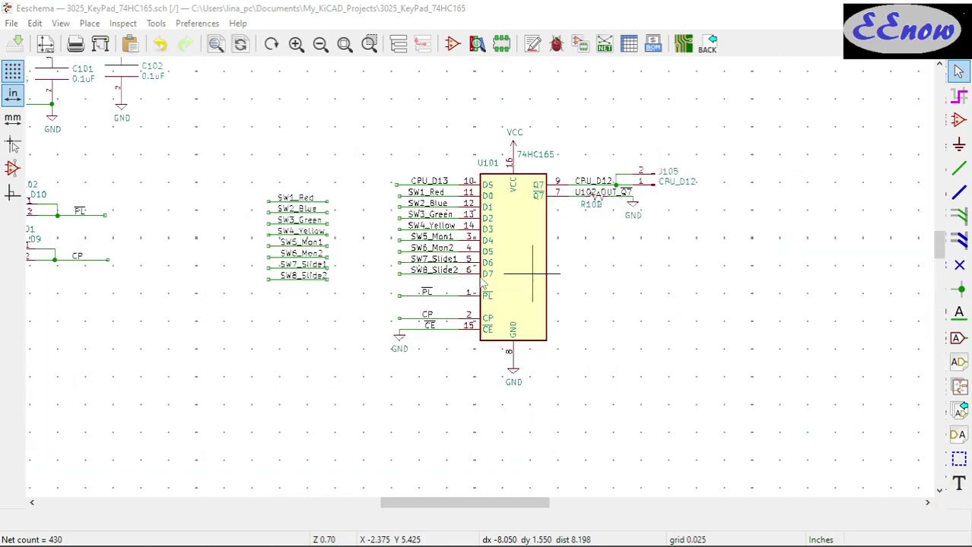
pyautogui.scroll(-1, 383, 279)
pyautogui.scroll(1, 480, 281)
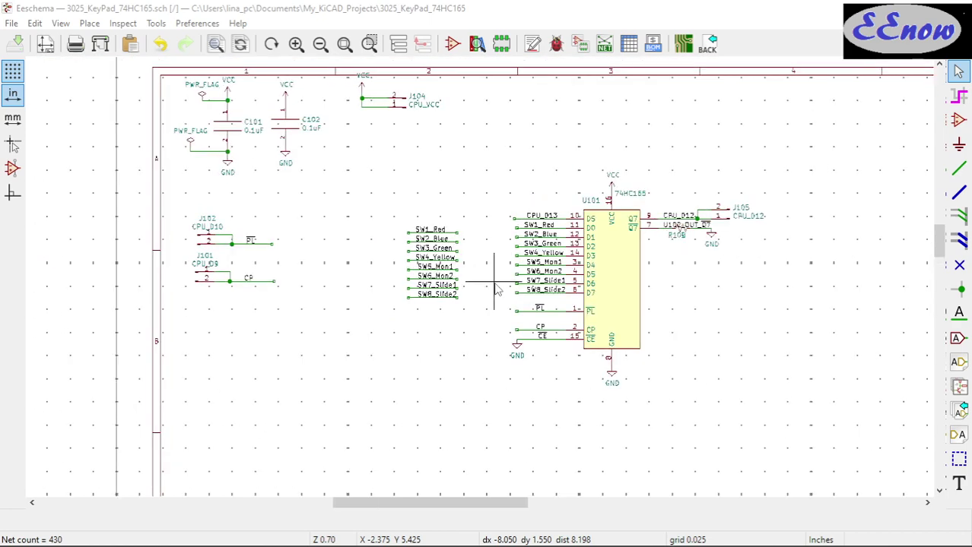
pyautogui.scroll(1, 481, 281)
pyautogui.scroll(-1, 480, 283)
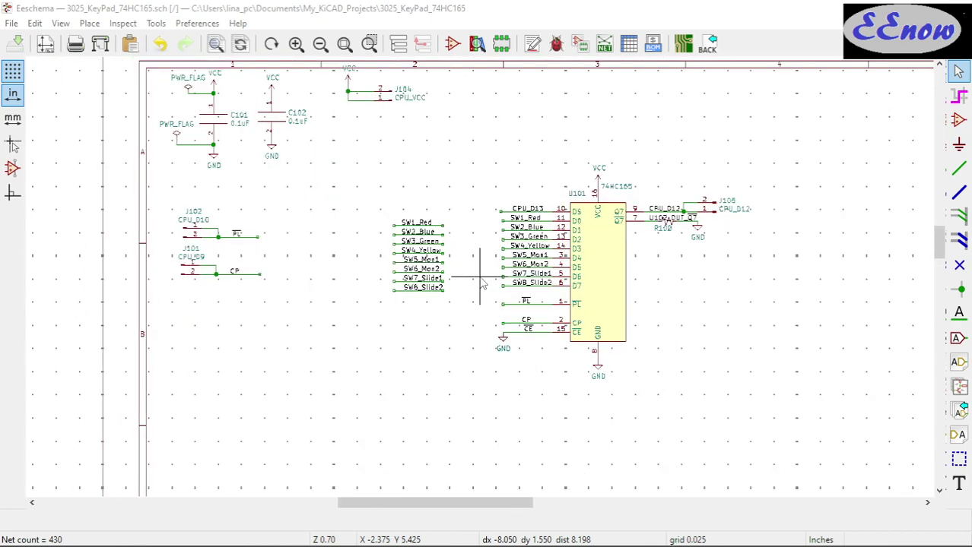
pyautogui.scroll(-1, 481, 281)
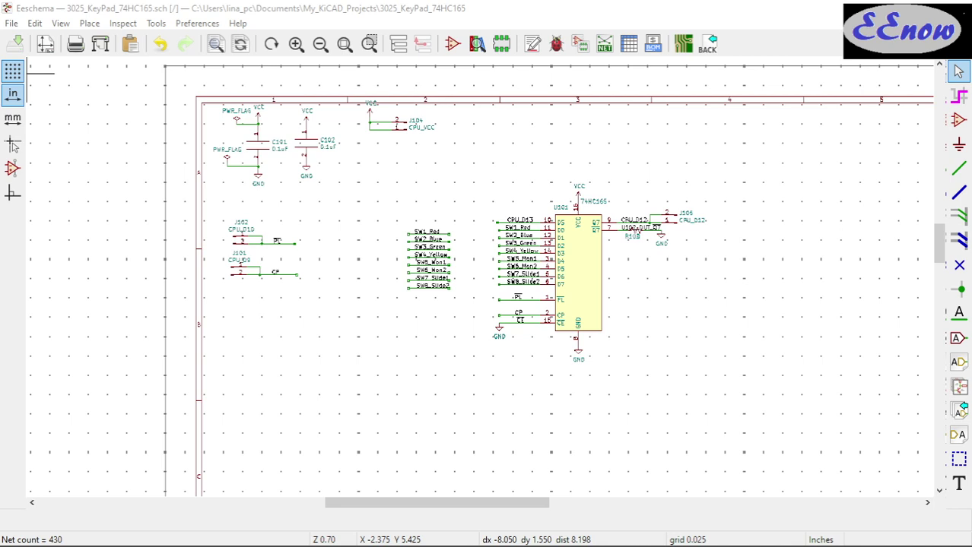
pyautogui.click(12, 24)
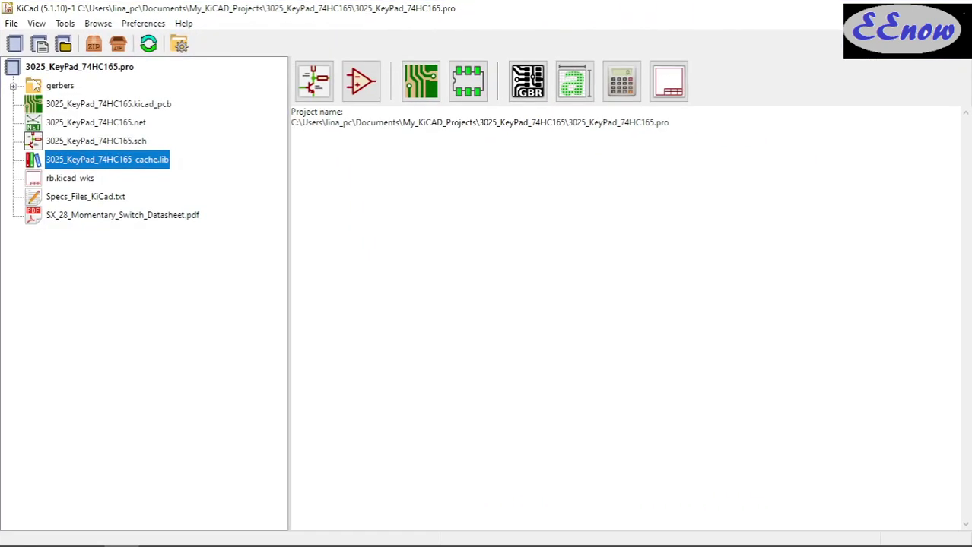
# - Open the 3025_KeyPad_74HC165 .pro file from its folder under My_KiCAD_Projects
pyautogui.click(9, 23)
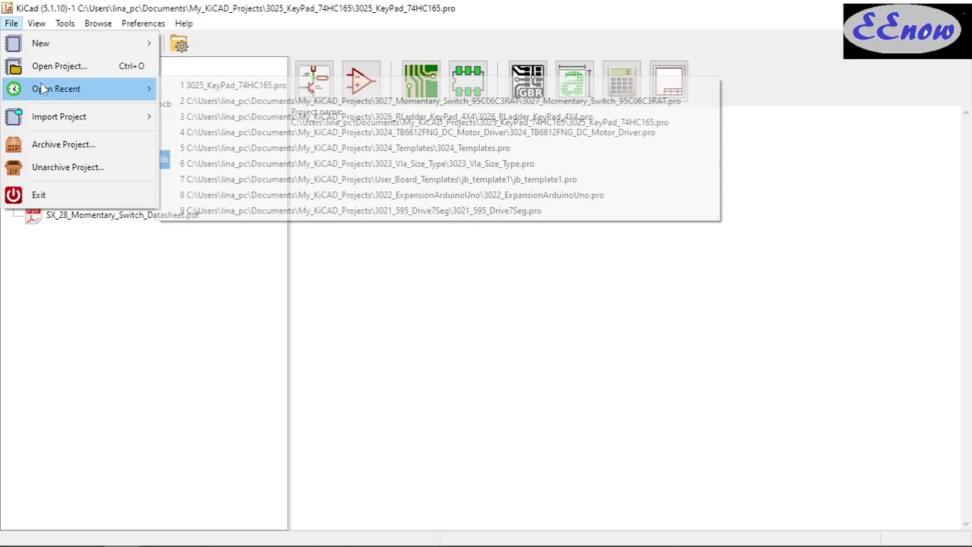
pyautogui.click(57, 338)
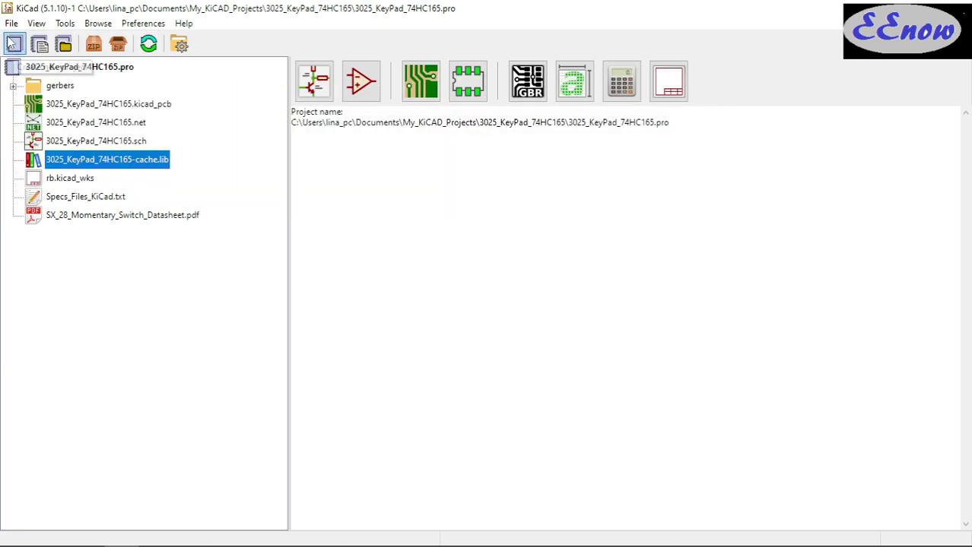
pyautogui.click(12, 23)
pyautogui.click(53, 66)
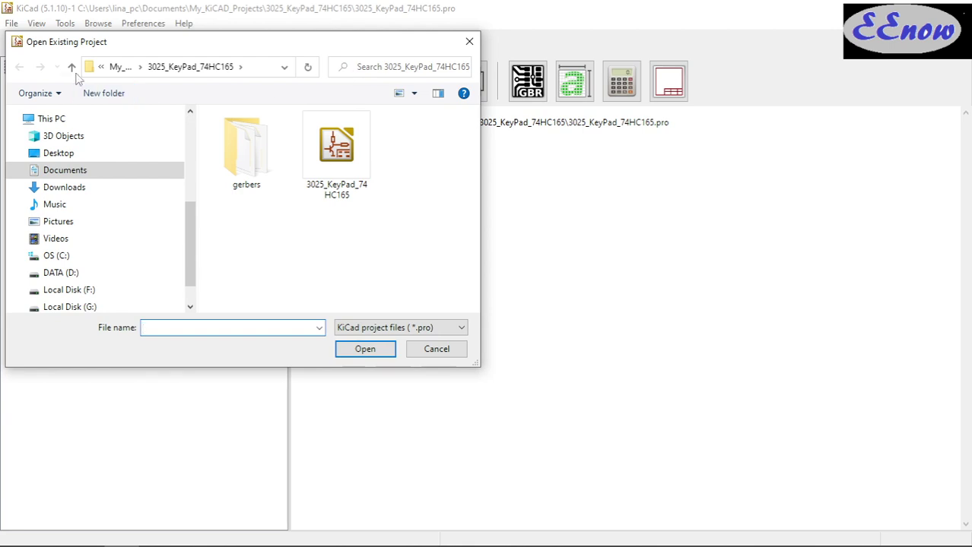
pyautogui.click(72, 67)
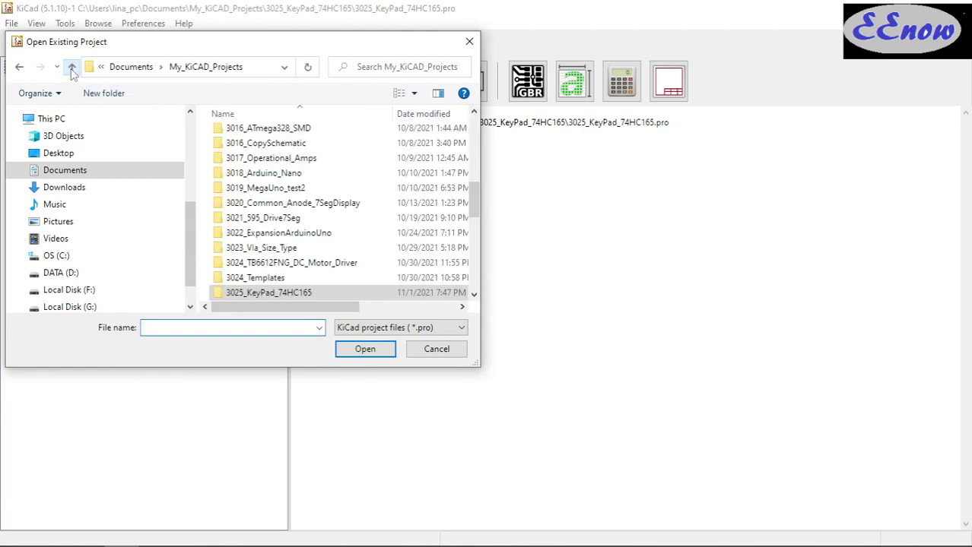
pyautogui.click(301, 295)
pyautogui.scroll(-3, 302, 296)
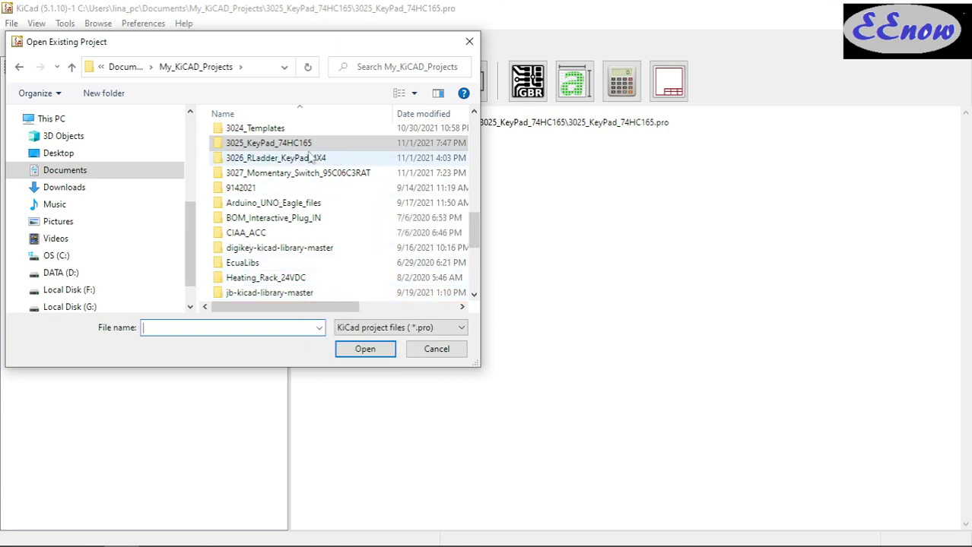
pyautogui.click(362, 352)
pyautogui.click(342, 171)
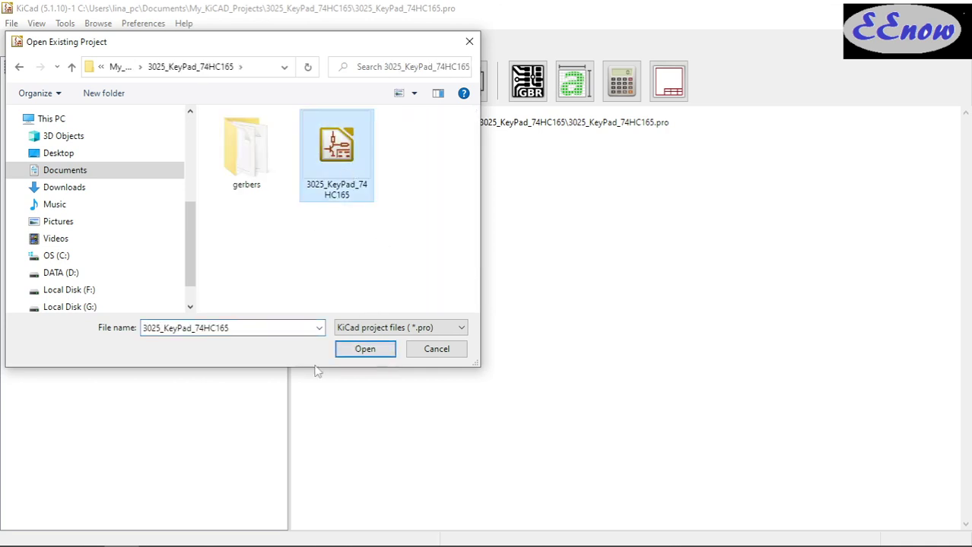
pyautogui.click(362, 351)
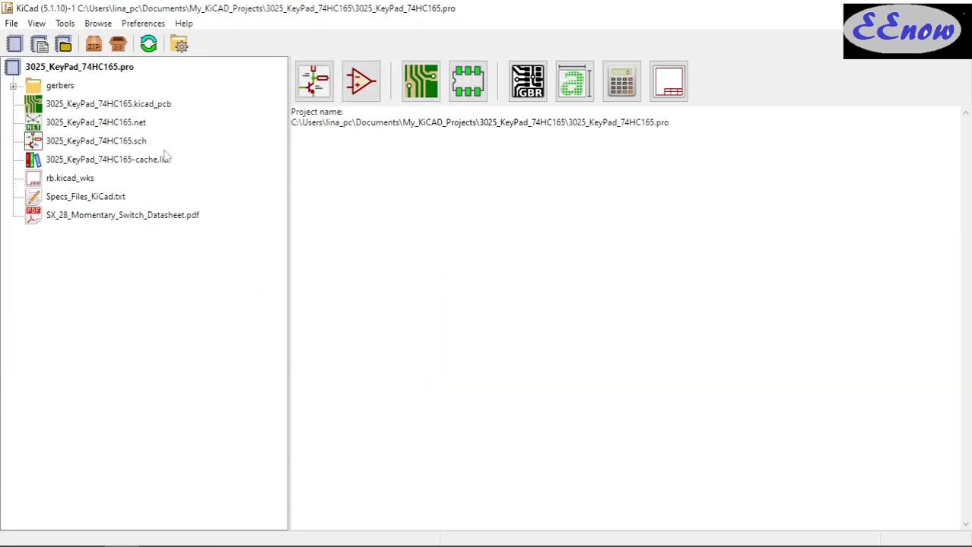
# - Open the keypad .sch in Eeschema, maximize the window, and pan to the 74HC165's top
pyautogui.doubleClick(132, 148)
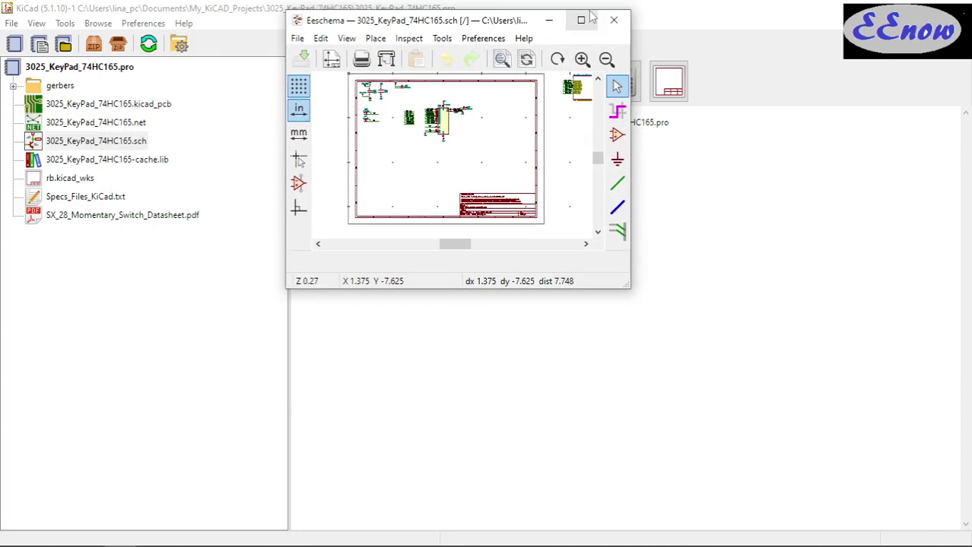
pyautogui.doubleClick(587, 17)
pyautogui.scroll(2, 445, 253)
pyautogui.scroll(5, 460, 263)
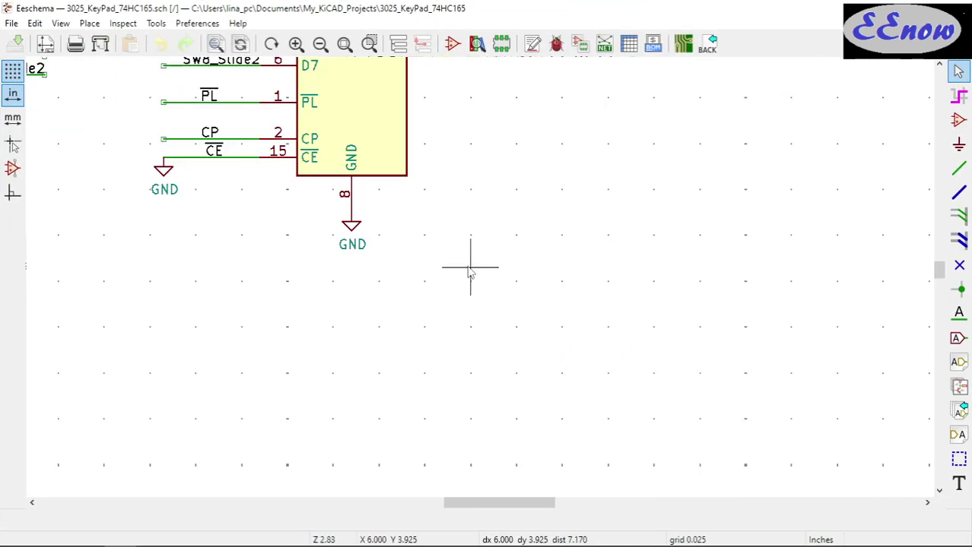
pyautogui.scroll(1, 475, 274)
pyautogui.moveTo(480, 284); pyautogui.dragTo(496, 440, button='middle')
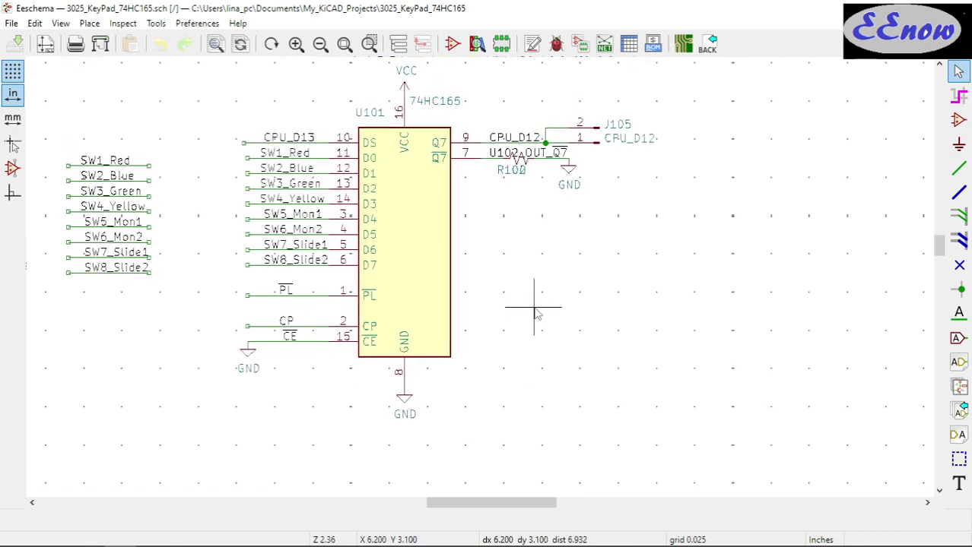
# - Zoom in and out over the 74HC165 circuit to inspect its wiring
pyautogui.scroll(-1, 536, 312)
pyautogui.scroll(-1, 481, 283)
pyautogui.scroll(-1, 480, 282)
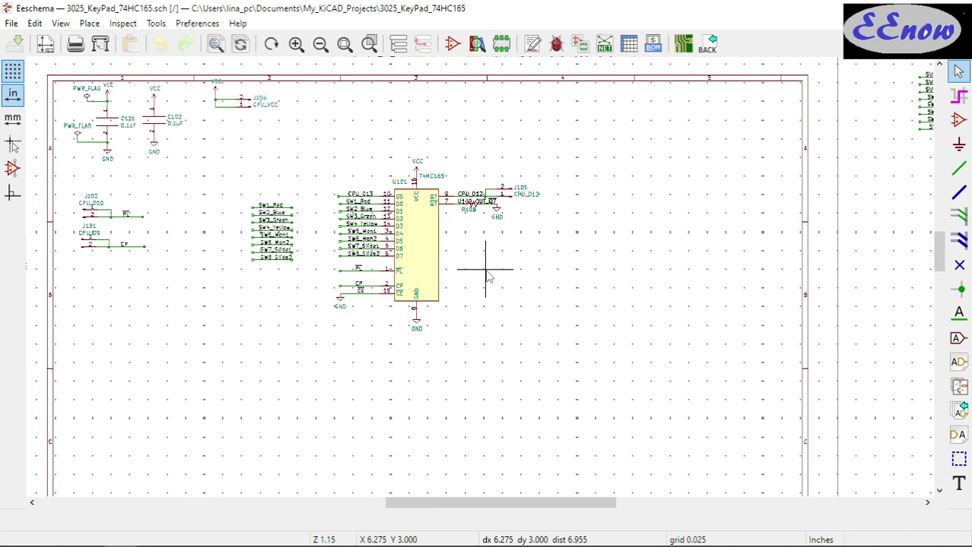
pyautogui.scroll(-1, 481, 282)
pyautogui.scroll(1, 481, 283)
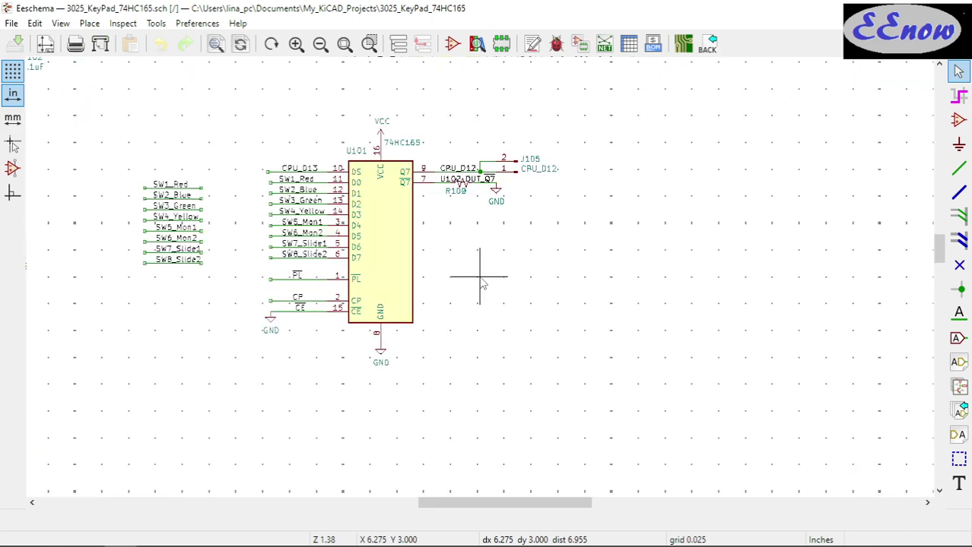
pyautogui.scroll(-3, 480, 283)
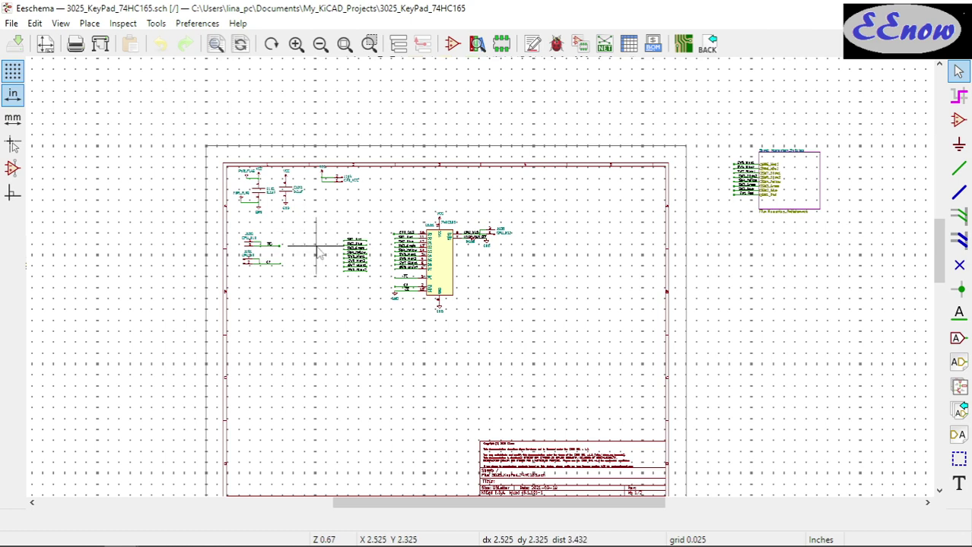
pyautogui.scroll(1, 481, 282)
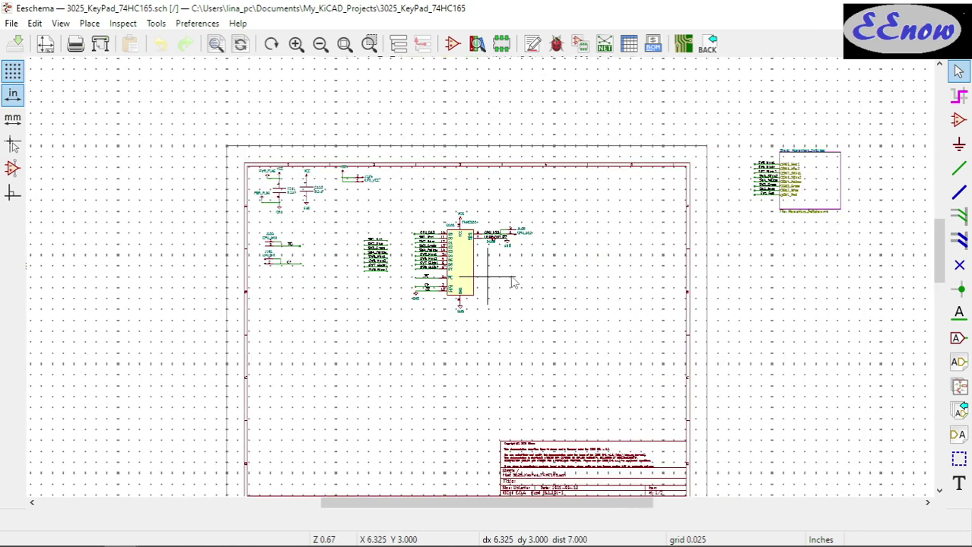
pyautogui.scroll(1, 480, 282)
pyautogui.scroll(1, 480, 283)
pyautogui.scroll(-1, 480, 283)
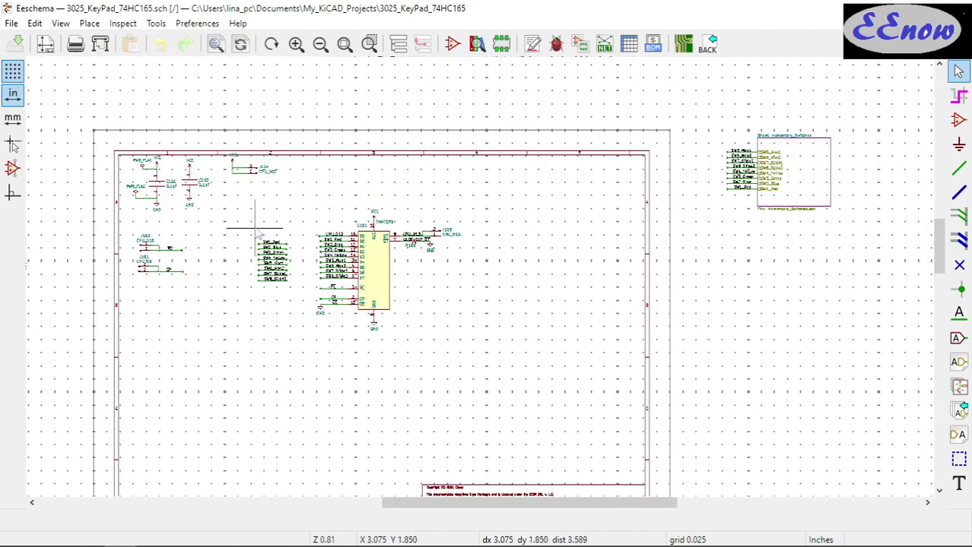
# - Recentre the view and inspect the Momentary_Switches hierarchical sheet with its eight switch pins
pyautogui.press('F4')
pyautogui.scroll(1, 491, 282)
pyautogui.scroll(1, 487, 280)
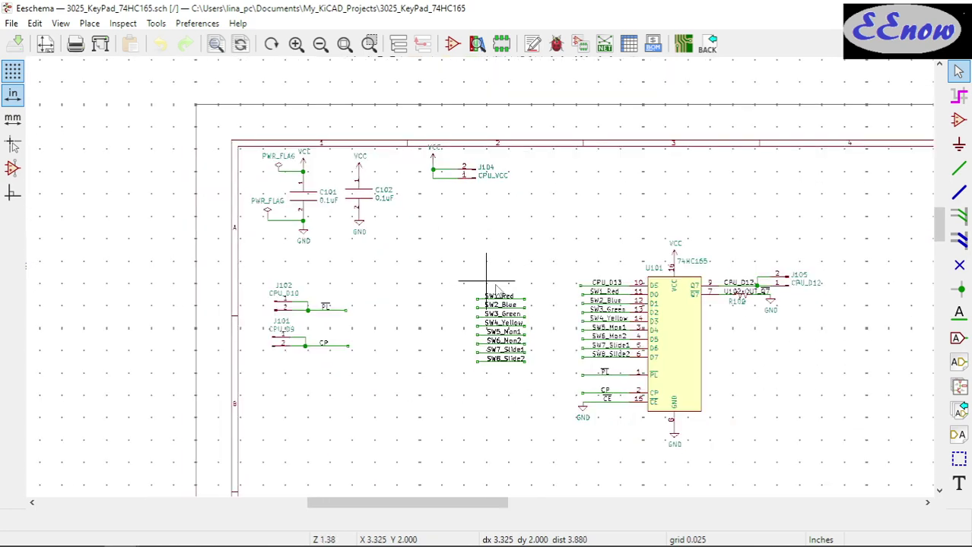
pyautogui.scroll(1, 483, 279)
pyautogui.scroll(1, 481, 278)
pyautogui.scroll(-2, 480, 283)
pyautogui.scroll(-1, 477, 284)
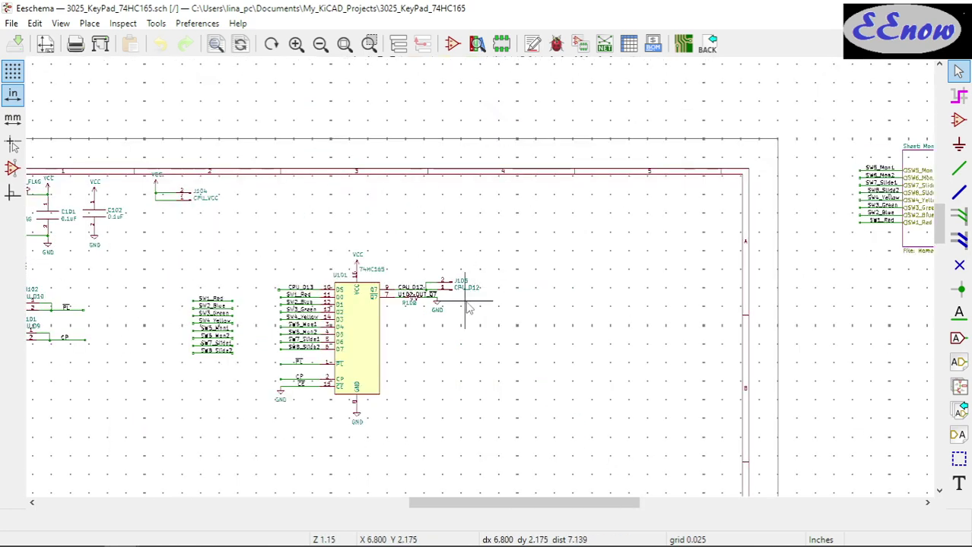
pyautogui.scroll(-2, 472, 287)
pyautogui.scroll(-3, 465, 293)
pyautogui.scroll(3, 472, 289)
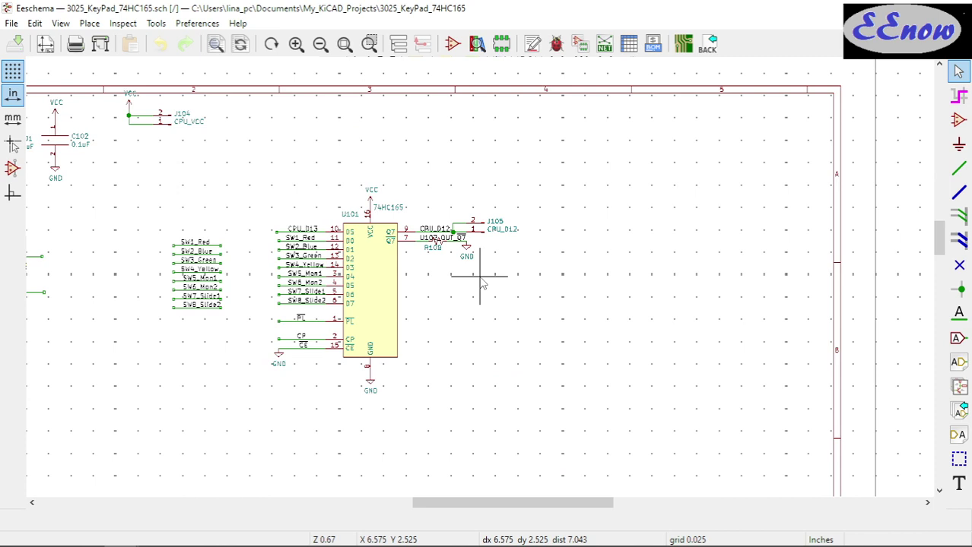
pyautogui.scroll(-1, 480, 281)
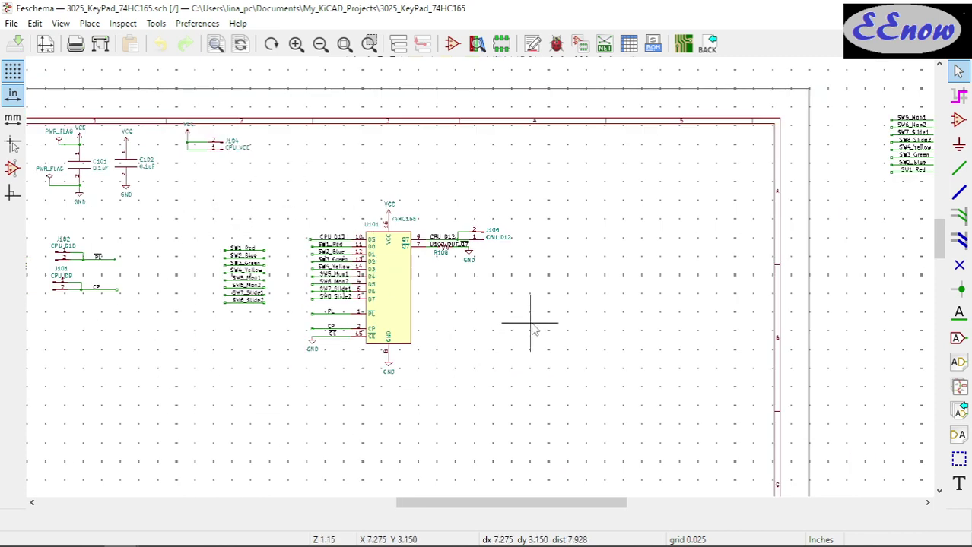
pyautogui.scroll(-1, 483, 284)
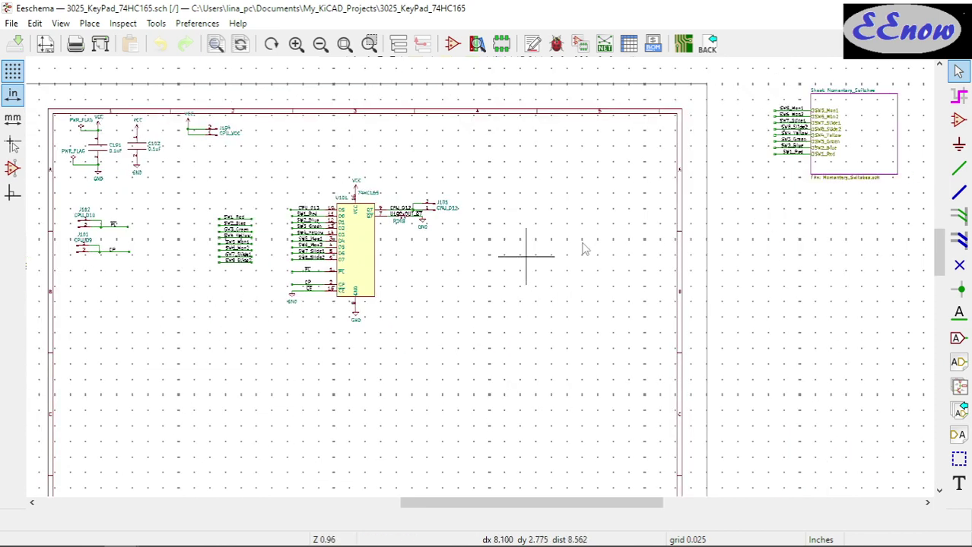
pyautogui.press('F4')
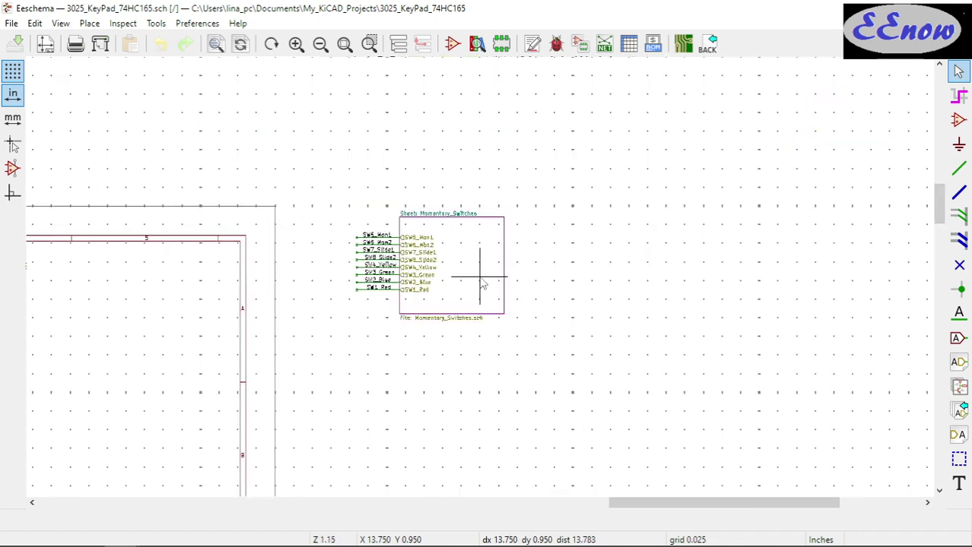
pyautogui.scroll(-1, 484, 283)
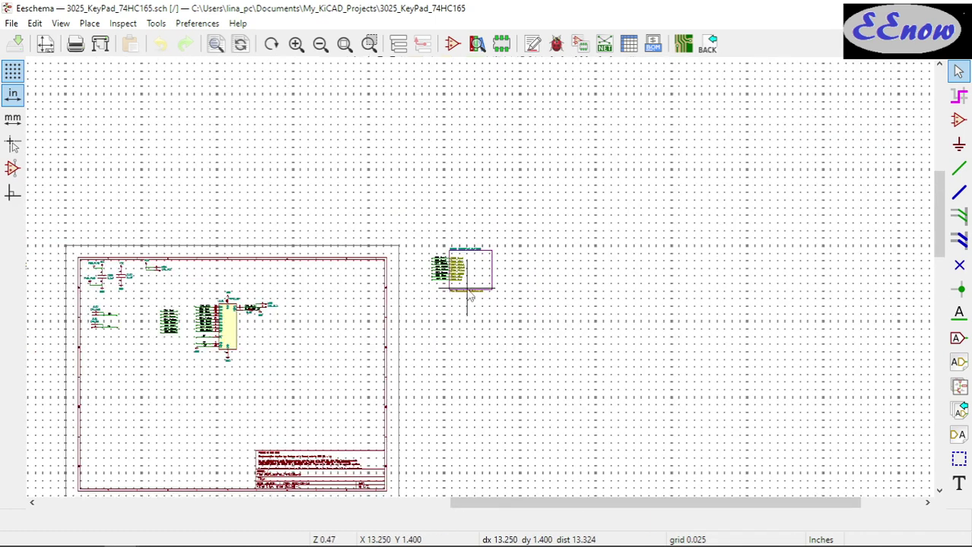
# - With the Add Sheet tool, click two corners below Momentary_Switches to outline a new sheet
pyautogui.scroll(3, 483, 284)
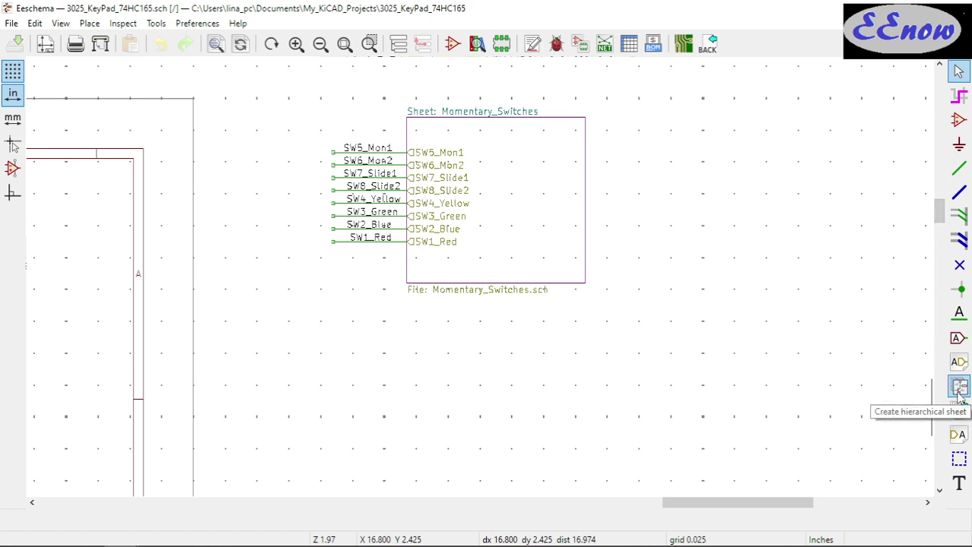
pyautogui.click(957, 392)
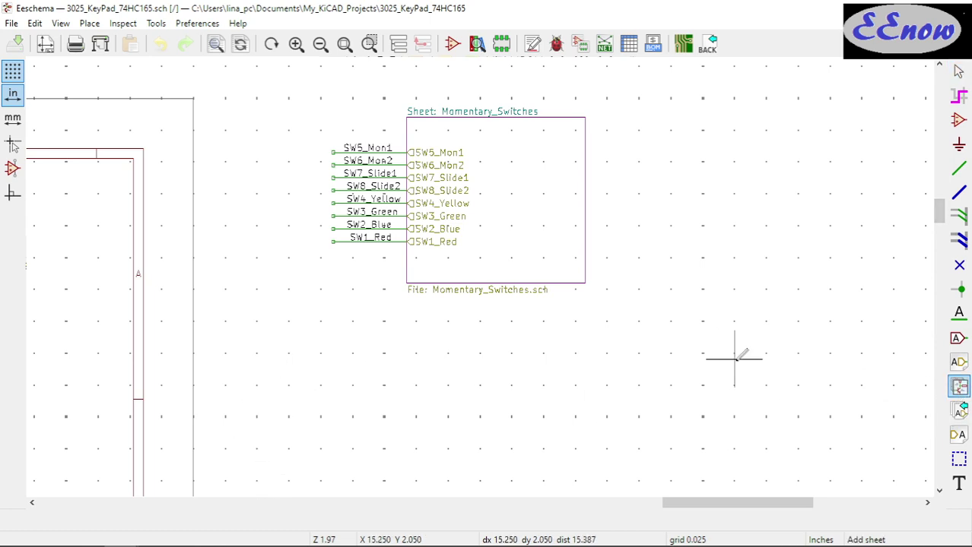
pyautogui.click(298, 344)
pyautogui.keyDown('shift'); pyautogui.scroll(-1, 464, 444); pyautogui.keyUp('shift')
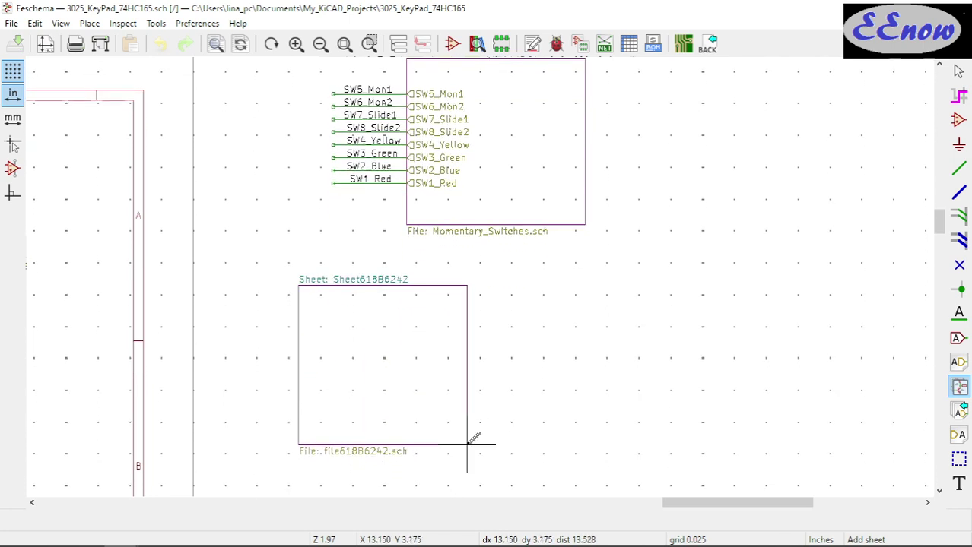
pyautogui.click(477, 424)
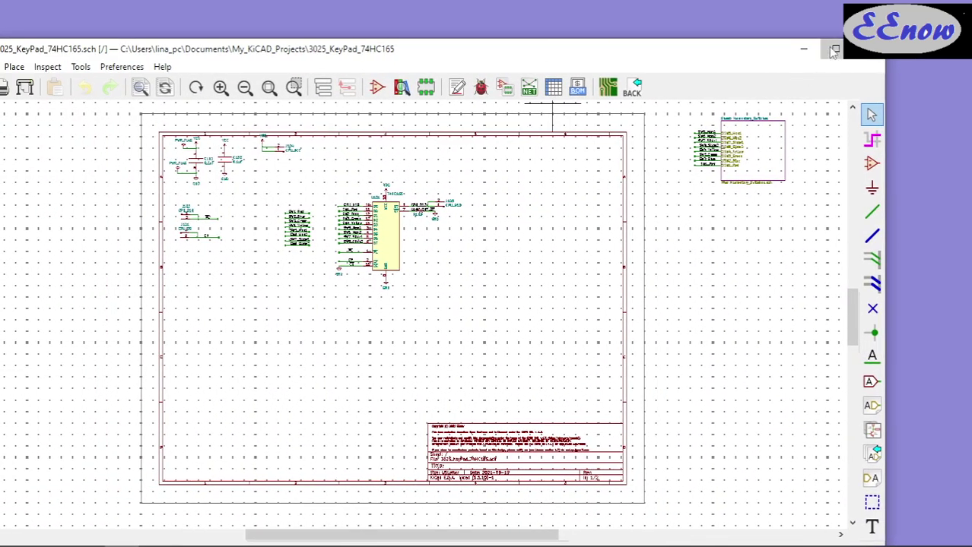
# - Maximize Eeschema and draw Sheet6180C716 (file6180C716.sch) below Momentary_Switches with default names
pyautogui.click(834, 50)
pyautogui.scroll(2, 772, 199)
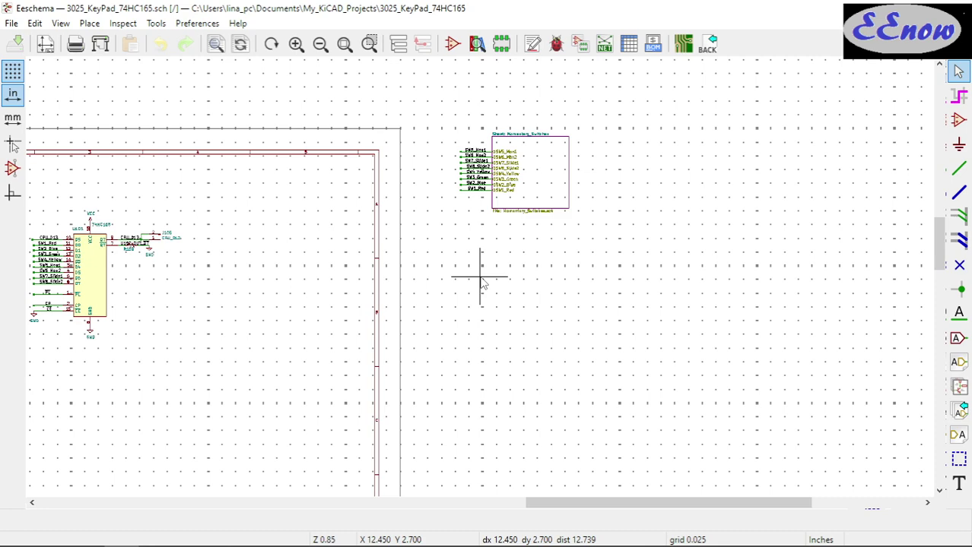
pyautogui.scroll(1, 482, 278)
pyautogui.scroll(8, 483, 278)
pyautogui.scroll(-8, 483, 277)
pyautogui.scroll(-4, 490, 283)
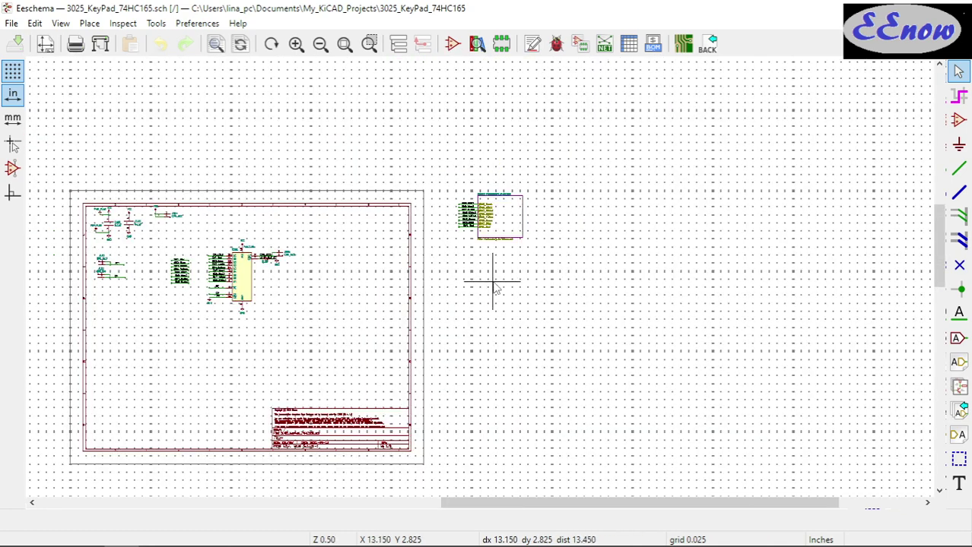
pyautogui.scroll(2, 493, 282)
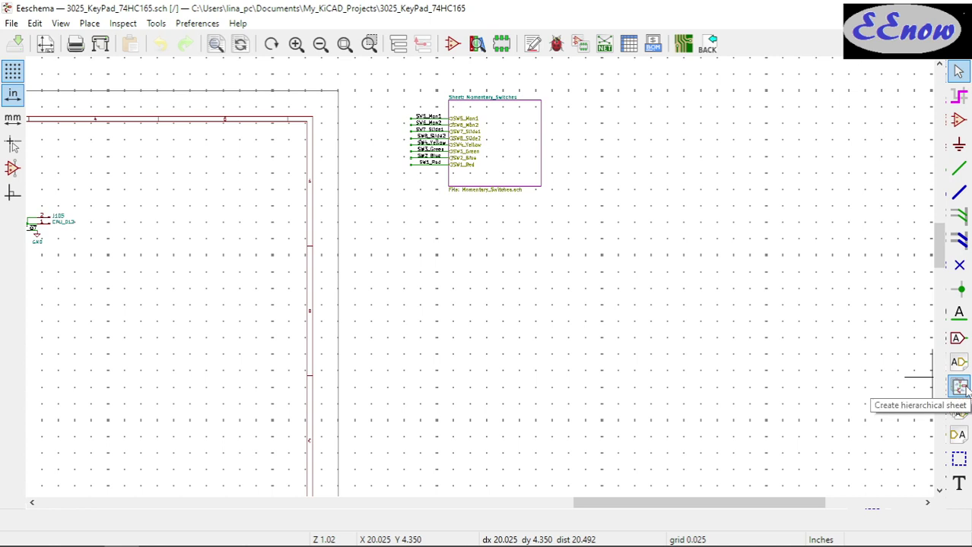
pyautogui.click(959, 387)
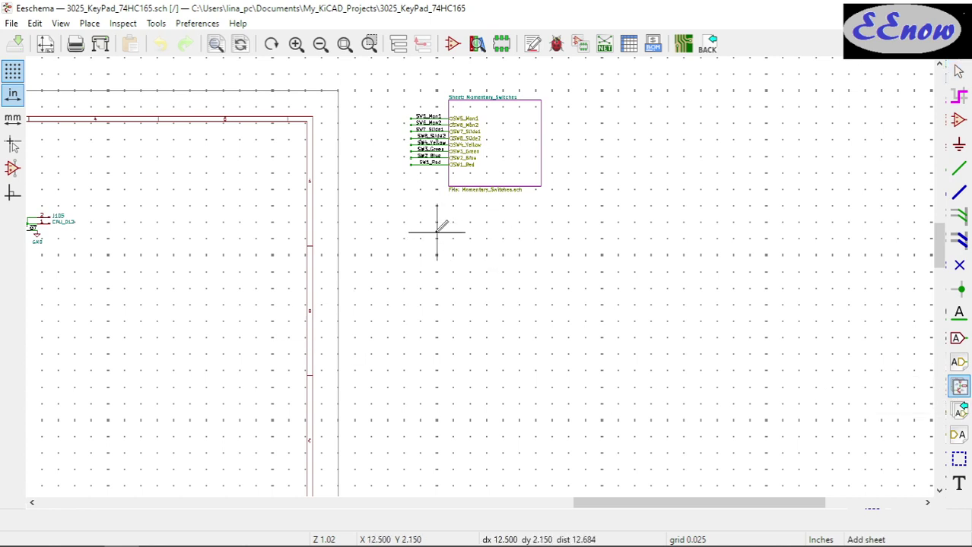
pyautogui.click(432, 233)
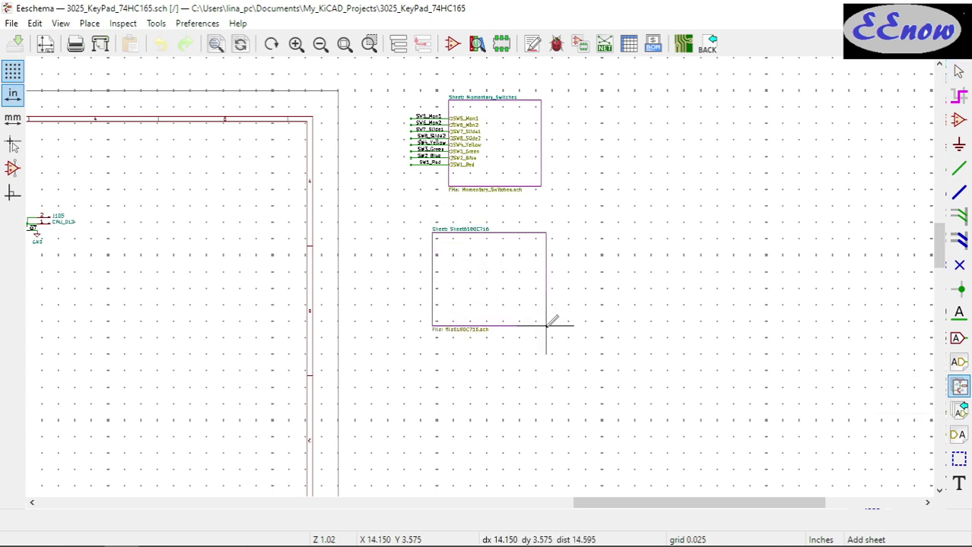
pyautogui.click(546, 325)
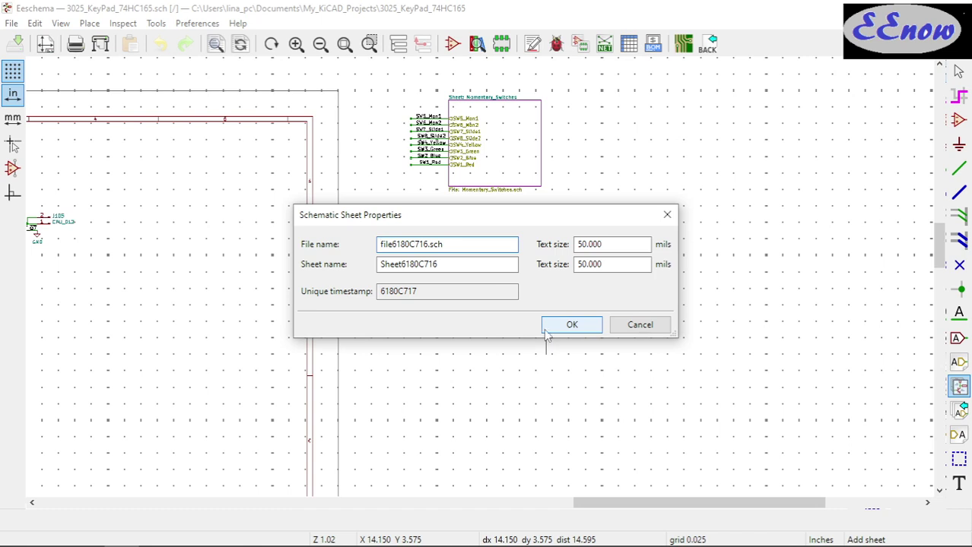
pyautogui.click(572, 324)
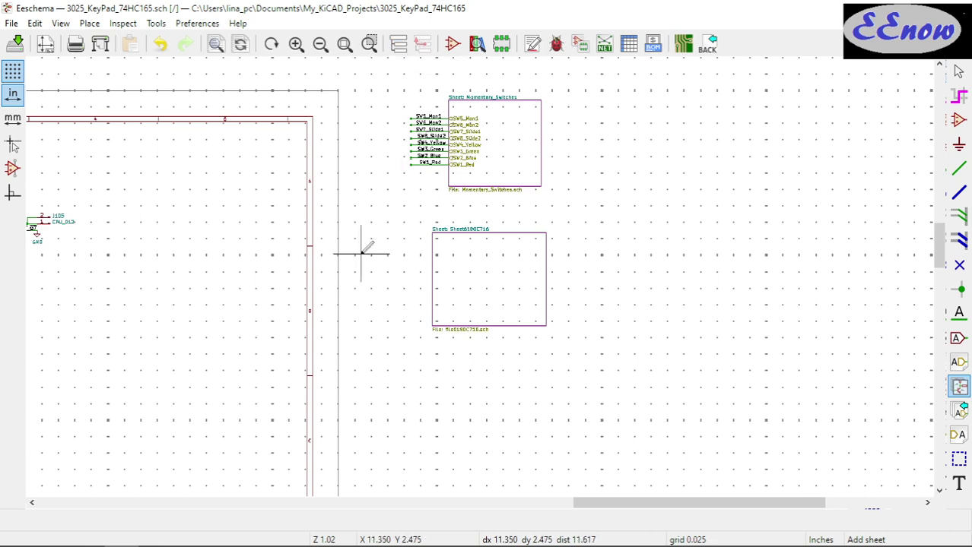
pyautogui.press('Escape')
# - Enter Sheet6180C716, visit Momentary_Switches via the hierarchy navigator, then return to the root sheet
pyautogui.click(475, 267)
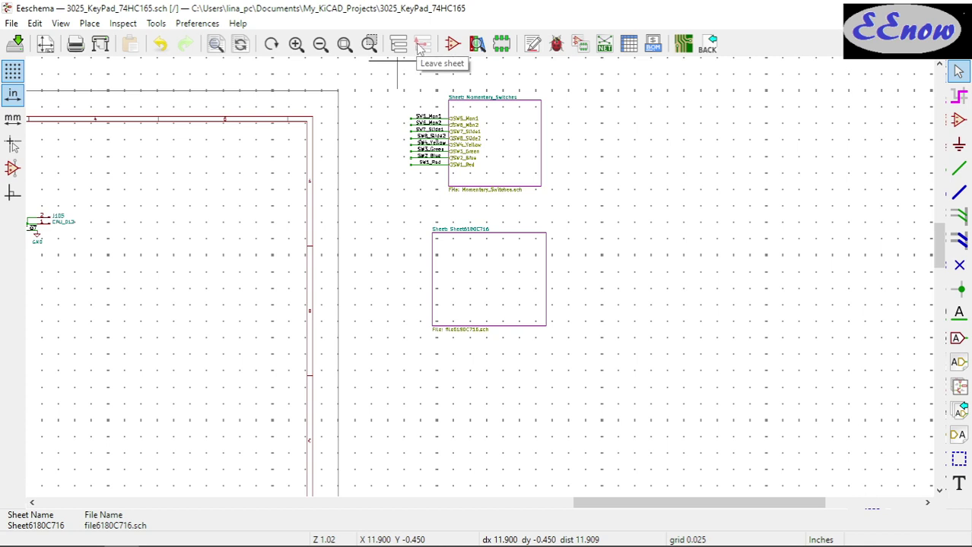
pyautogui.doubleClick(458, 248)
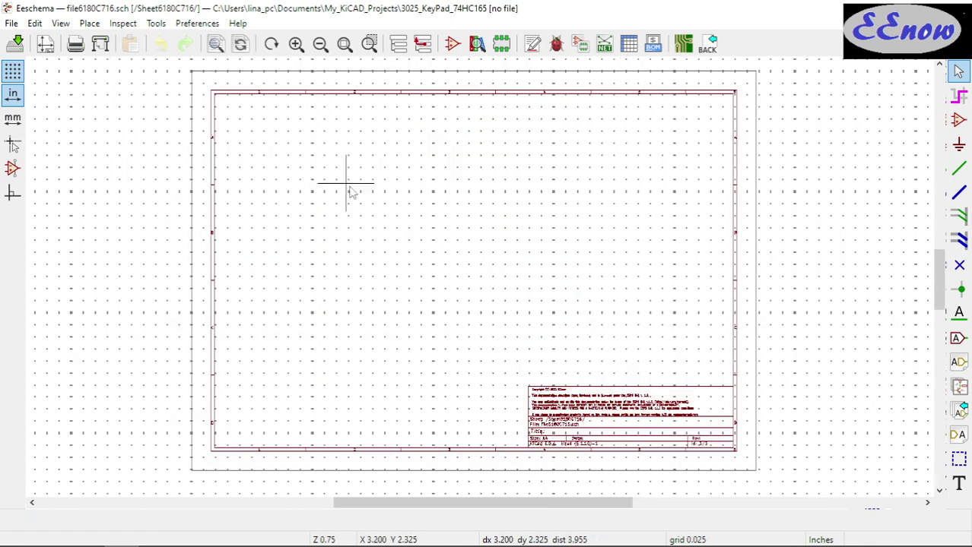
pyautogui.click(398, 43)
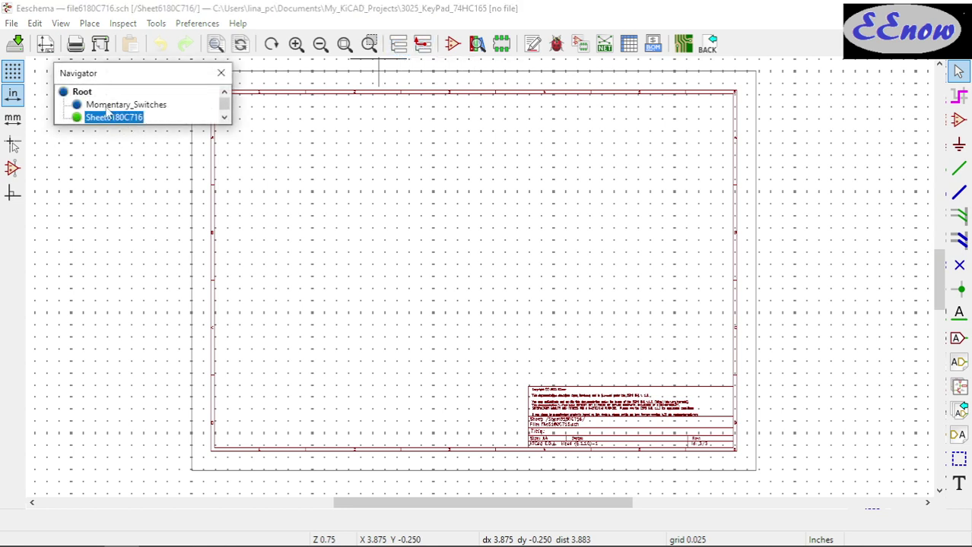
pyautogui.click(137, 105)
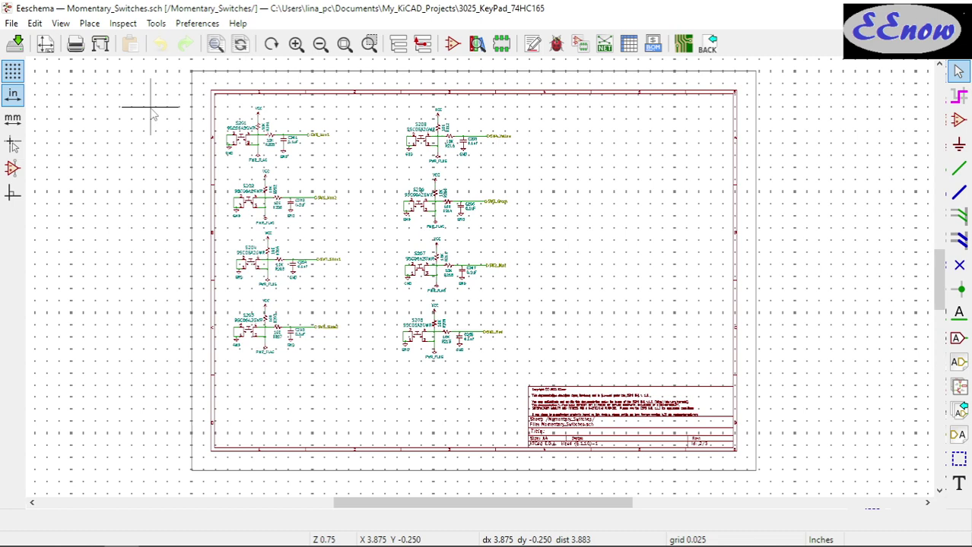
pyautogui.click(423, 44)
pyautogui.scroll(-1, 155, 268)
pyautogui.scroll(1, 522, 261)
pyautogui.scroll(1, 479, 265)
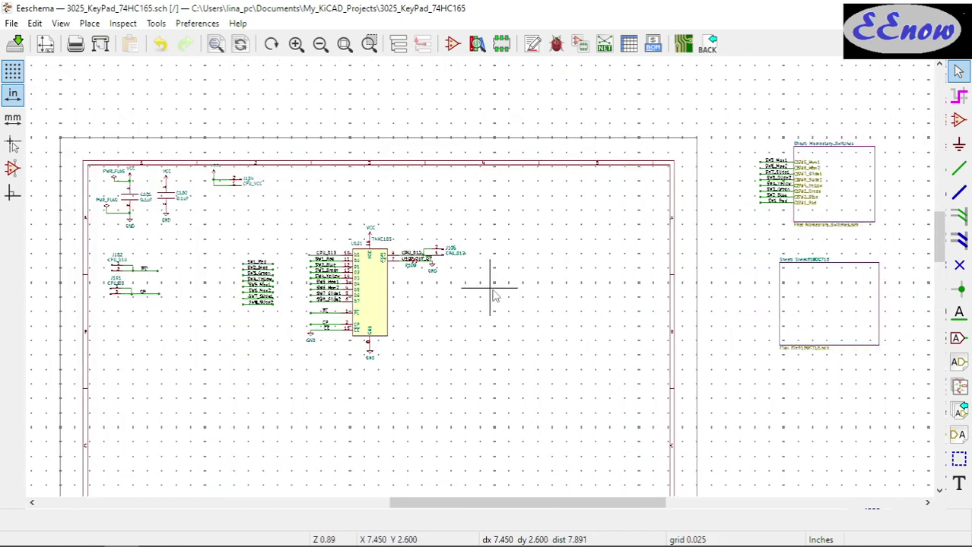
pyautogui.scroll(1, 494, 278)
pyautogui.scroll(2, 479, 283)
pyautogui.scroll(-5, 494, 281)
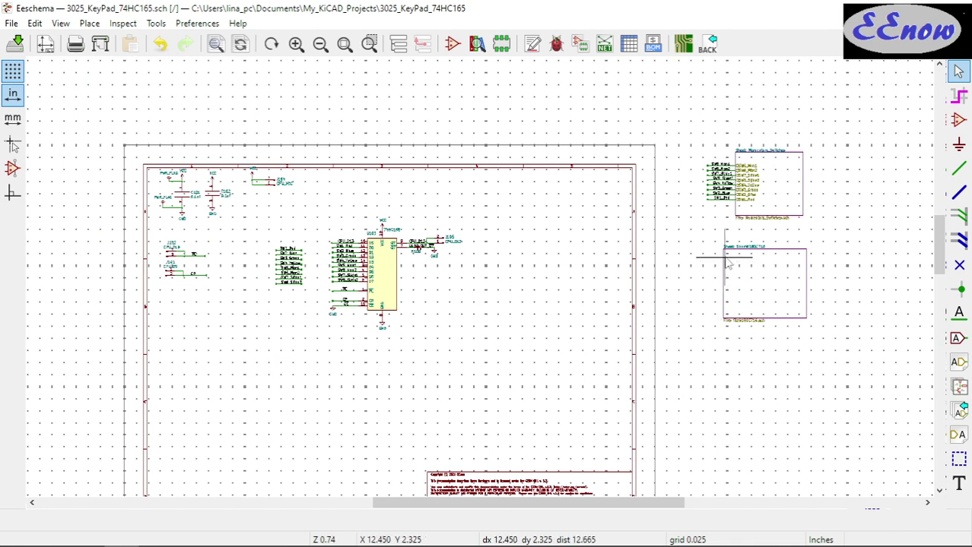
pyautogui.scroll(4, 467, 272)
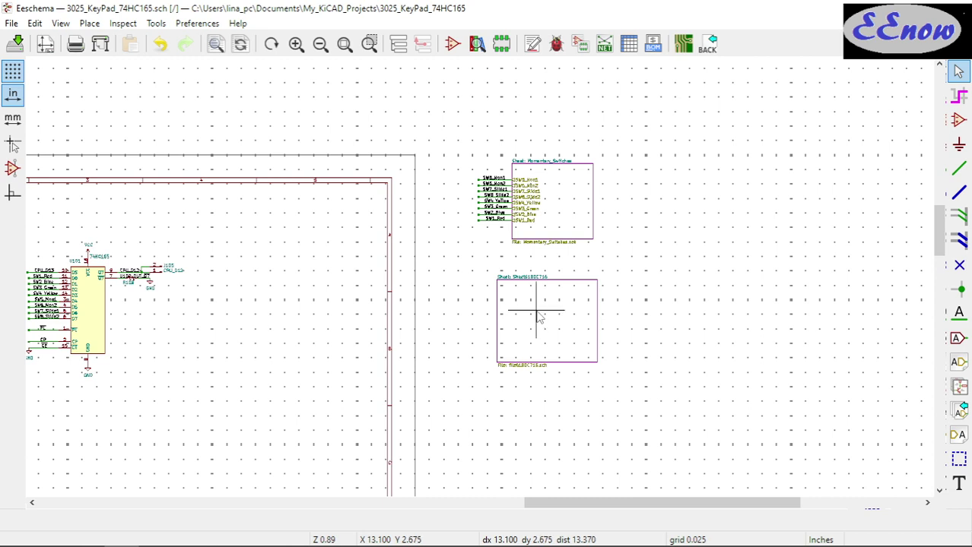
# - Append the contents of Momentary_Switches.sch into the empty Sheet6180C716
pyautogui.doubleClick(536, 317)
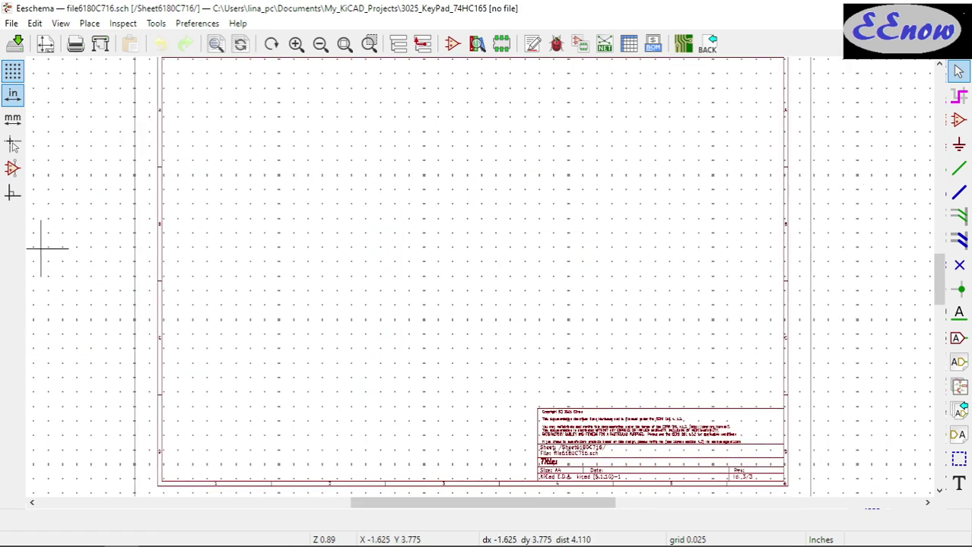
pyautogui.click(13, 23)
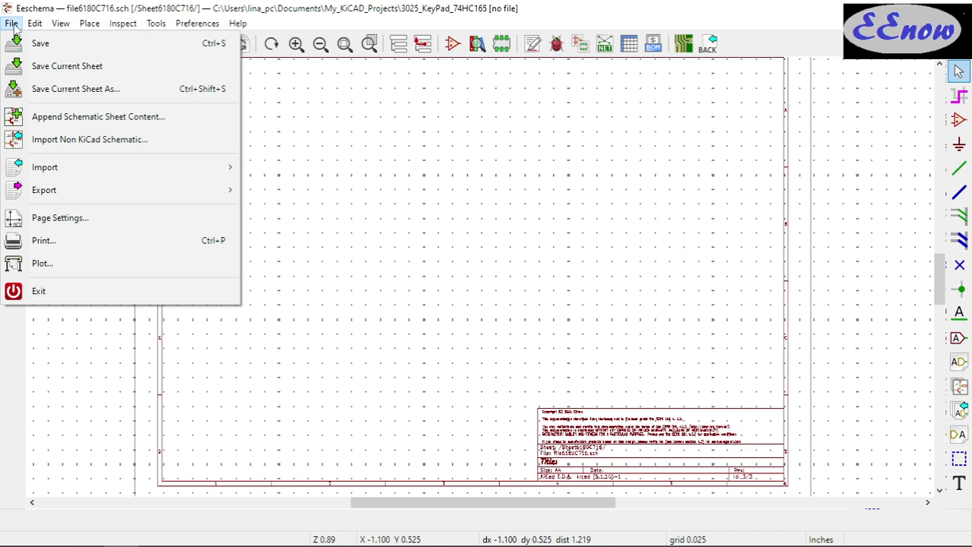
pyautogui.click(88, 122)
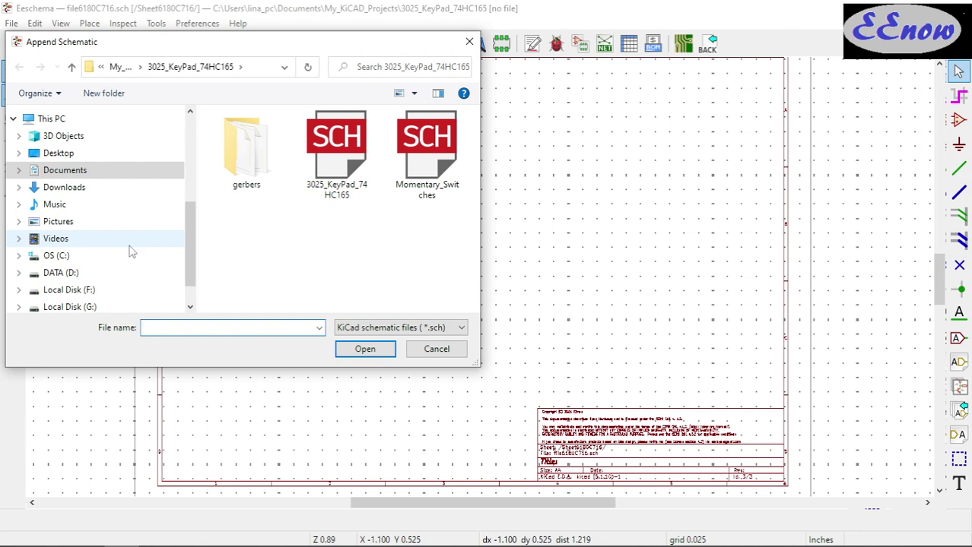
pyautogui.click(447, 169)
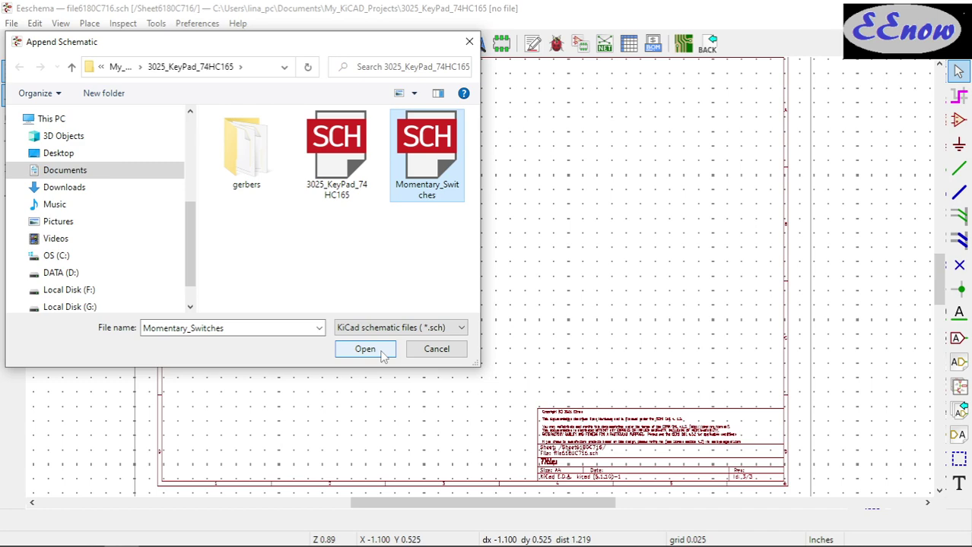
pyautogui.click(365, 350)
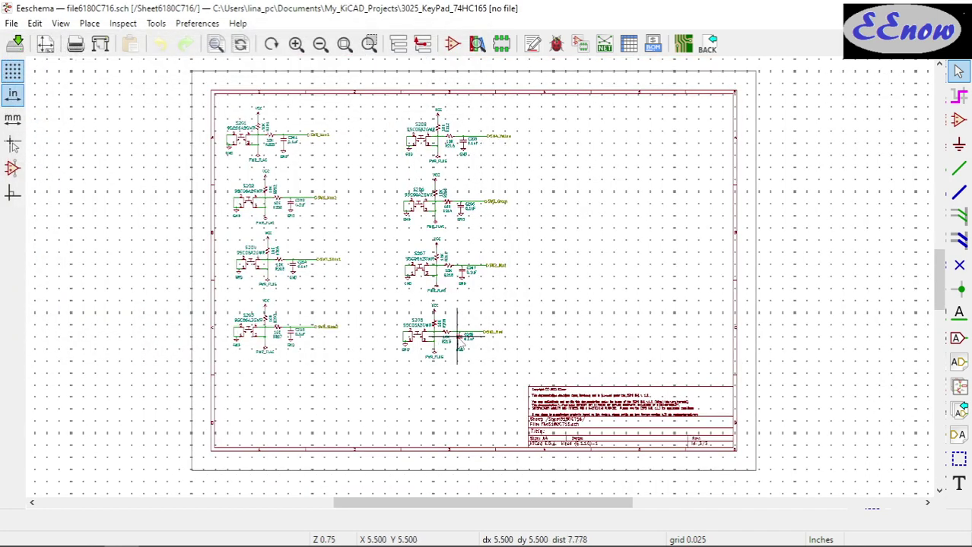
# - Inspect the eight imported switch circuits, then leave the sheet for the top-level schematic
pyautogui.scroll(3, 536, 304)
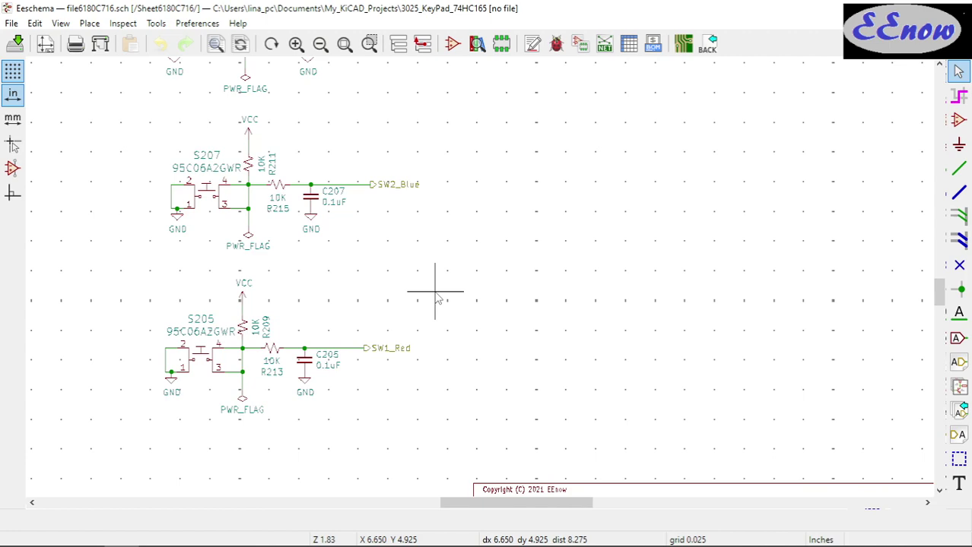
pyautogui.scroll(-3, 479, 274)
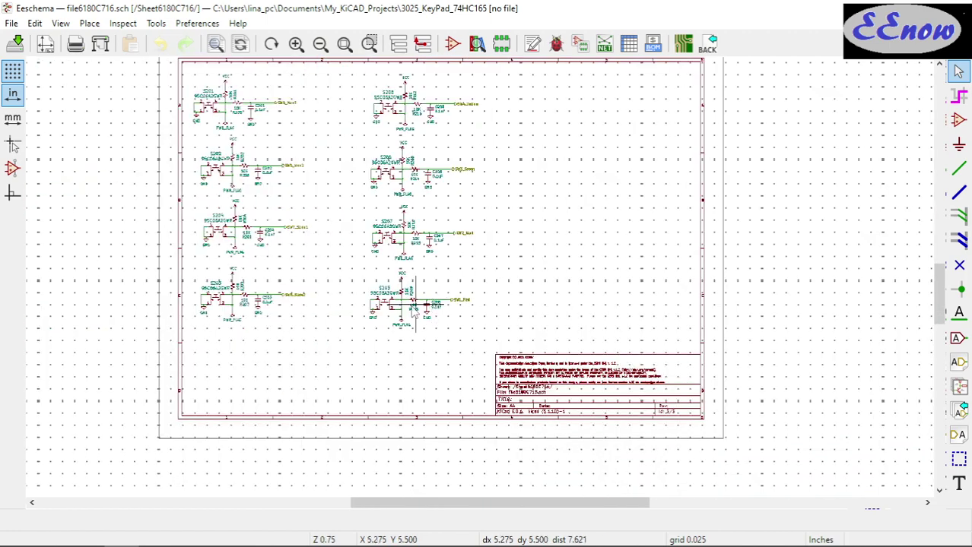
pyautogui.scroll(1, 479, 282)
pyautogui.scroll(1, 479, 283)
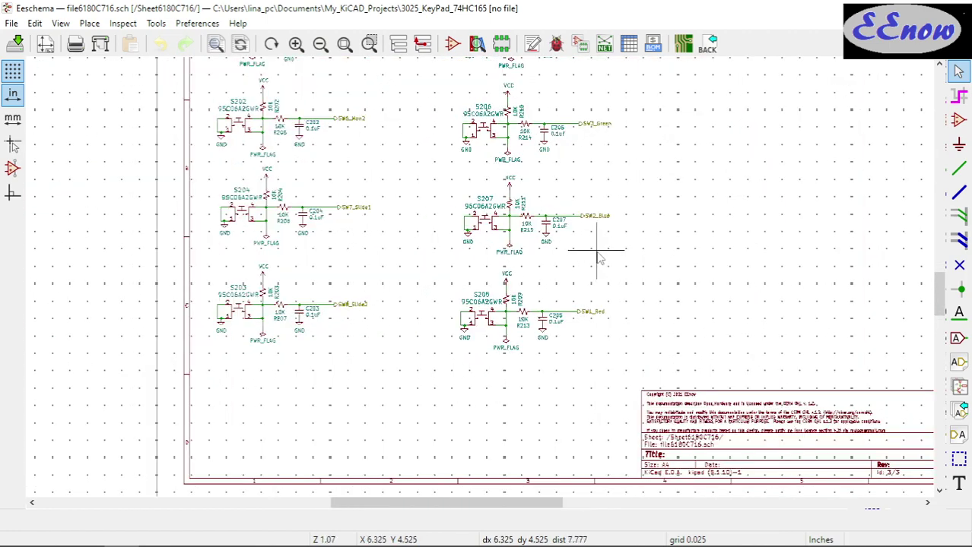
pyautogui.scroll(2, 598, 254)
pyautogui.scroll(-1, 479, 282)
pyautogui.scroll(-1, 480, 283)
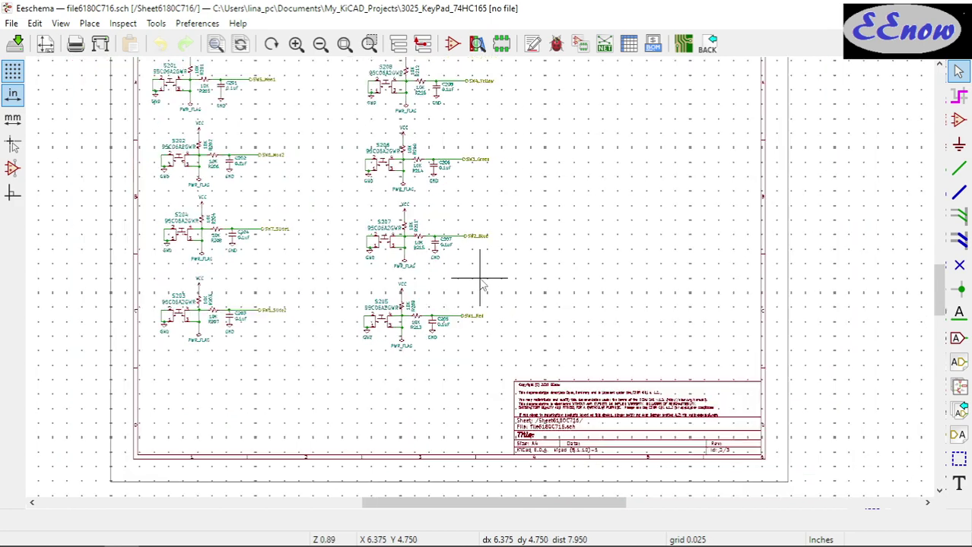
pyautogui.scroll(-1, 480, 283)
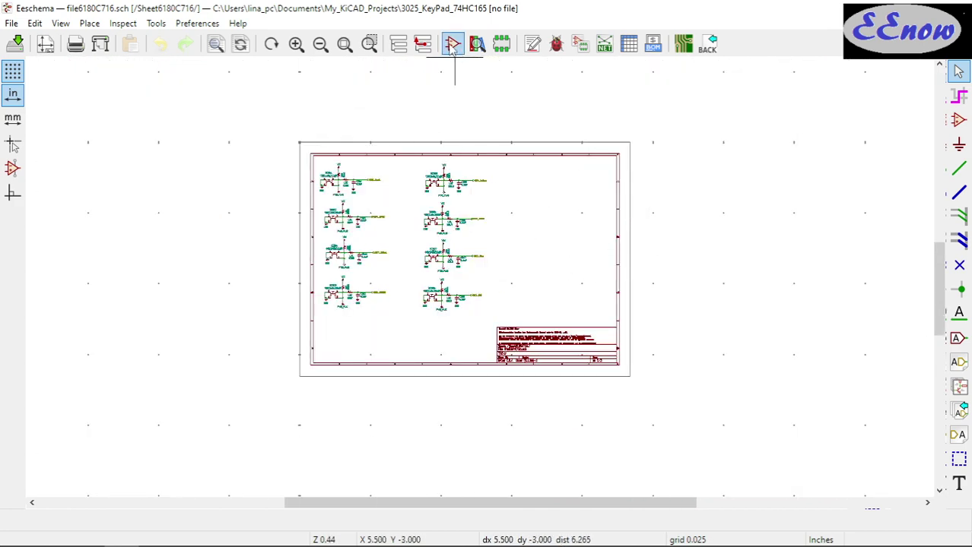
pyautogui.scroll(2, 372, 135)
pyautogui.scroll(-1, 542, 278)
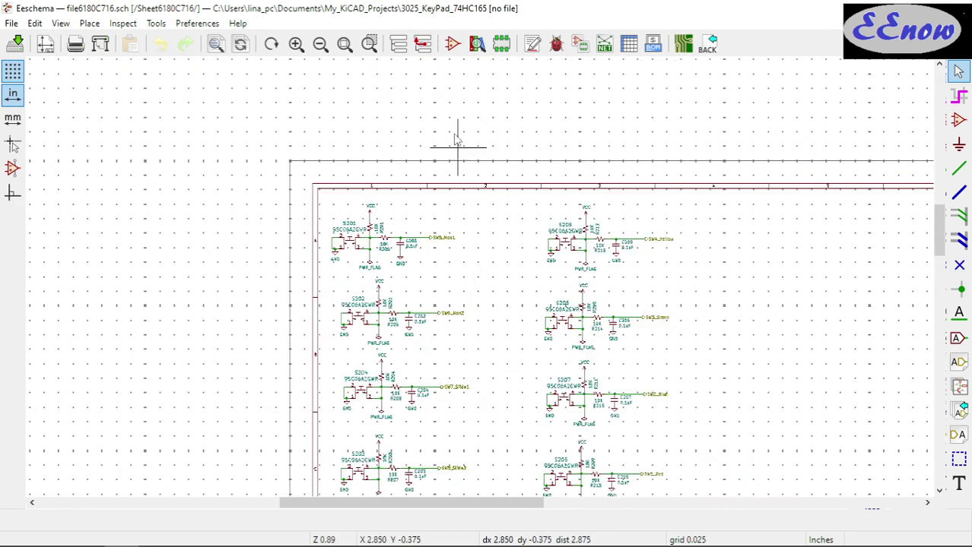
pyautogui.click(423, 46)
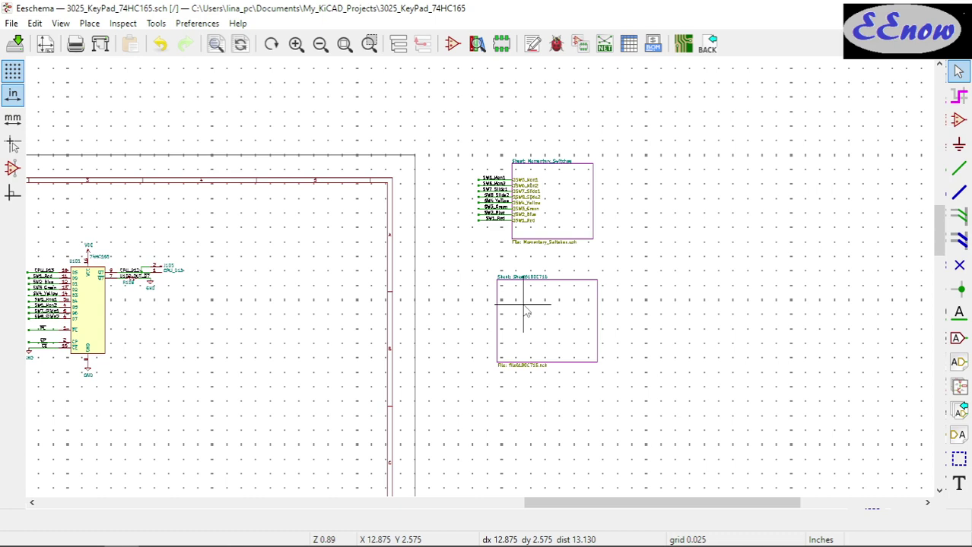
# - Check the switch circuits inside Sheet6180C716, then go back to the root sheet
pyautogui.doubleClick(523, 305)
pyautogui.scroll(3, 688, 238)
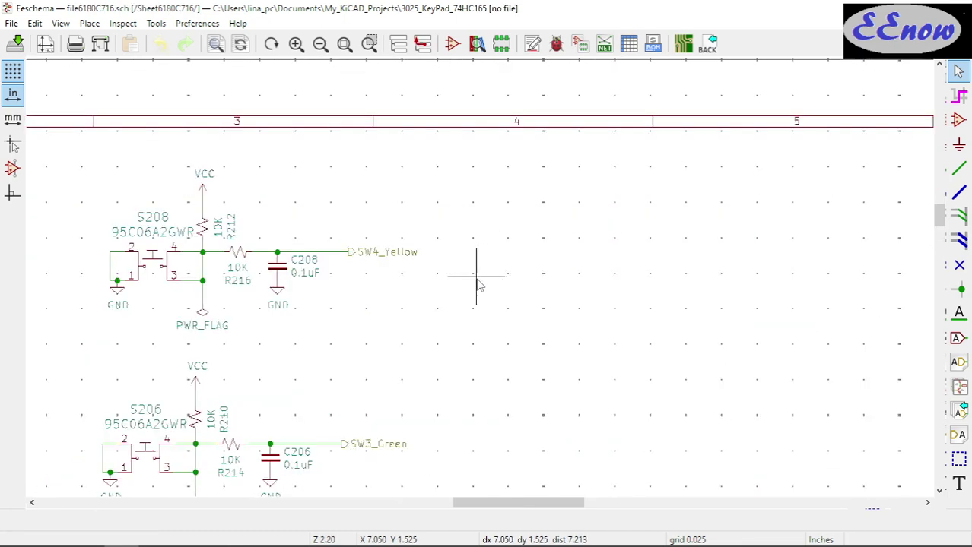
pyautogui.scroll(-3, 373, 258)
pyautogui.scroll(-3, 499, 282)
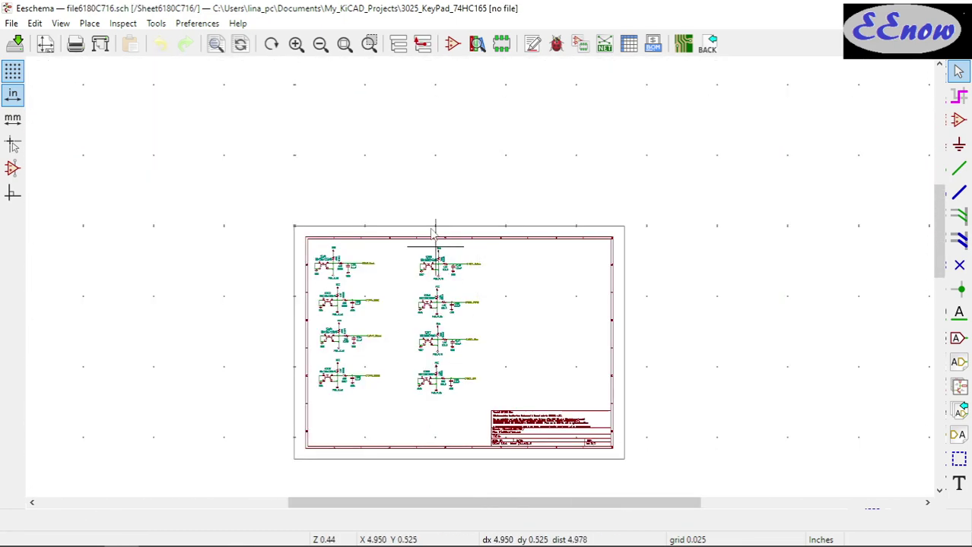
pyautogui.click(420, 44)
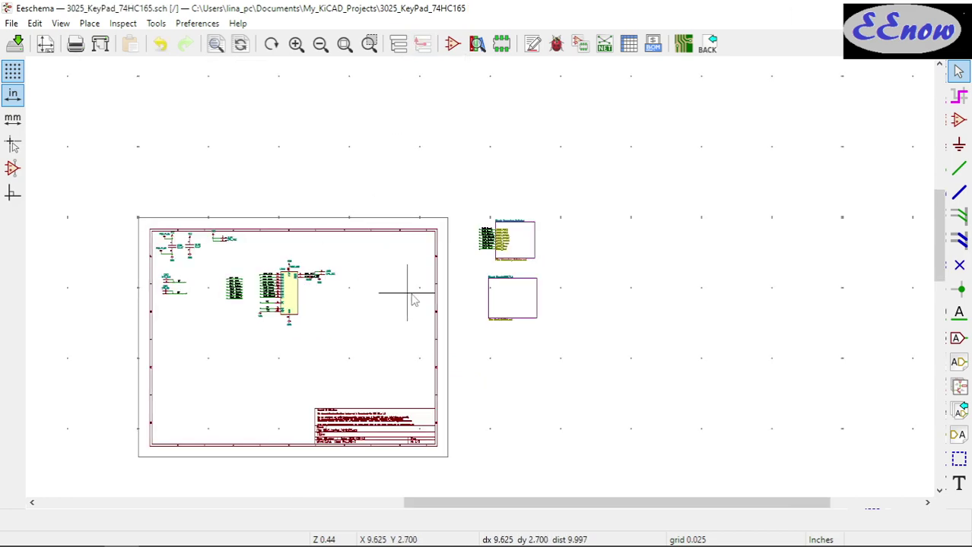
pyautogui.scroll(2, 408, 292)
pyautogui.scroll(1, 485, 283)
pyautogui.scroll(3, 482, 282)
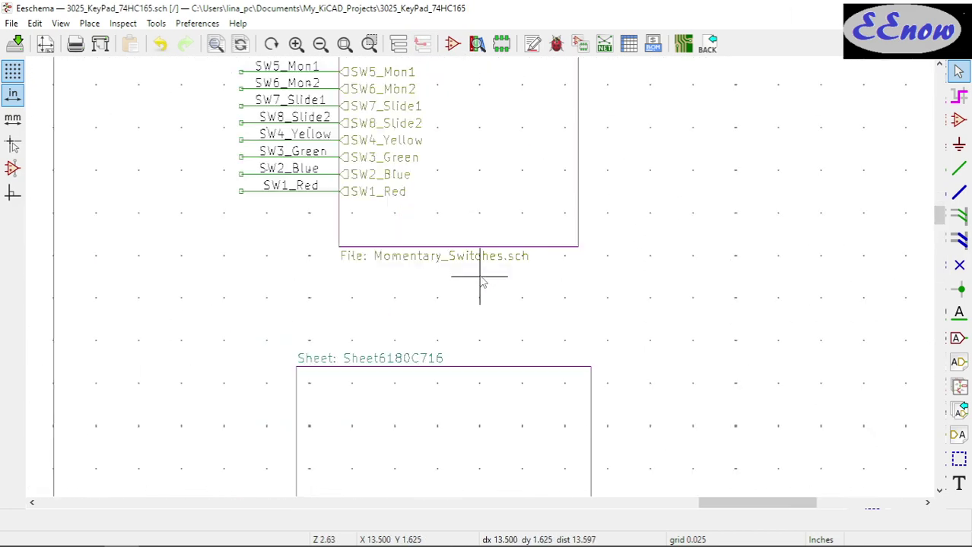
pyautogui.scroll(-1, 482, 282)
pyautogui.scroll(-2, 482, 282)
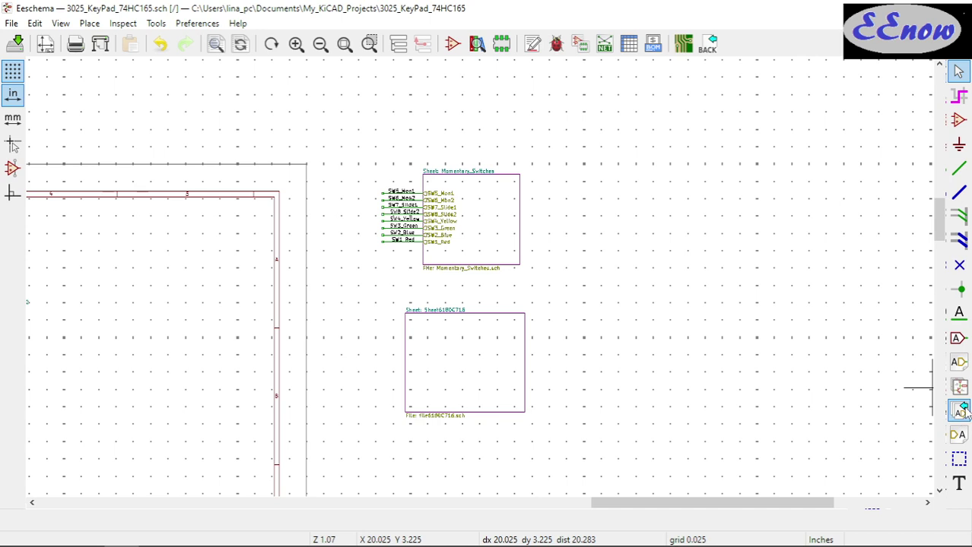
# - Import eight sheet pins onto Sheet6180C716, SW5_Mon1 down to SW1_Red, along its left edge
pyautogui.click(961, 410)
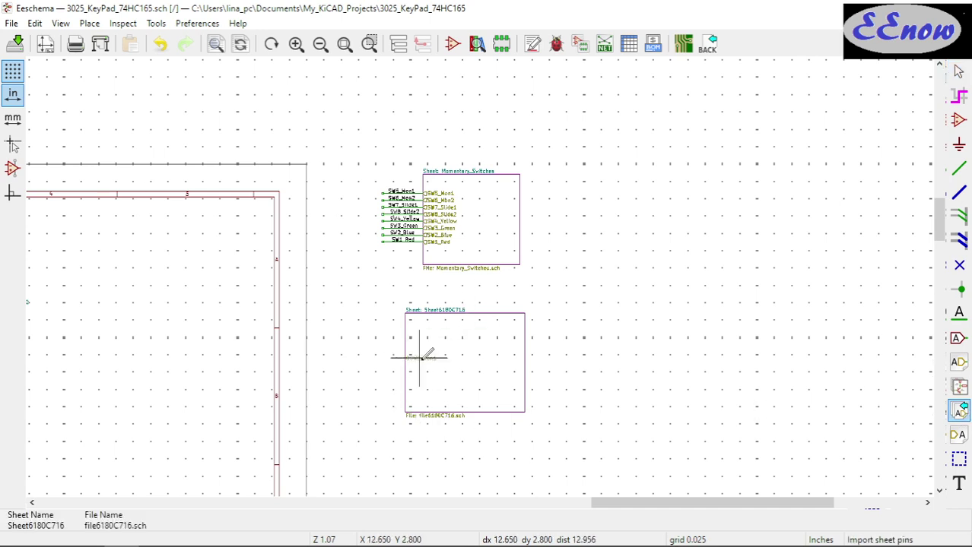
pyautogui.click(411, 334)
pyautogui.scroll(1, 408, 325)
pyautogui.scroll(2, 477, 278)
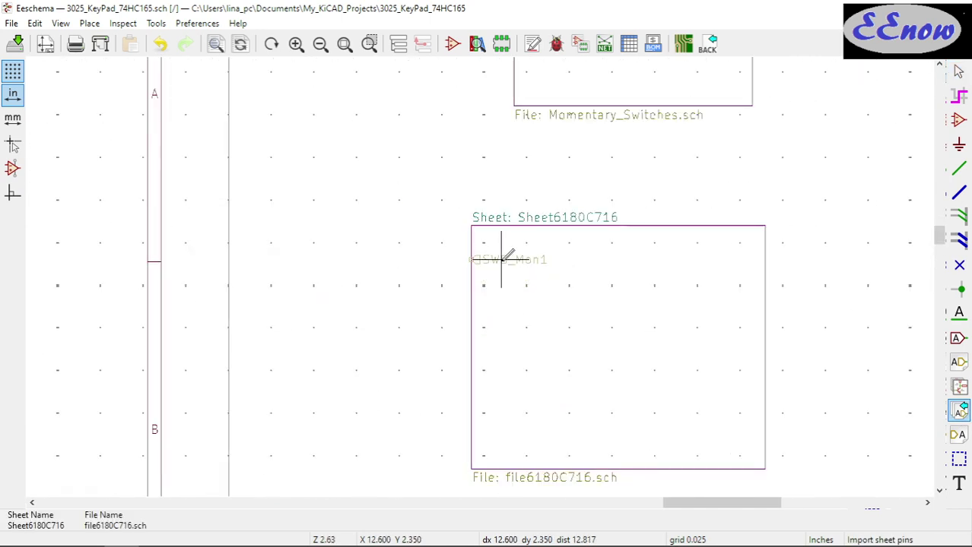
pyautogui.click(501, 259)
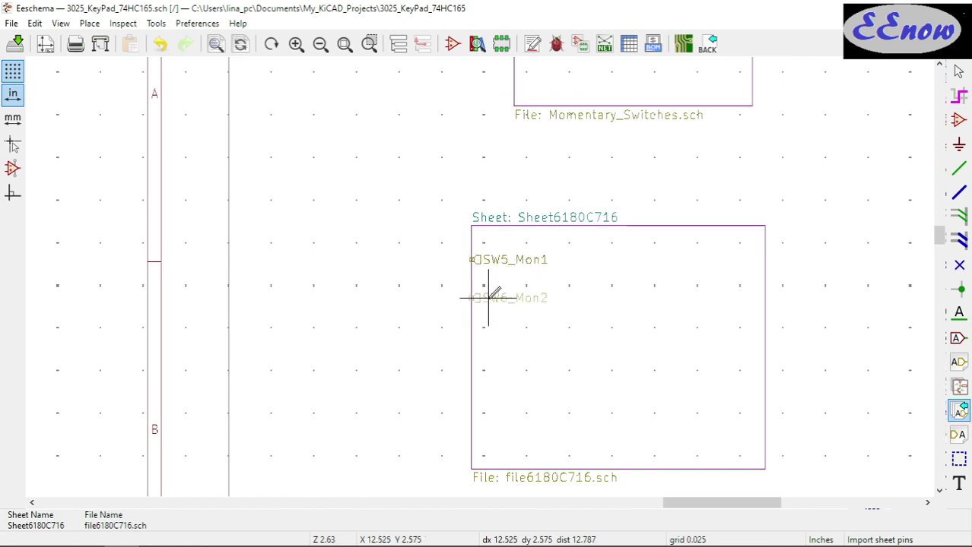
pyautogui.click(492, 281)
pyautogui.click(485, 302)
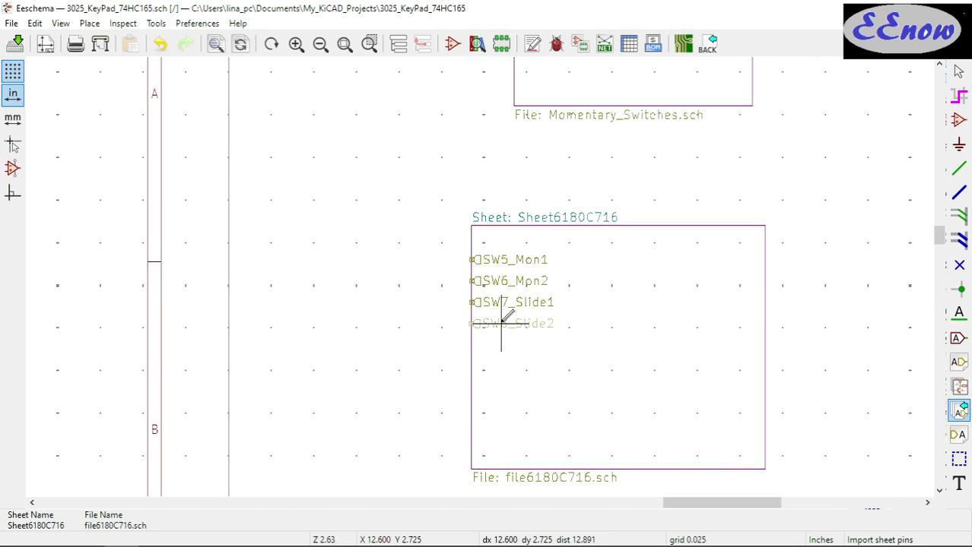
pyautogui.click(498, 320)
pyautogui.click(472, 341)
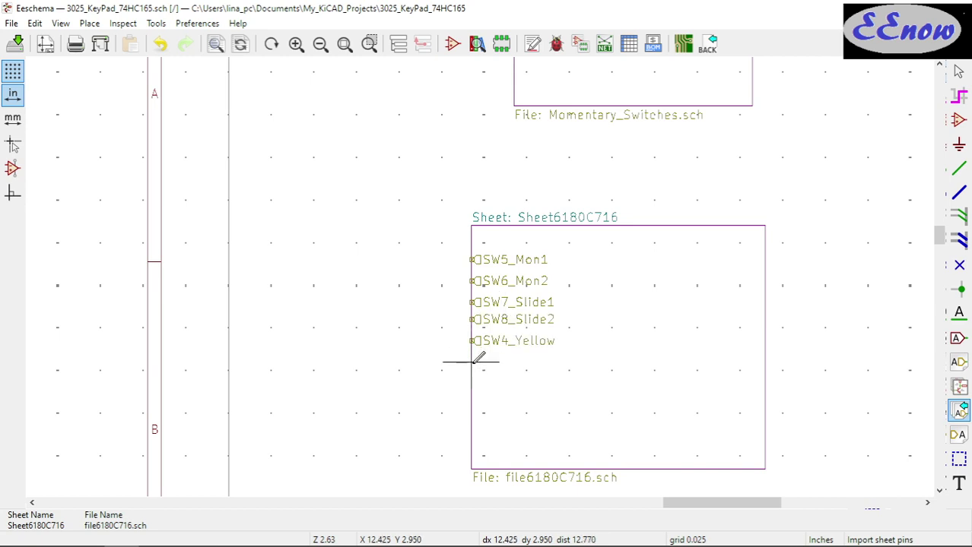
pyautogui.click(472, 361)
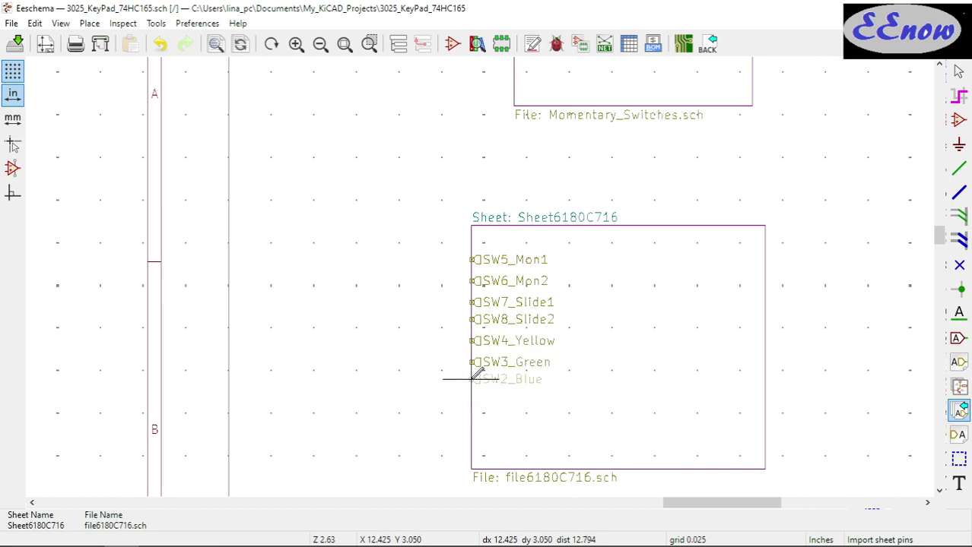
pyautogui.click(472, 396)
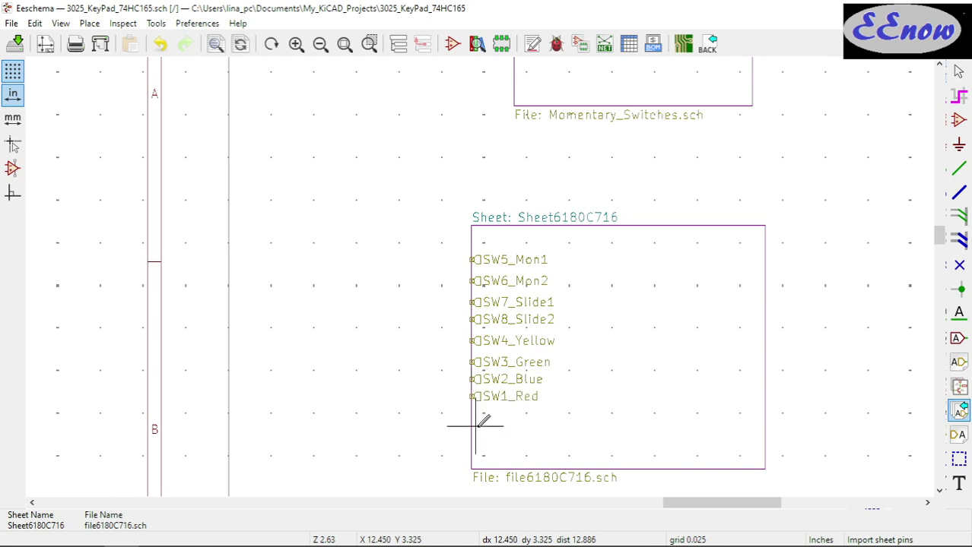
pyautogui.click(484, 417)
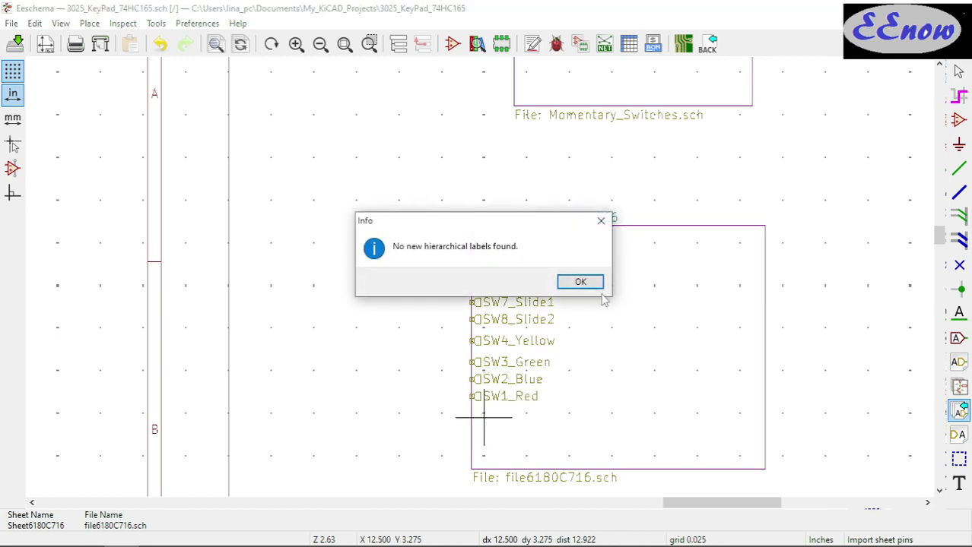
pyautogui.click(580, 282)
pyautogui.scroll(-1, 423, 310)
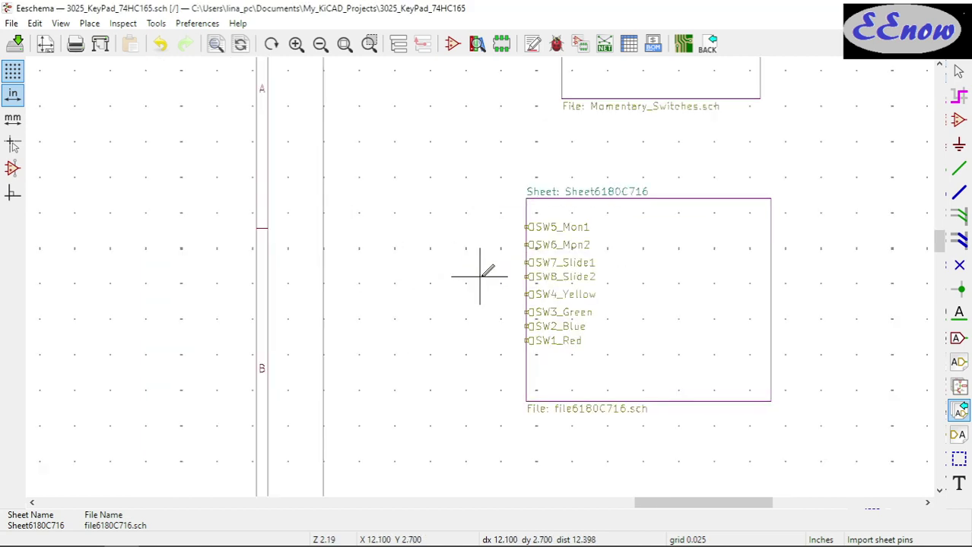
# - End the sheet-pin import and zoom to frame the Sheet6180C716 block
pyautogui.press('Escape')
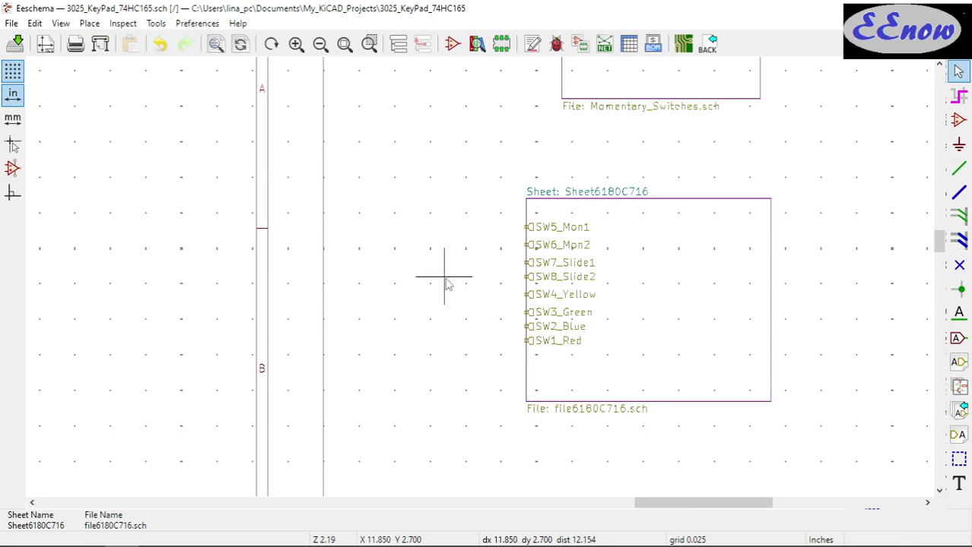
pyautogui.scroll(1, 476, 270)
pyautogui.scroll(-4, 479, 277)
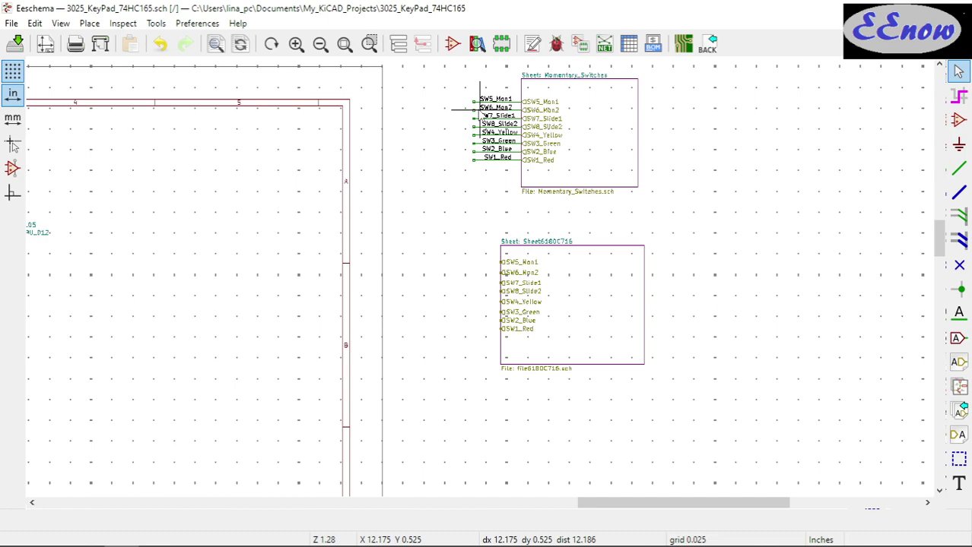
pyautogui.scroll(-1, 479, 282)
pyautogui.scroll(-1, 168, 322)
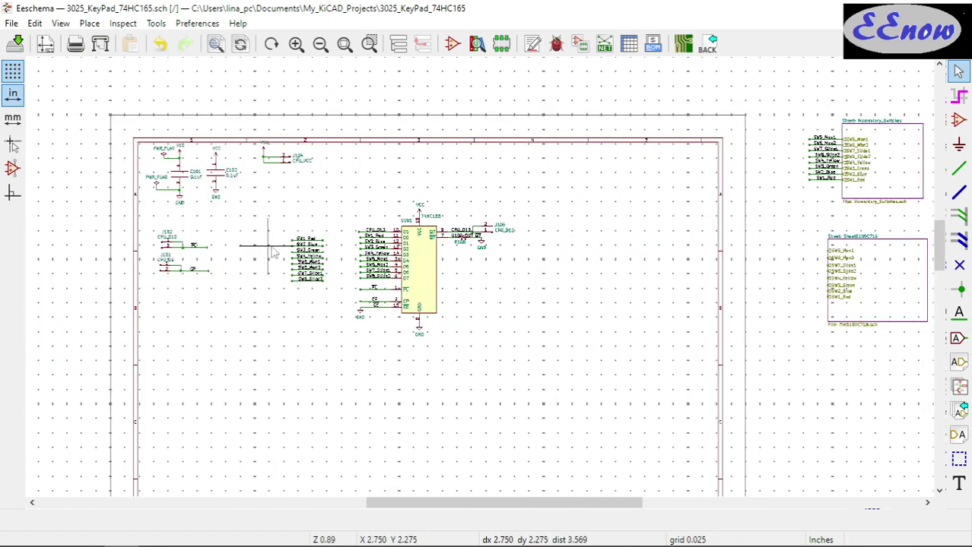
pyautogui.scroll(5, 260, 211)
pyautogui.scroll(-8, 486, 282)
pyautogui.scroll(5, 490, 287)
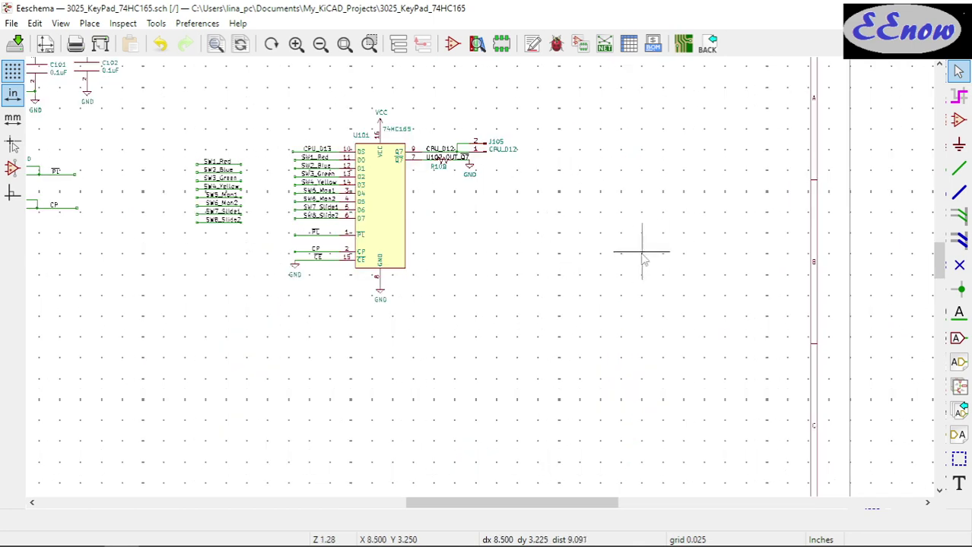
pyautogui.scroll(1, 641, 252)
pyautogui.scroll(-5, 537, 269)
pyautogui.scroll(1, 562, 251)
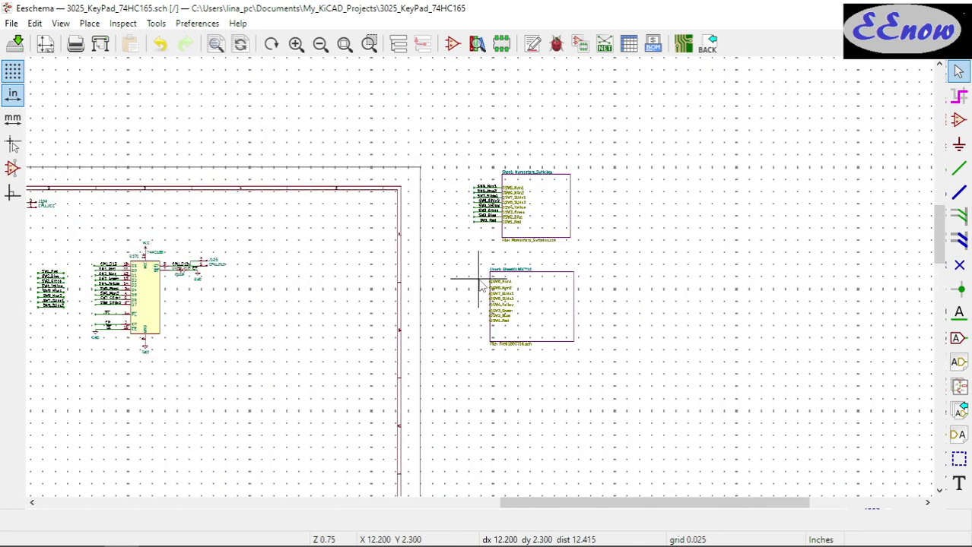
pyautogui.scroll(1, 461, 275)
pyautogui.scroll(1, 478, 269)
pyautogui.scroll(2, 478, 277)
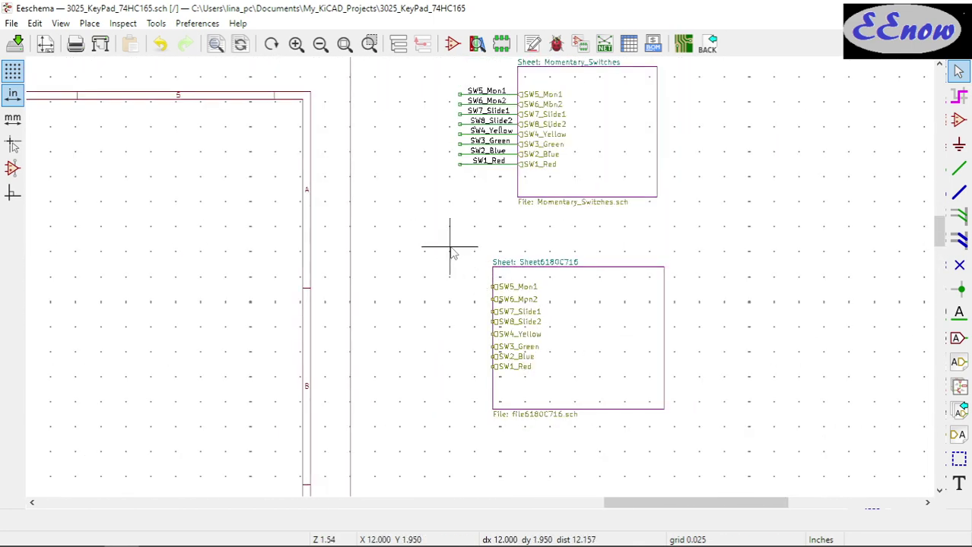
# - Box-select Sheet6180C716 and move it away from its spot beside the 74HC165
pyautogui.moveTo(449, 243); pyautogui.dragTo(697, 463)
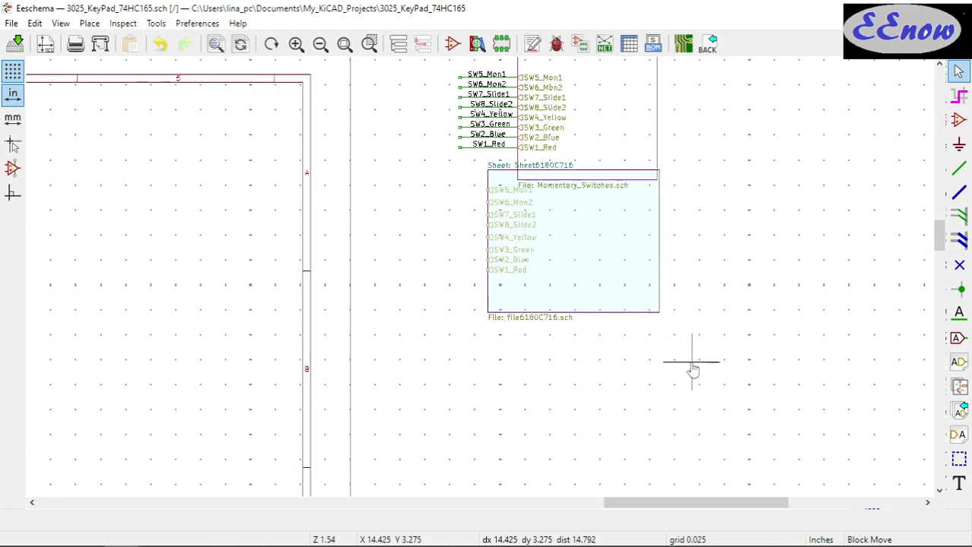
pyautogui.click(691, 357)
pyautogui.scroll(-5, 346, 369)
pyautogui.scroll(5, 300, 249)
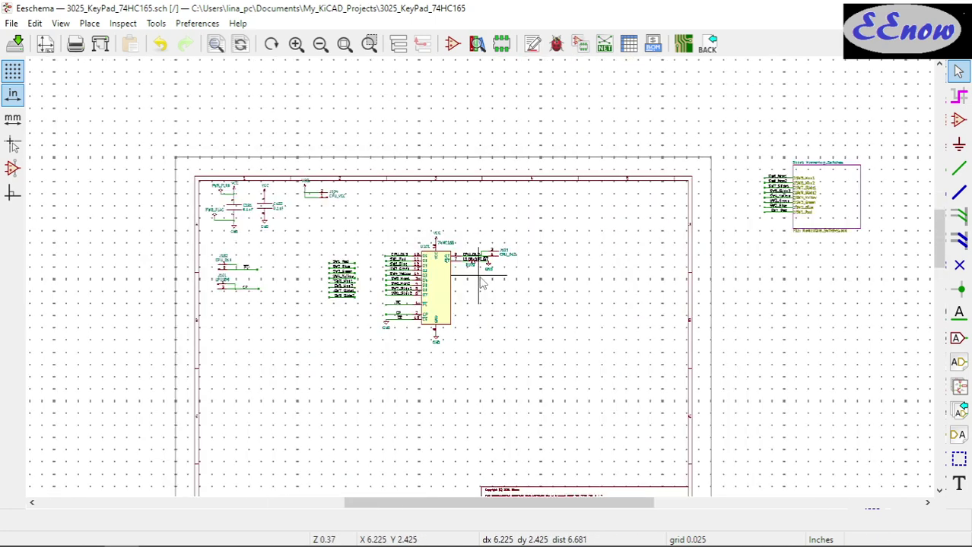
pyautogui.scroll(4, 426, 289)
pyautogui.scroll(-3, 481, 275)
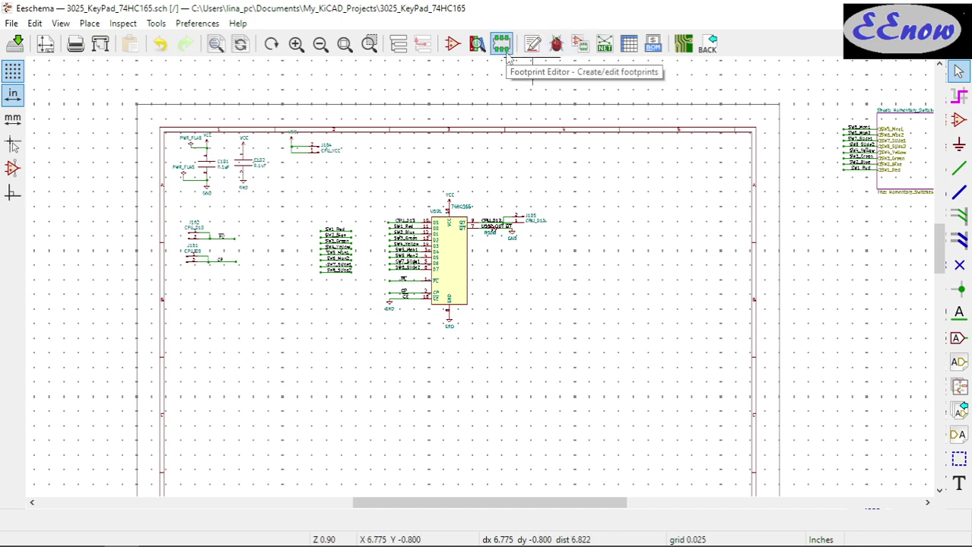
# - Run the electrical rules check and jump to the U101 pin 10 unconnected warning
pyautogui.click(556, 43)
pyautogui.click(589, 491)
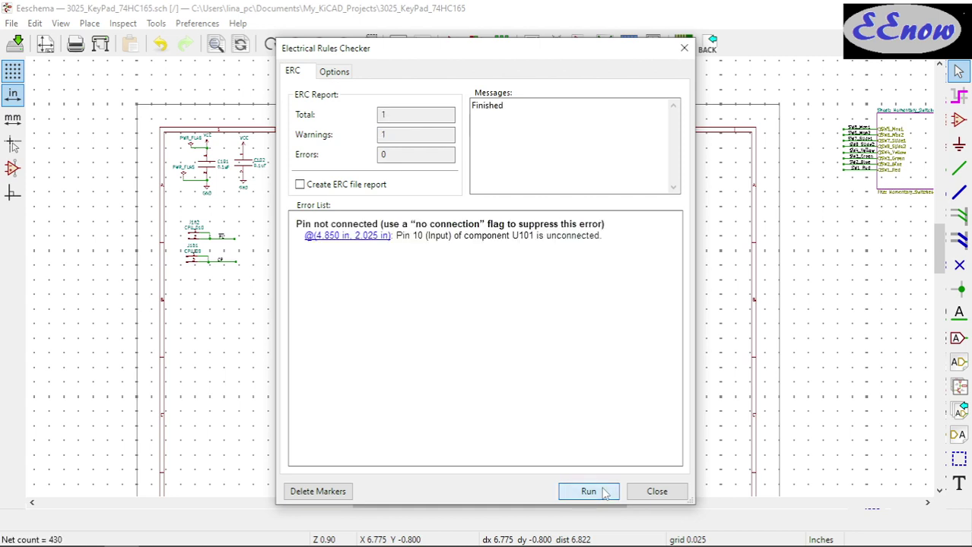
pyautogui.click(364, 240)
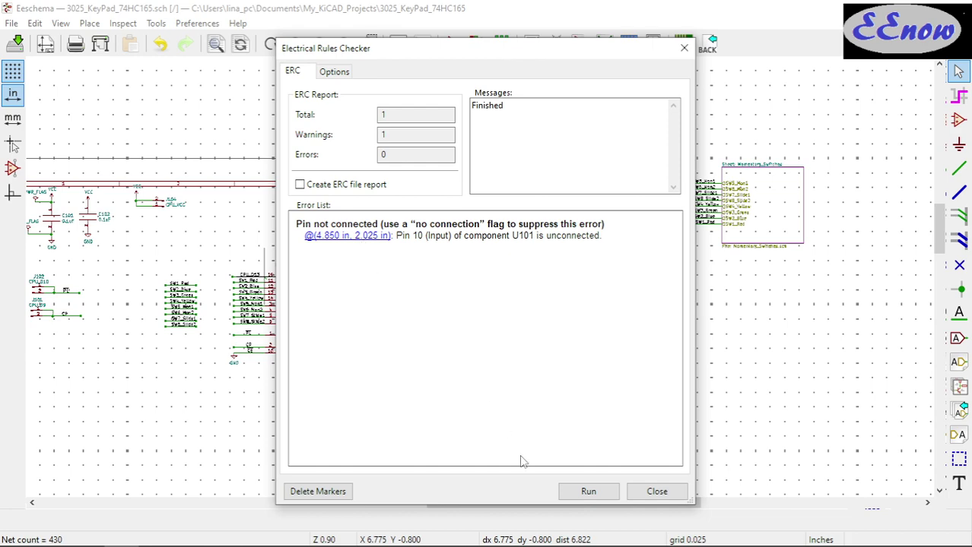
pyautogui.click(658, 491)
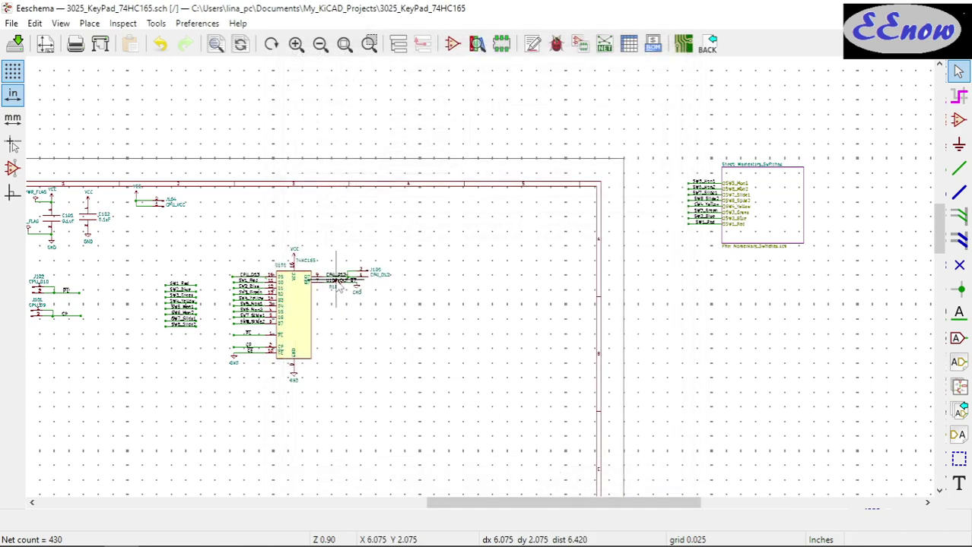
pyautogui.scroll(3, 328, 307)
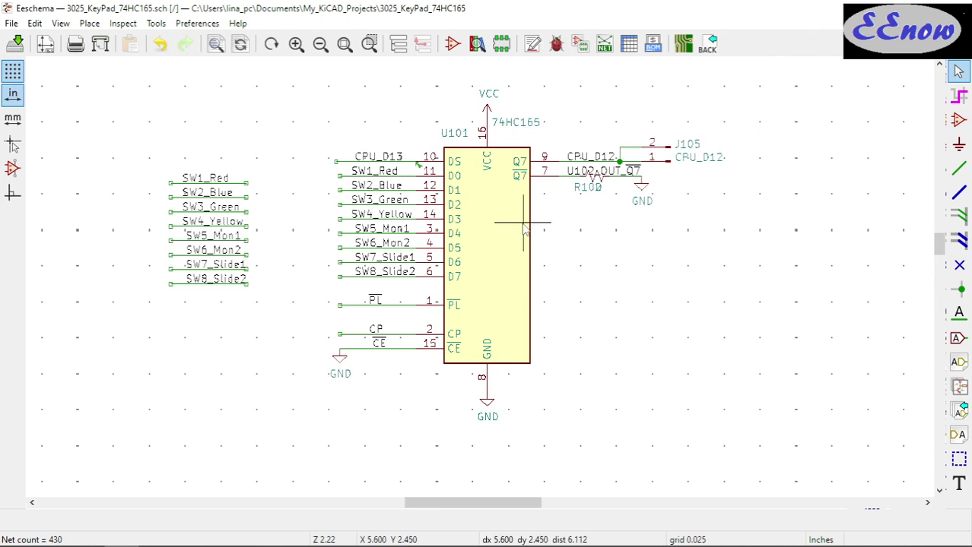
pyautogui.scroll(1, 523, 225)
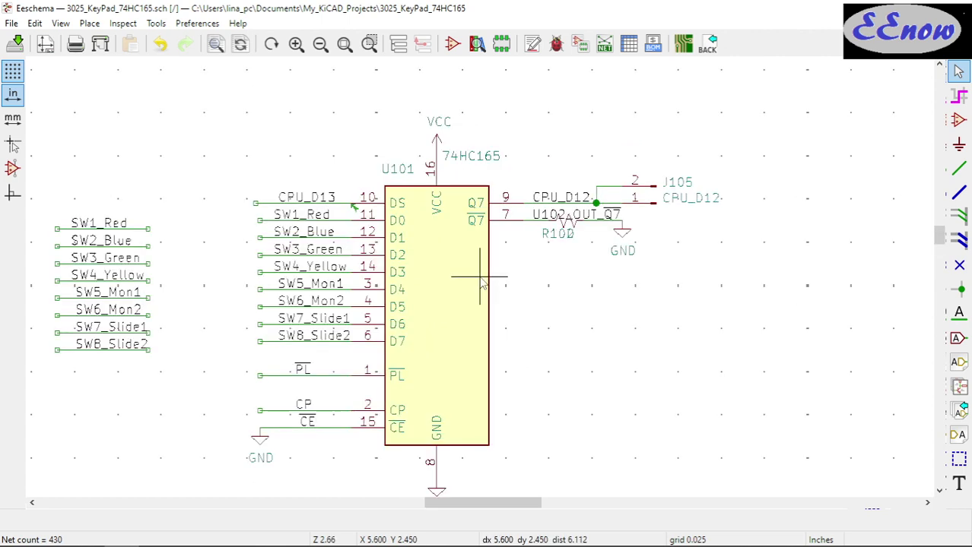
pyautogui.scroll(-1, 480, 283)
pyautogui.scroll(-3, 480, 283)
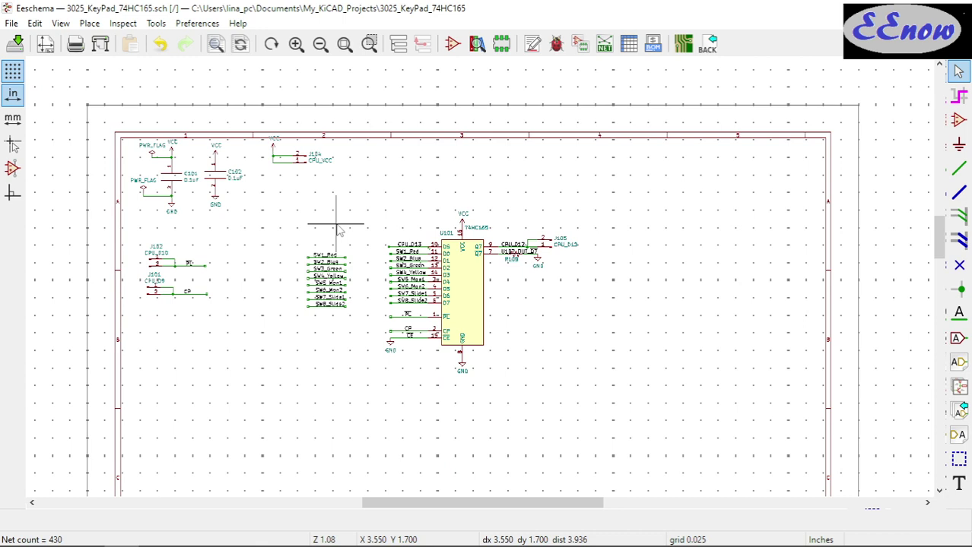
pyautogui.scroll(1, 339, 230)
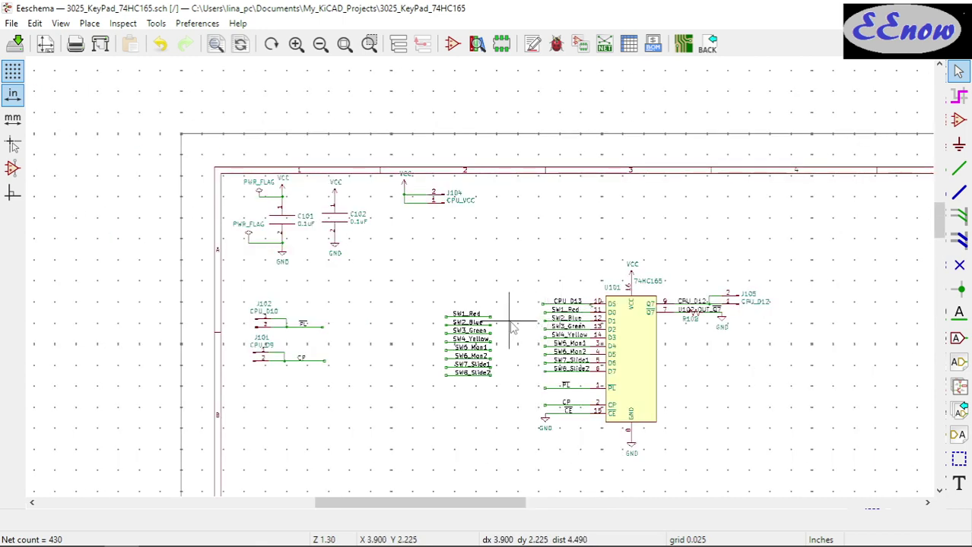
pyautogui.scroll(1, 511, 327)
pyautogui.scroll(1, 468, 269)
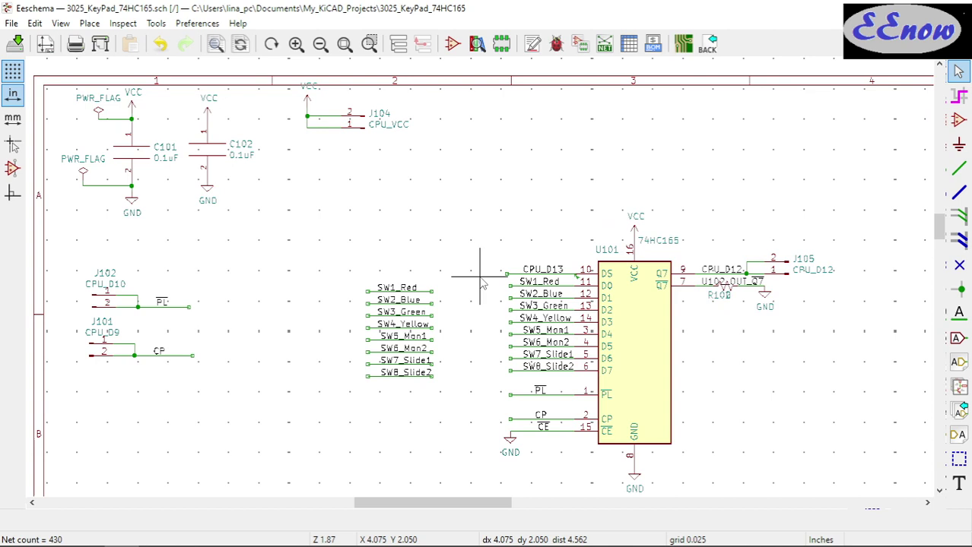
pyautogui.scroll(1, 480, 282)
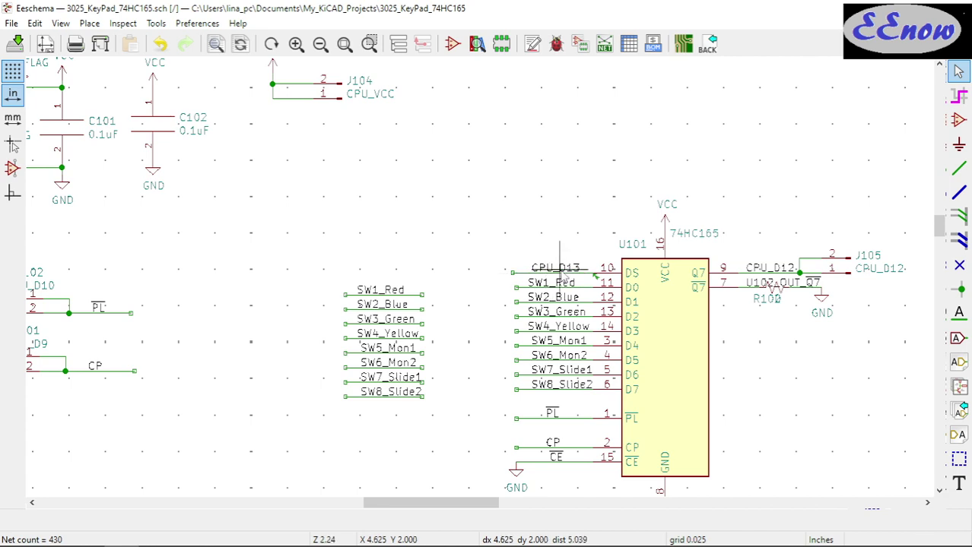
# - Rename the CPU_D13 net label to DS and recentre on U101
pyautogui.doubleClick(560, 268)
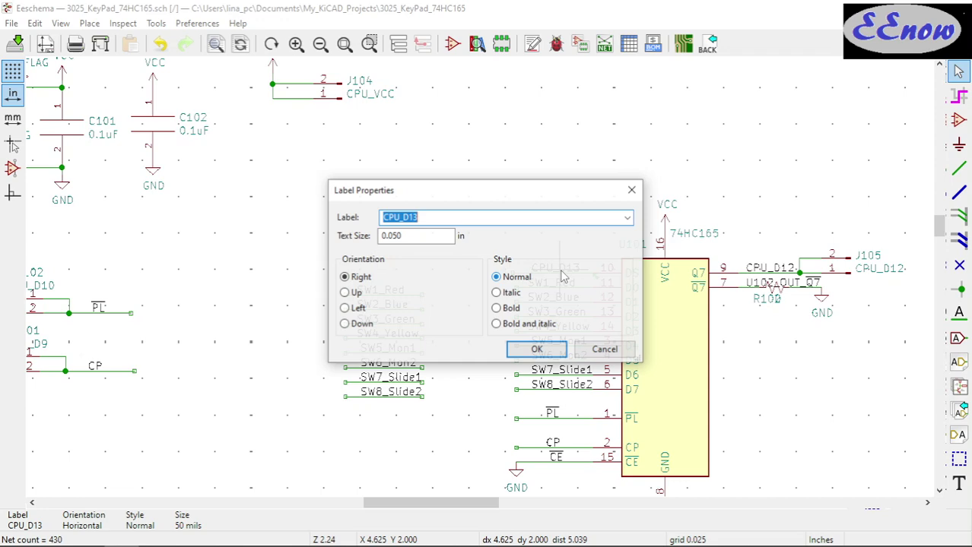
pyautogui.write('DS')
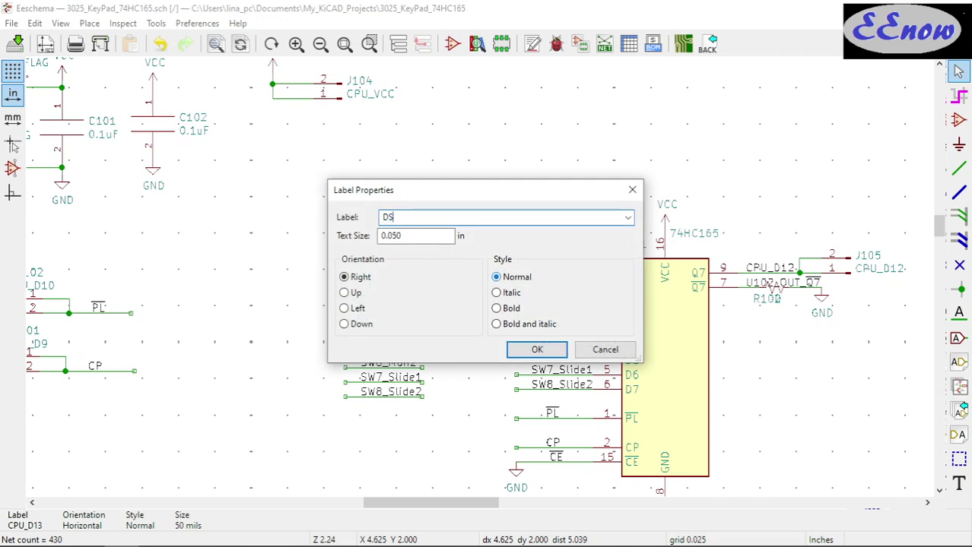
pyautogui.click(549, 346)
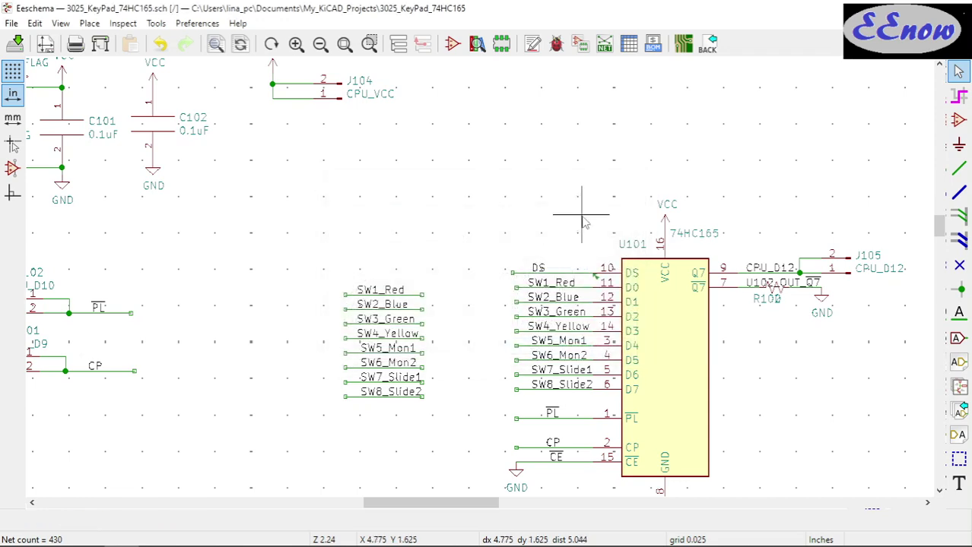
pyautogui.press('F4')
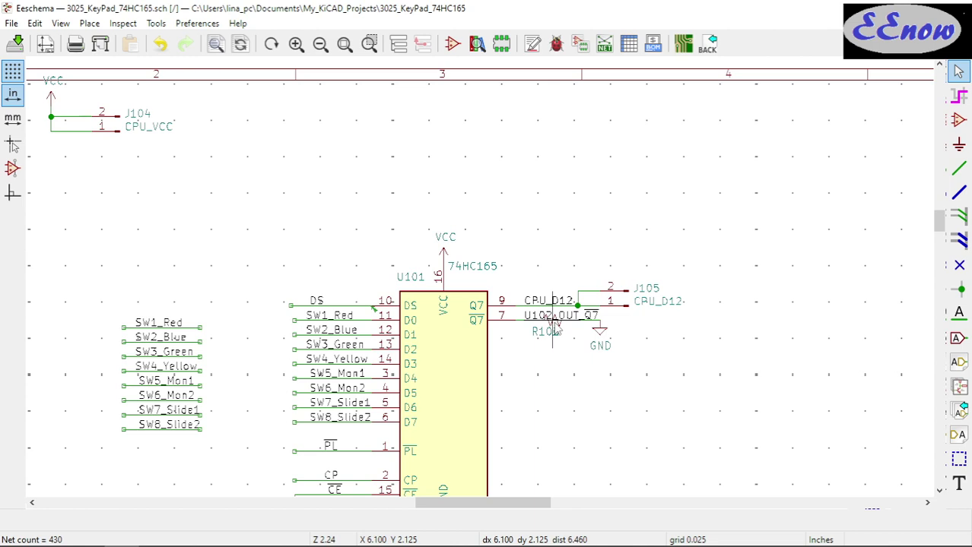
# - Select resistor R102 on the Q7 output from among overlapping items
pyautogui.click(554, 327)
pyautogui.click(520, 401)
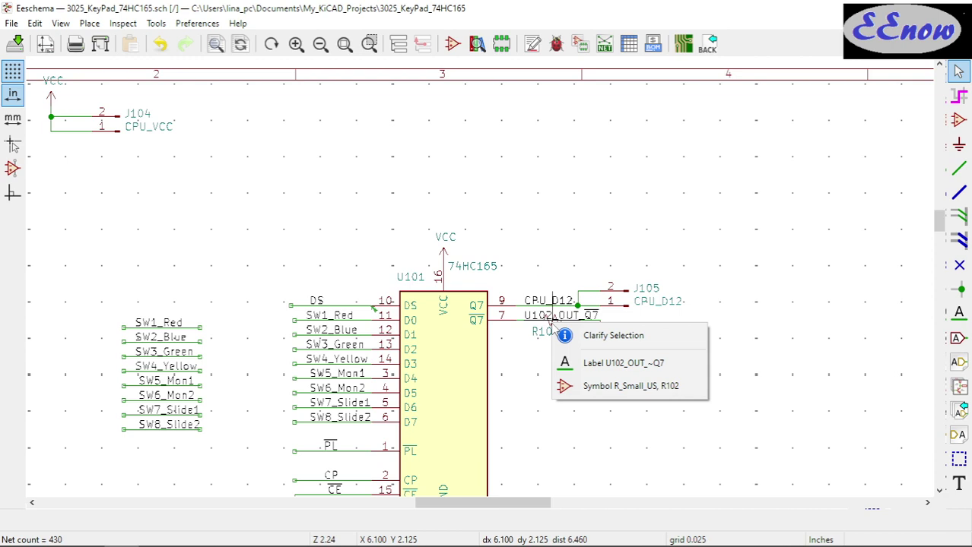
pyautogui.click(562, 386)
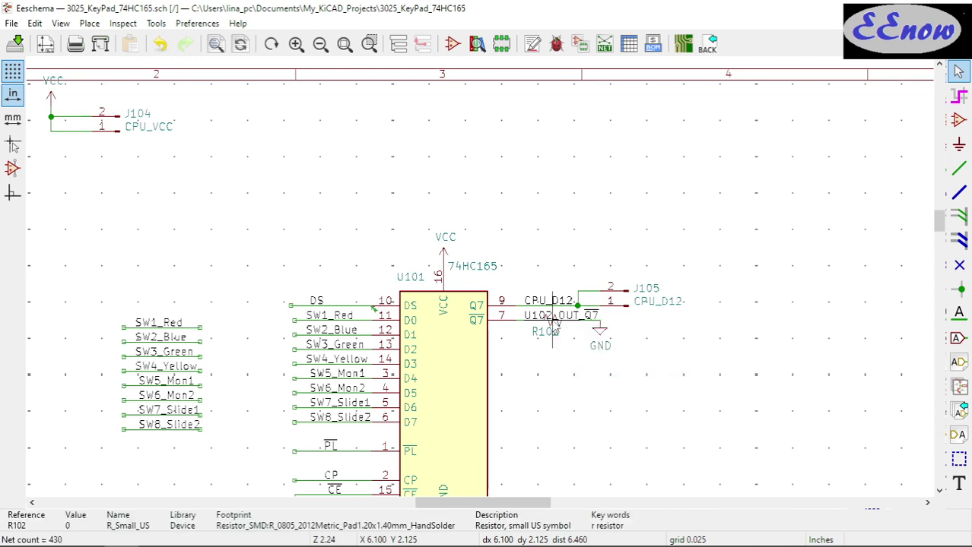
pyautogui.click(555, 326)
pyautogui.click(598, 384)
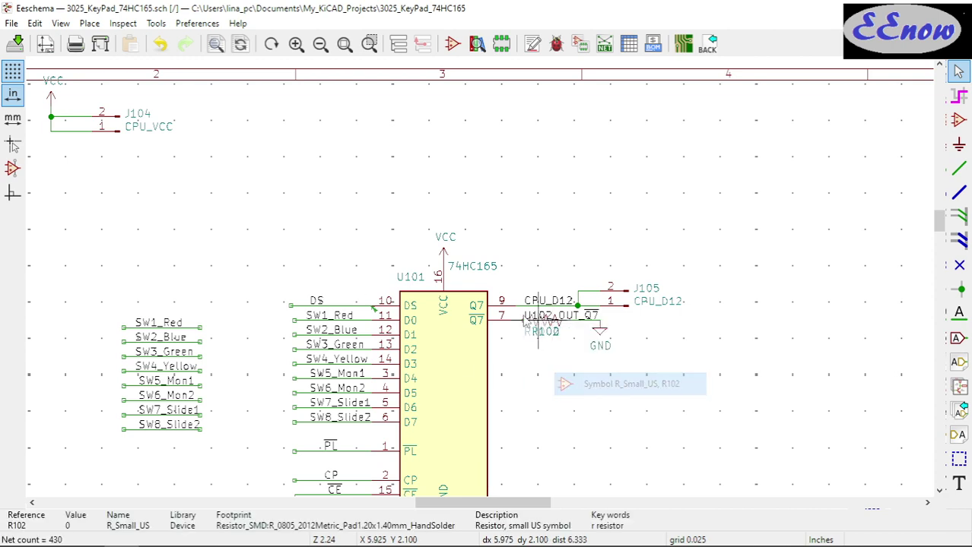
pyautogui.scroll(1, 337, 287)
pyautogui.scroll(1, 460, 282)
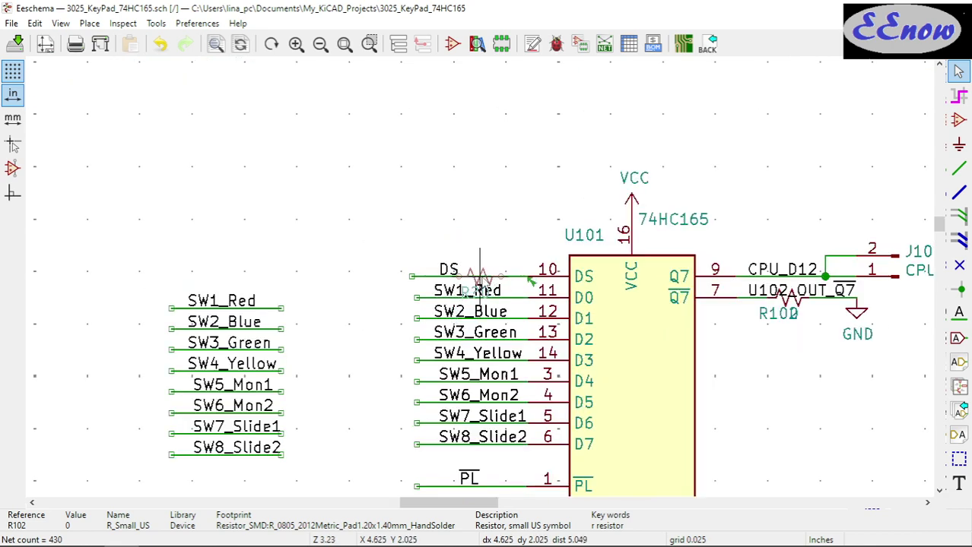
pyautogui.click(480, 275)
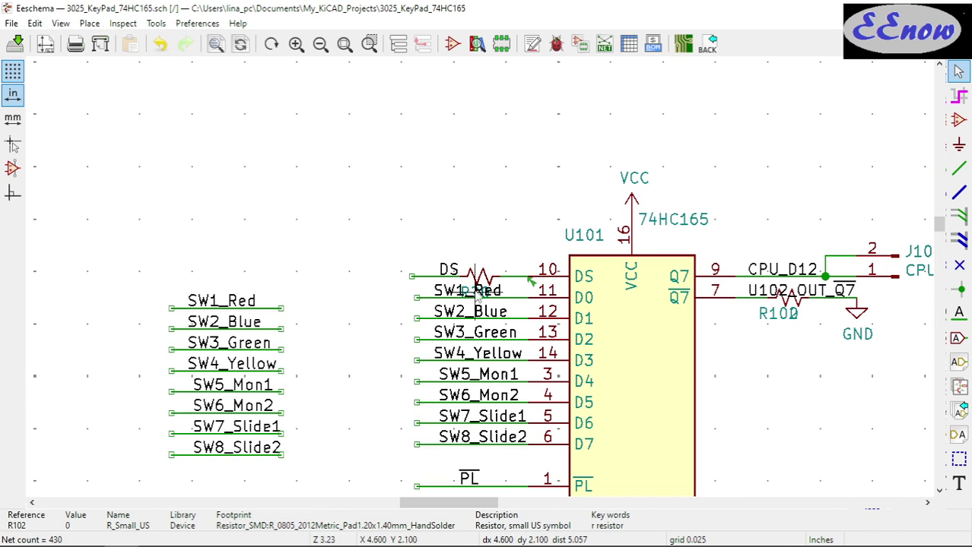
pyautogui.scroll(1, 479, 297)
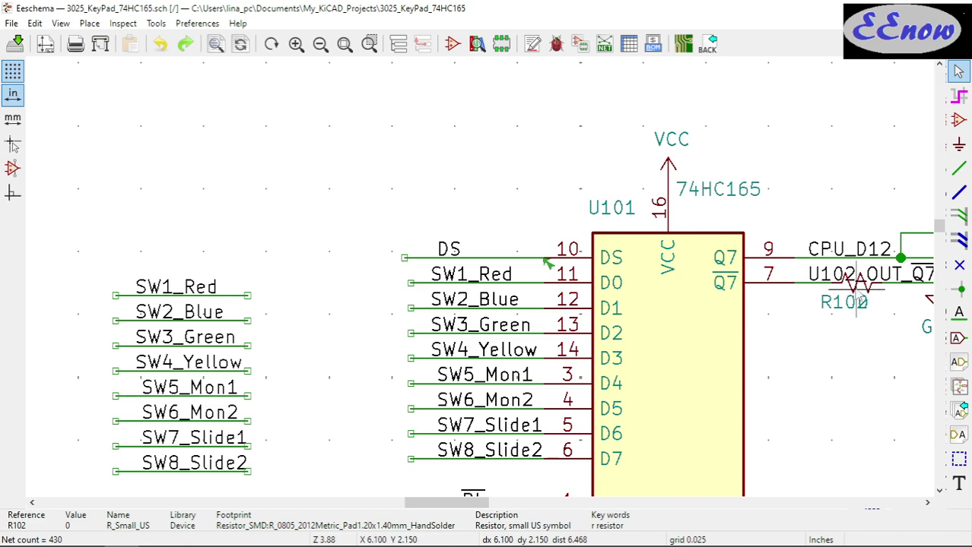
pyautogui.scroll(3, 857, 288)
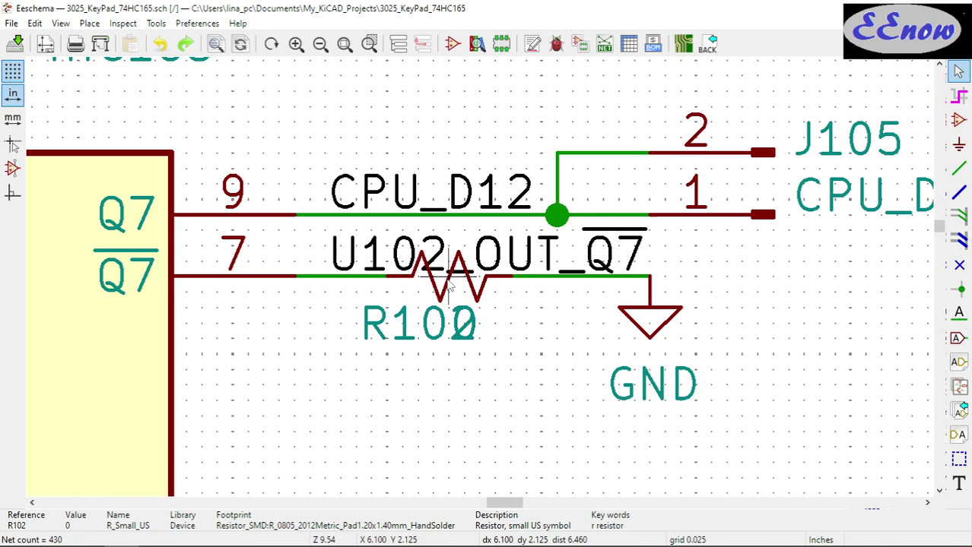
pyautogui.click(448, 282)
pyautogui.click(517, 340)
# - Duplicate resistor R102, discarding a stray duplicate DS label
pyautogui.press('c')
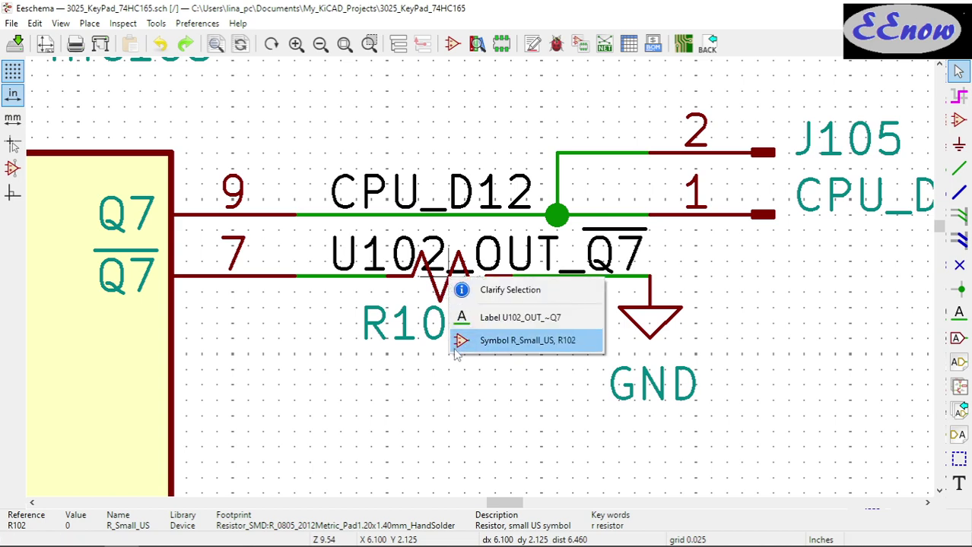
pyautogui.click(487, 341)
pyautogui.scroll(-4, 314, 277)
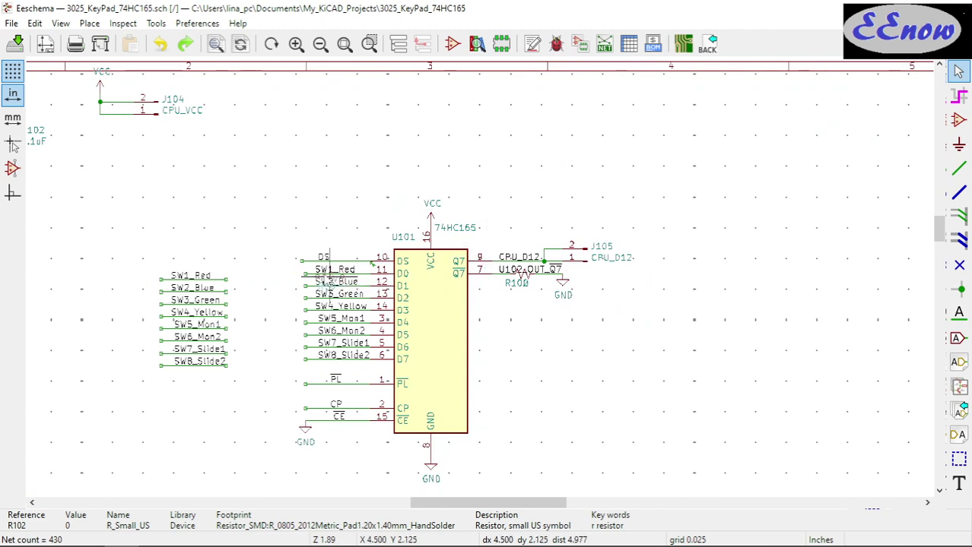
pyautogui.scroll(1, 481, 275)
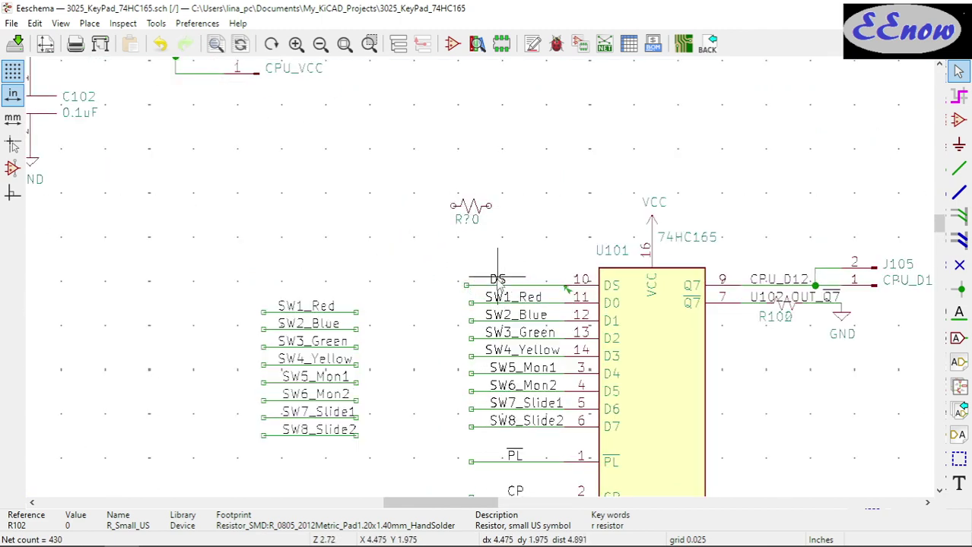
pyautogui.hotkey('ctrl', 'd')
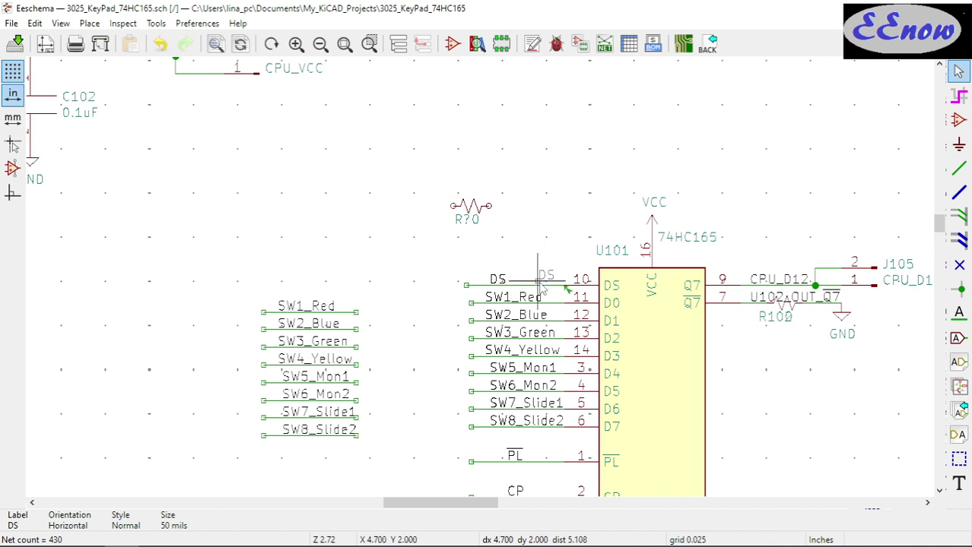
pyautogui.click(537, 285)
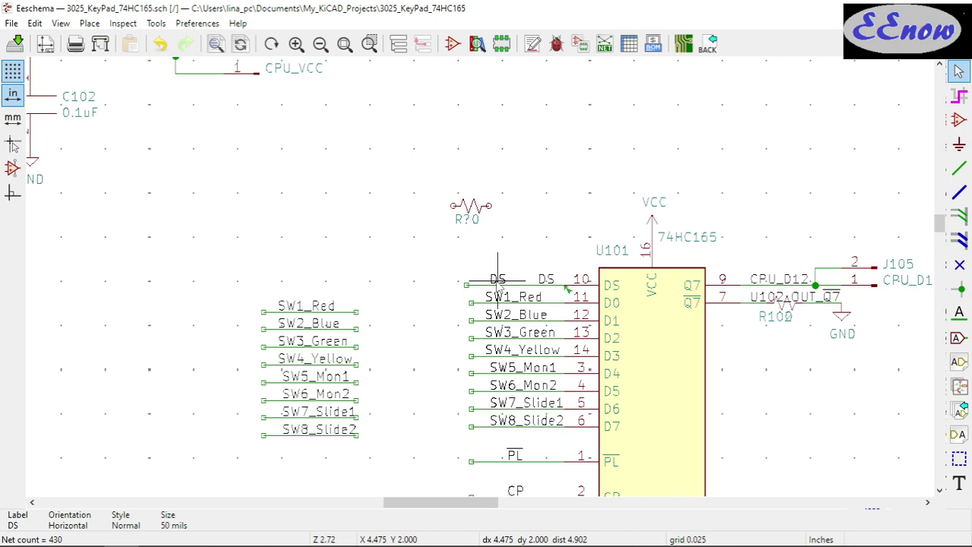
pyautogui.scroll(1, 498, 283)
pyautogui.scroll(2, 480, 281)
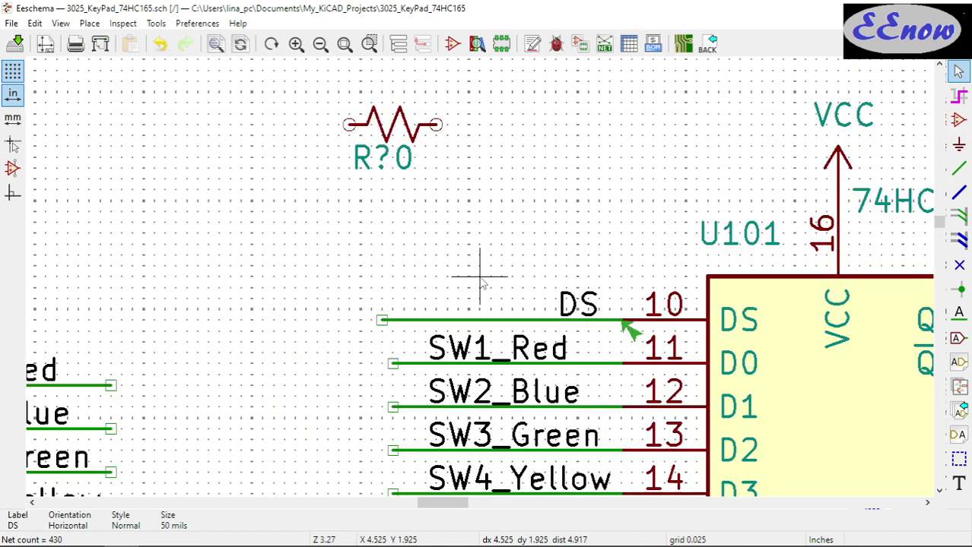
pyautogui.scroll(-1, 481, 282)
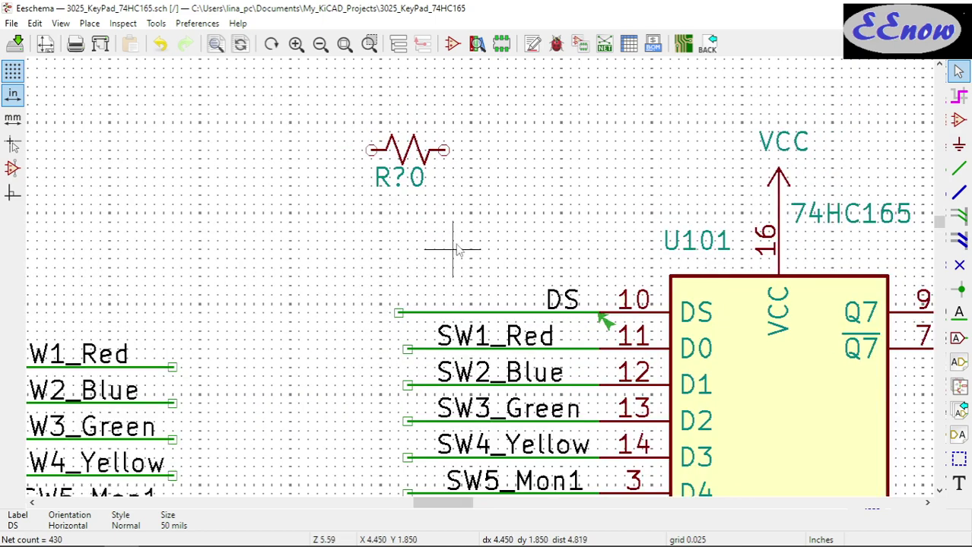
pyautogui.click(389, 190)
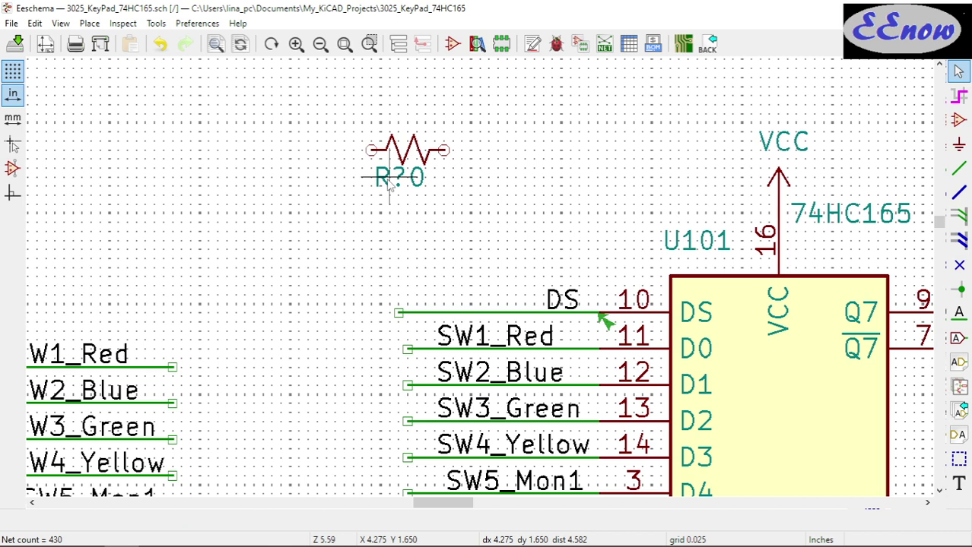
# - Arrange the copy's R? and 0 text, then place it in series on the DS wire
pyautogui.press('m')
pyautogui.click(409, 125)
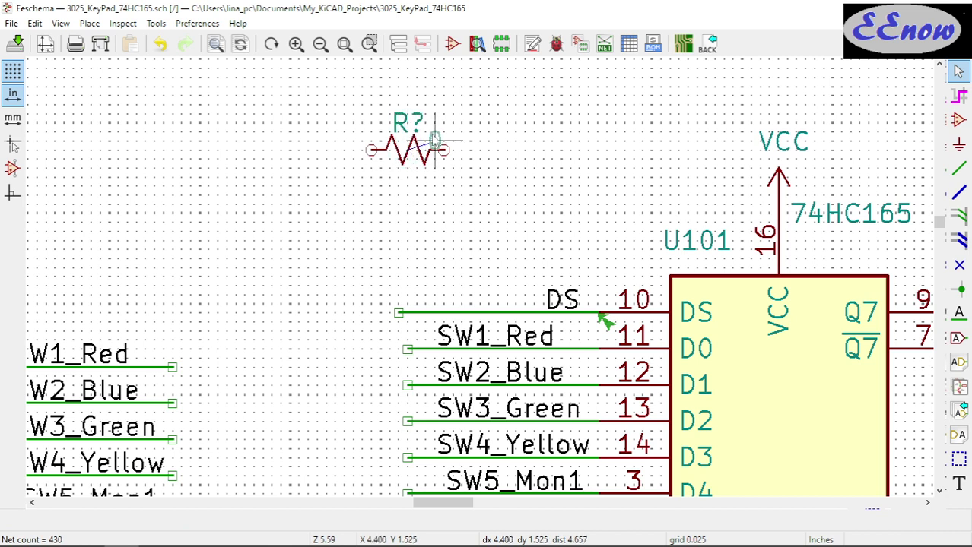
pyautogui.click(435, 123)
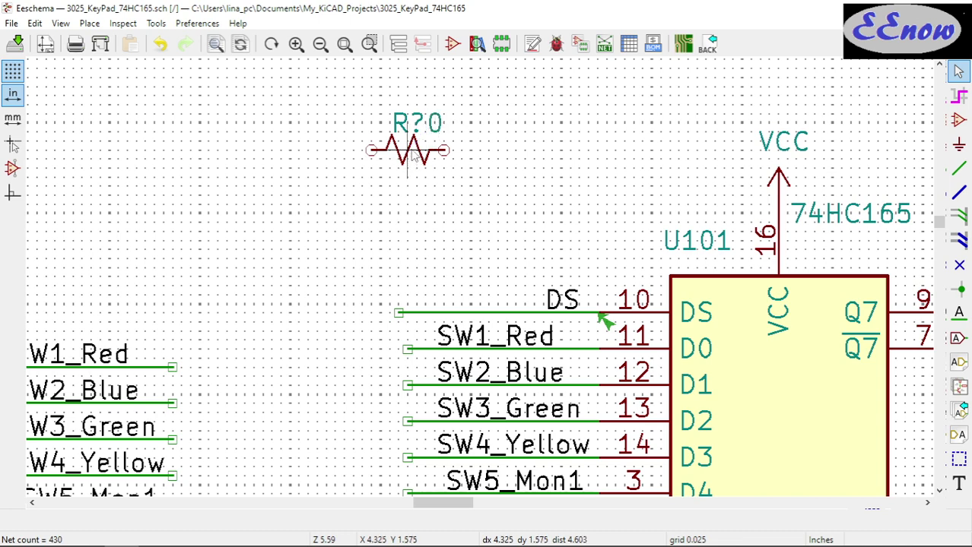
pyautogui.moveTo(411, 155); pyautogui.dragTo(509, 317)
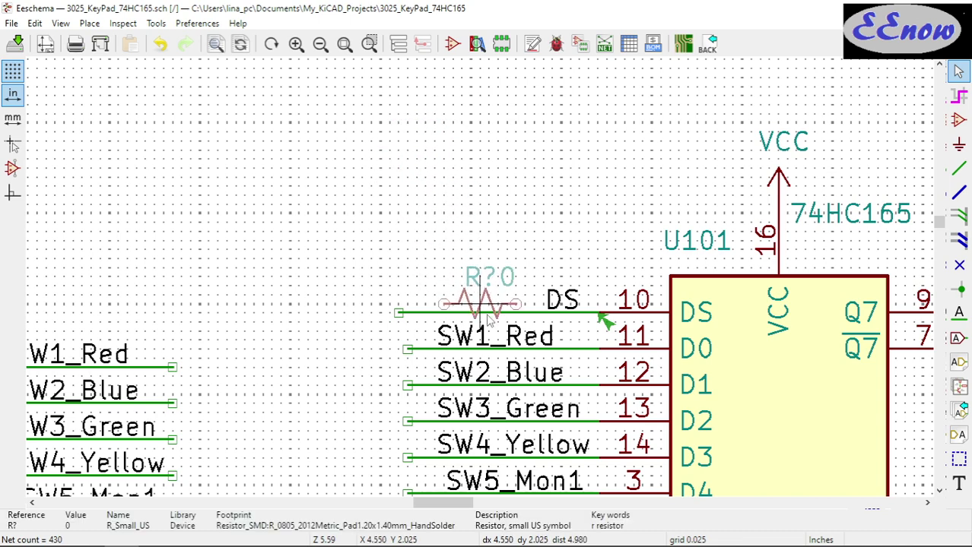
pyautogui.click(509, 316)
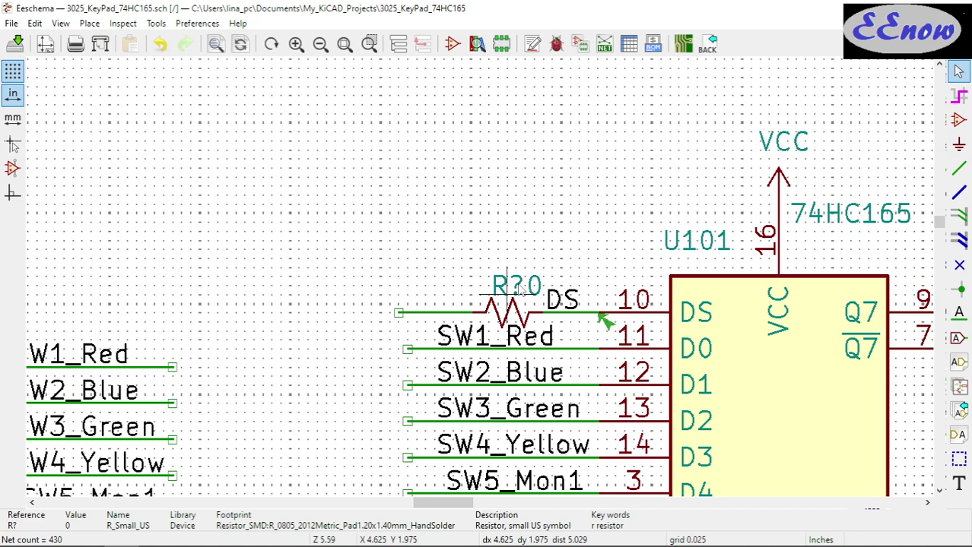
pyautogui.click(547, 204)
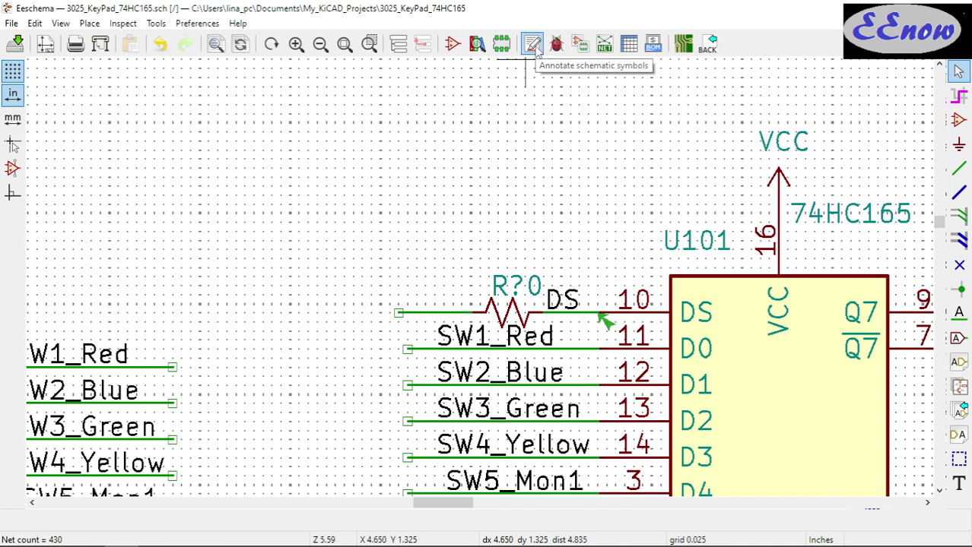
# - Annotate the schematic so the DS-line resistor R? becomes R101
pyautogui.click(534, 47)
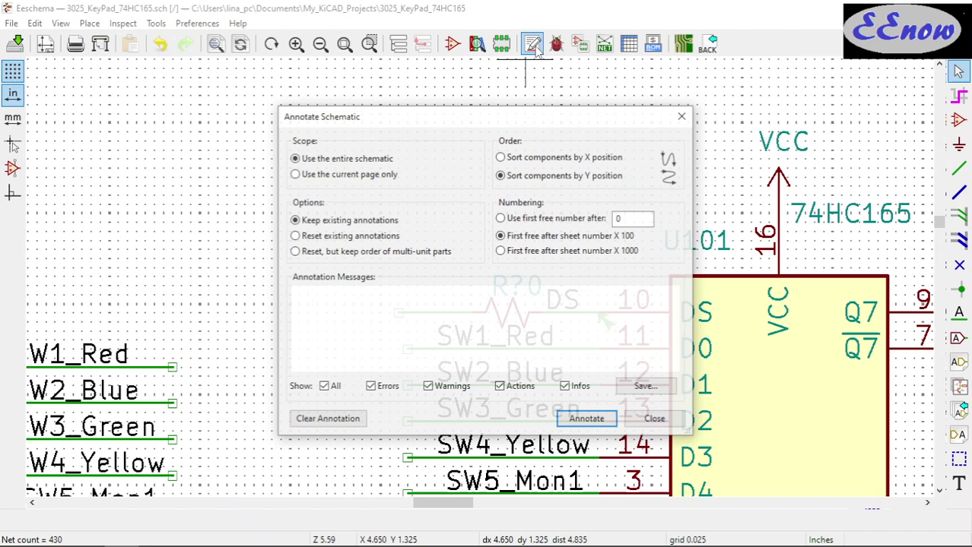
pyautogui.click(587, 426)
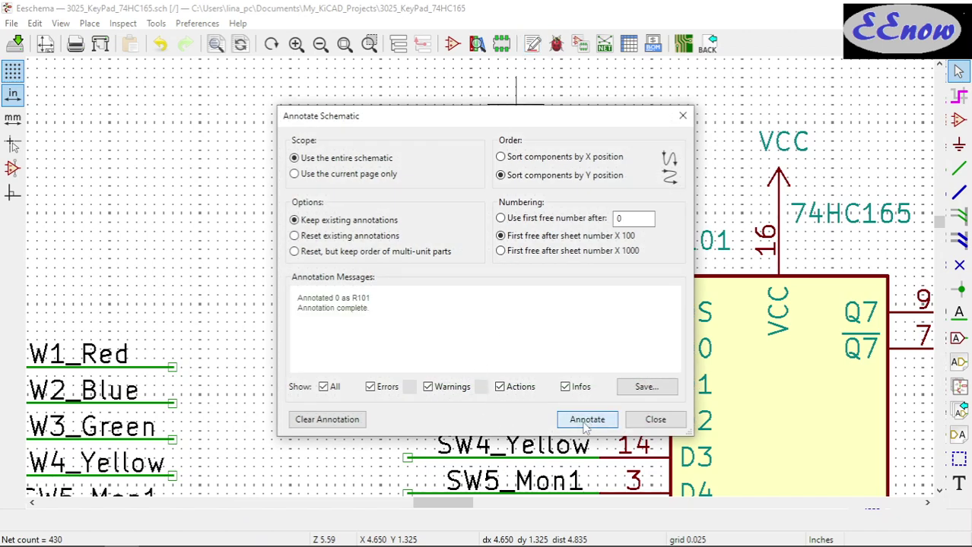
pyautogui.click(656, 420)
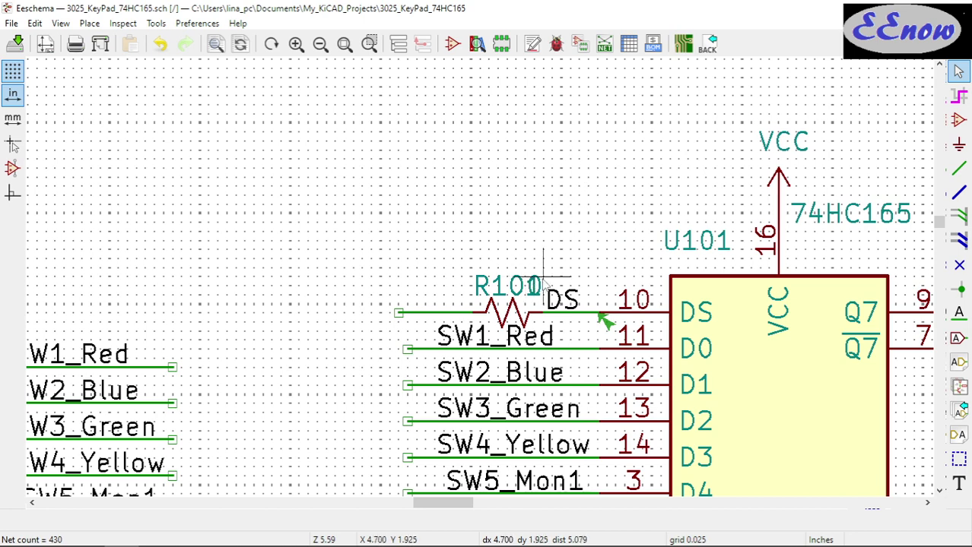
# - Re-run the electrical rules check, close its results, and zoom out over the schematic
pyautogui.click(555, 44)
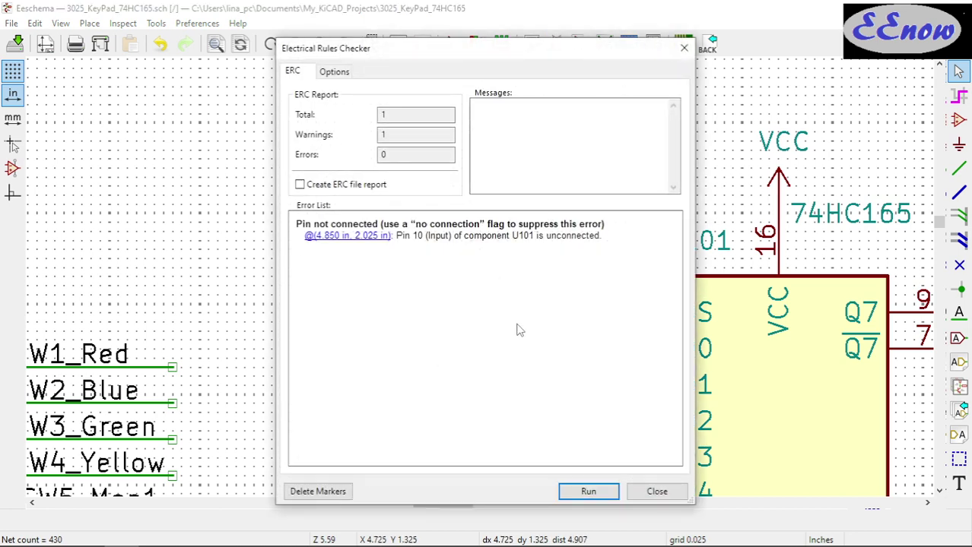
pyautogui.click(567, 493)
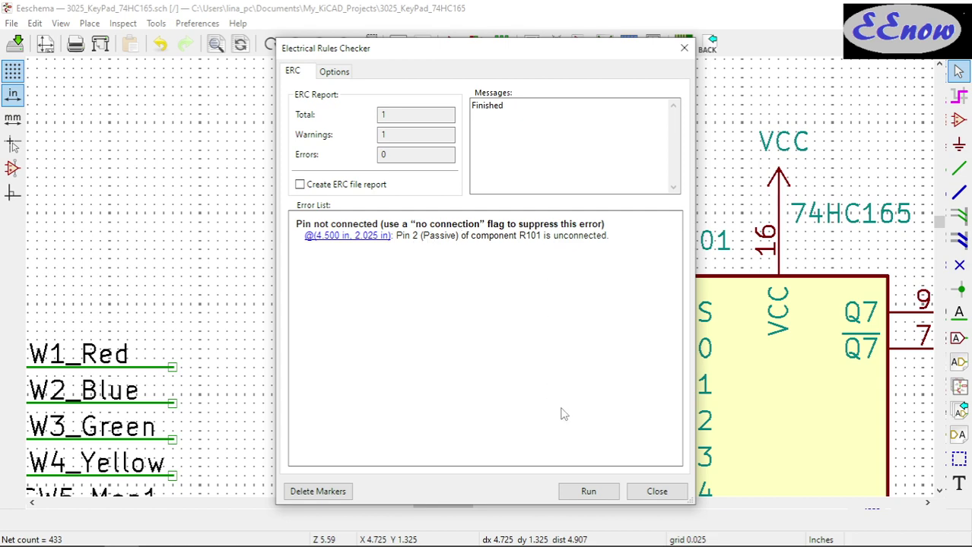
pyautogui.click(655, 491)
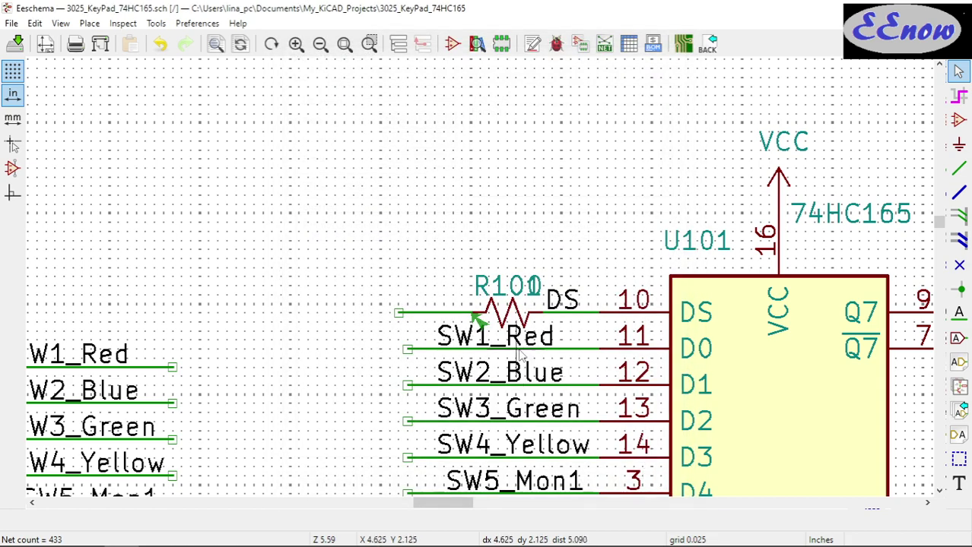
pyautogui.scroll(-1, 388, 319)
pyautogui.scroll(-3, 481, 281)
pyautogui.scroll(-1, 449, 256)
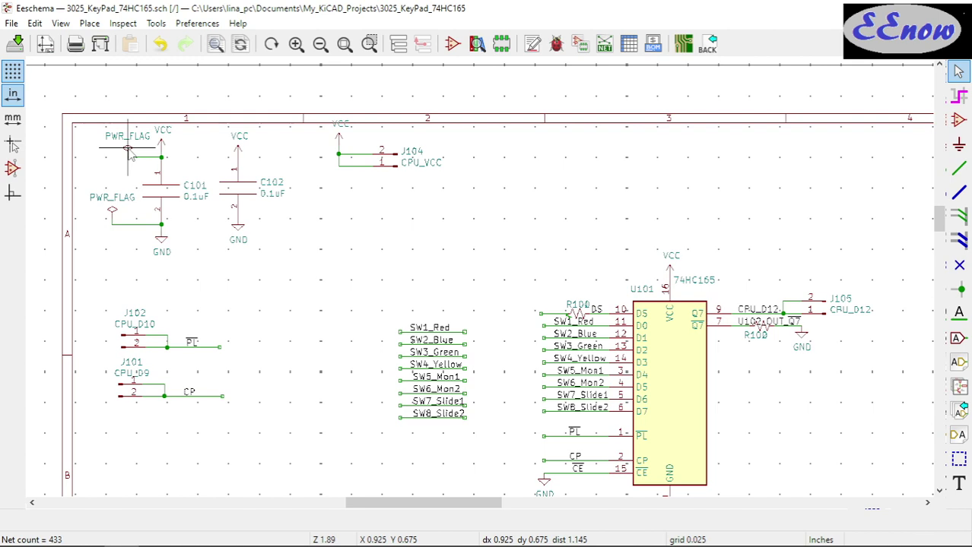
# - Move the PWR_FLAG onto the DS wire ahead of the resistor
pyautogui.press('m')
pyautogui.scroll(1, 542, 285)
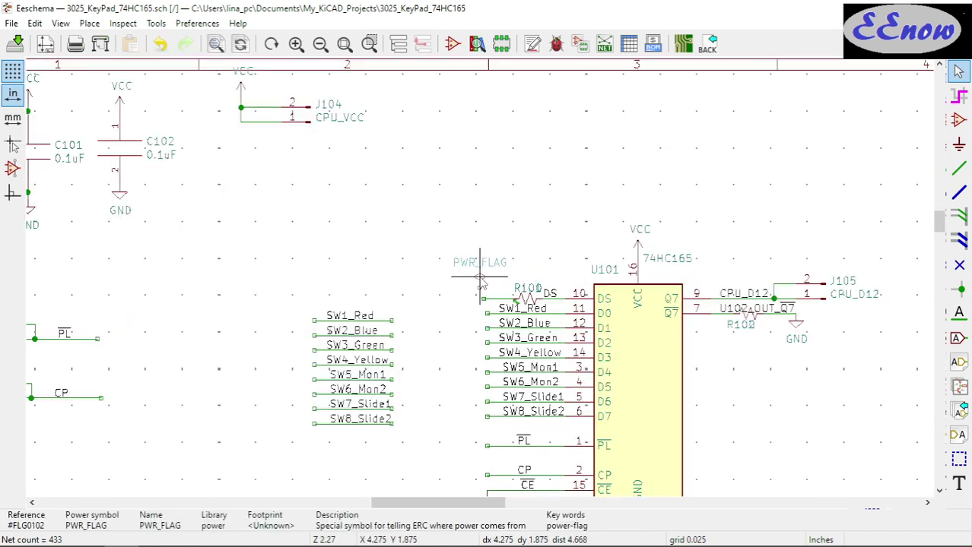
pyautogui.scroll(5, 480, 283)
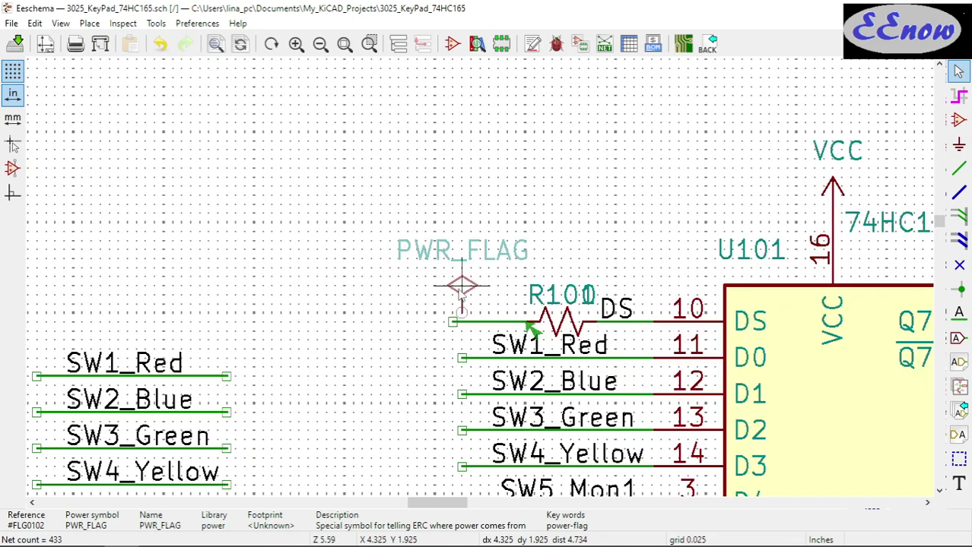
pyautogui.click(453, 295)
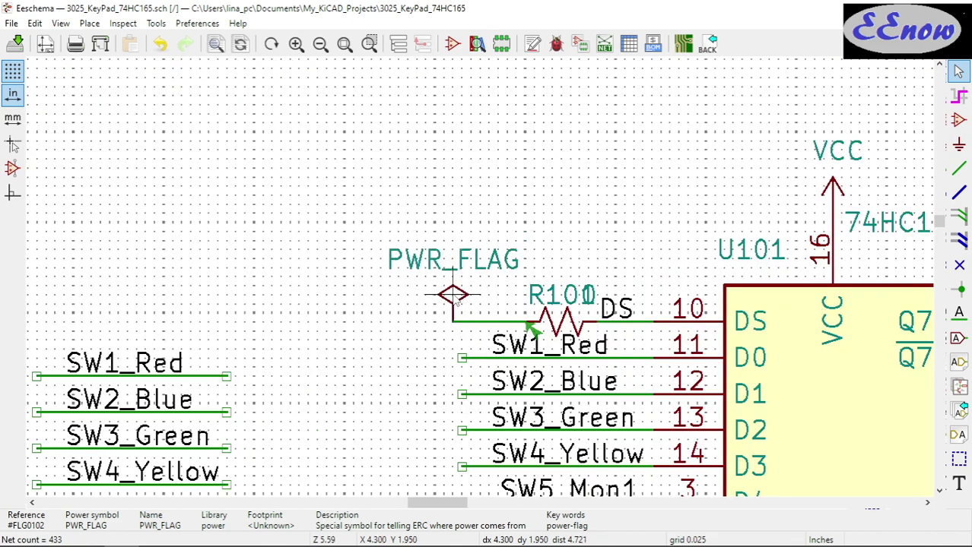
# - Change the resistor's reference from R100 to R101 and set its value to 0
pyautogui.click(589, 288)
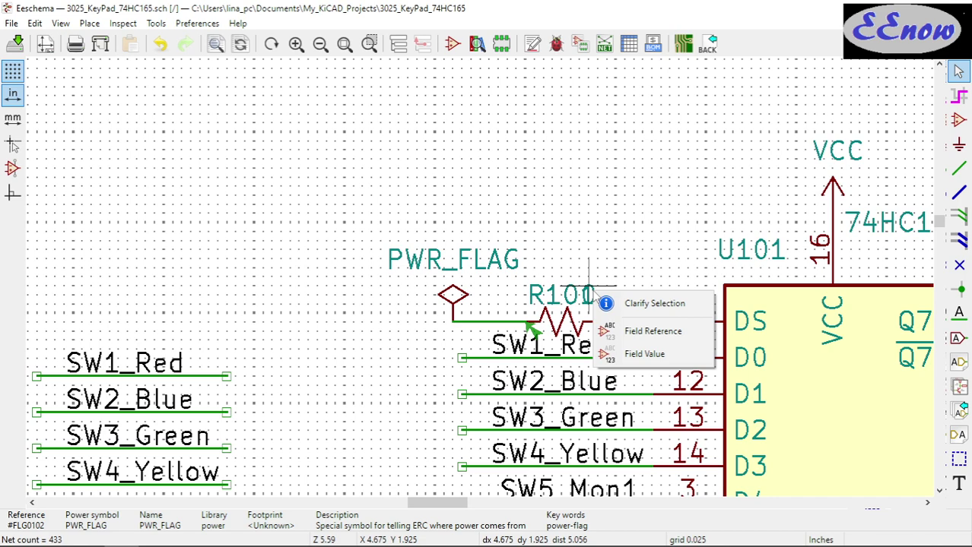
pyautogui.click(643, 354)
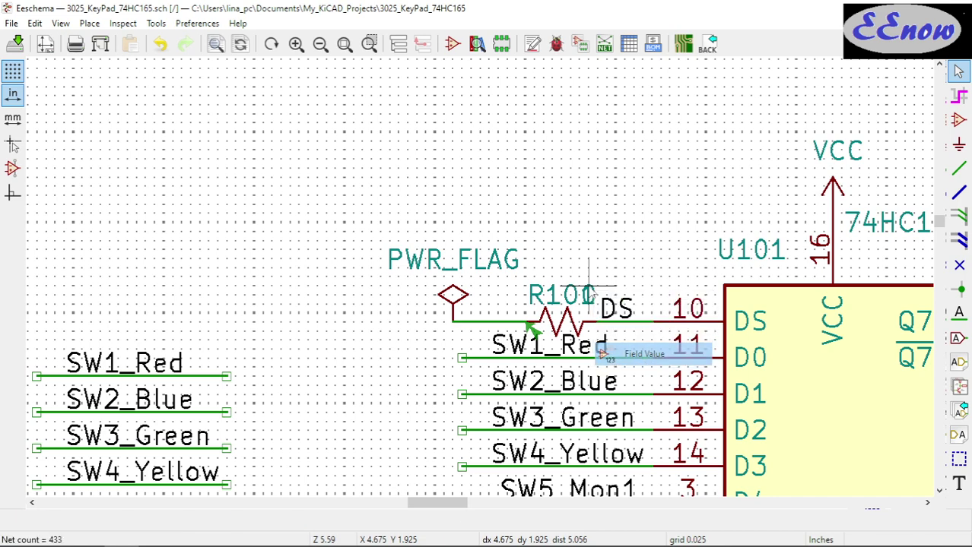
pyautogui.click(589, 288)
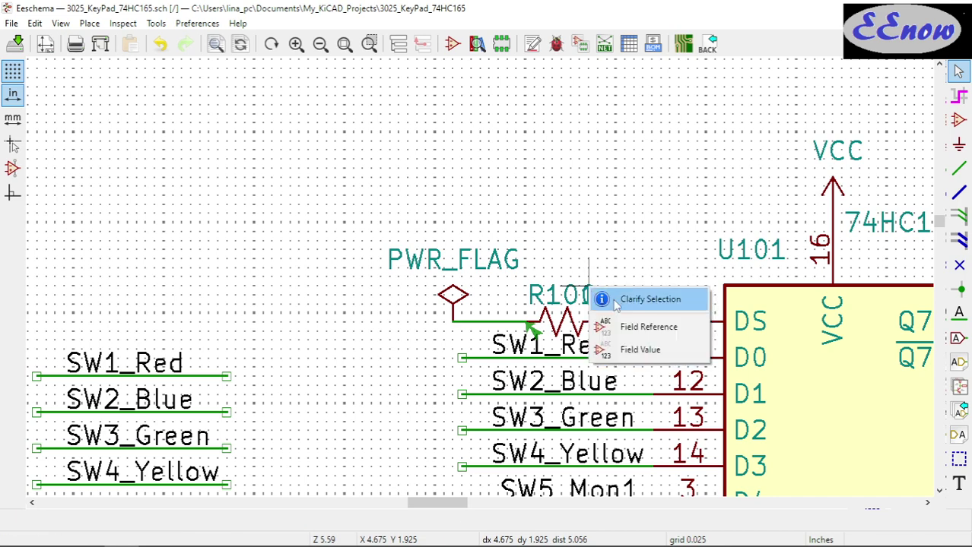
pyautogui.click(641, 351)
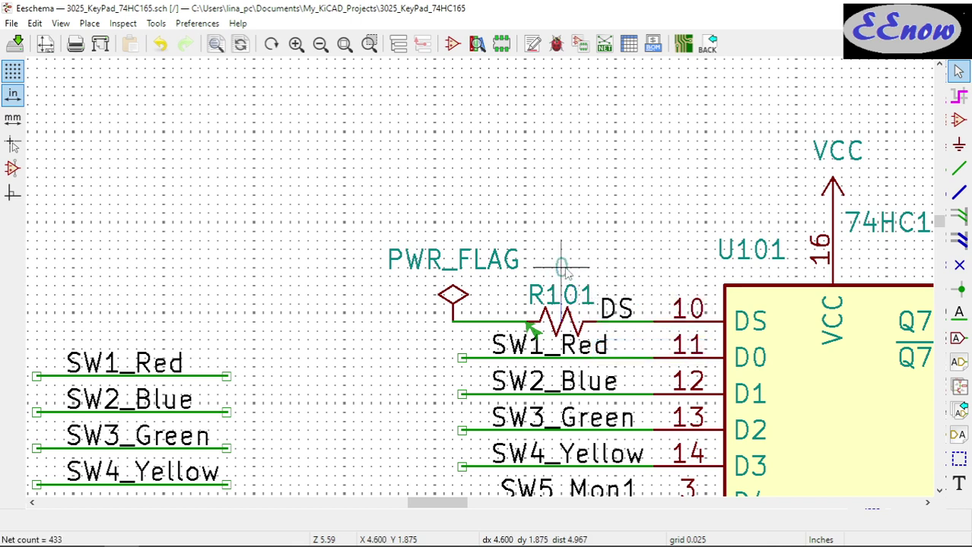
pyautogui.click(561, 266)
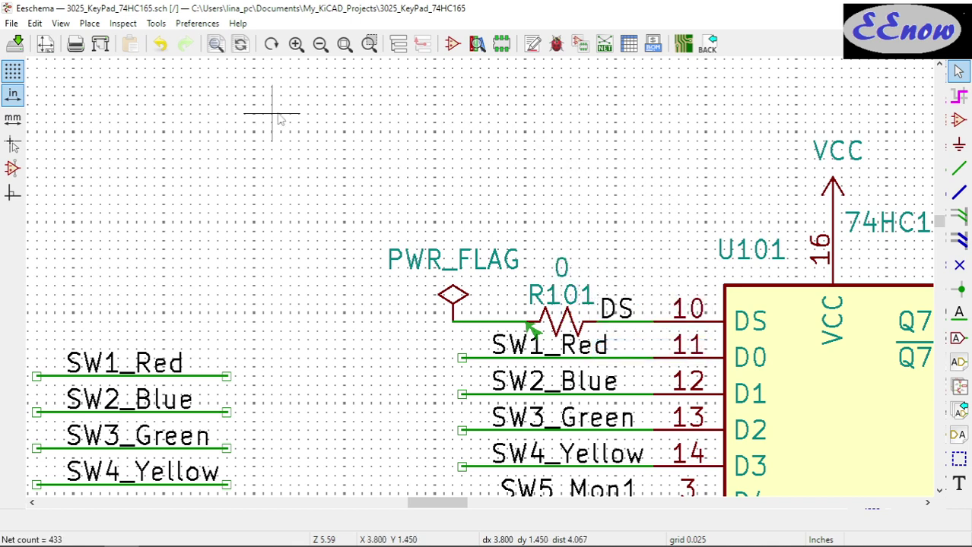
# - Rerun ERC to confirm zero errors and warnings, then save the schematic
pyautogui.click(556, 43)
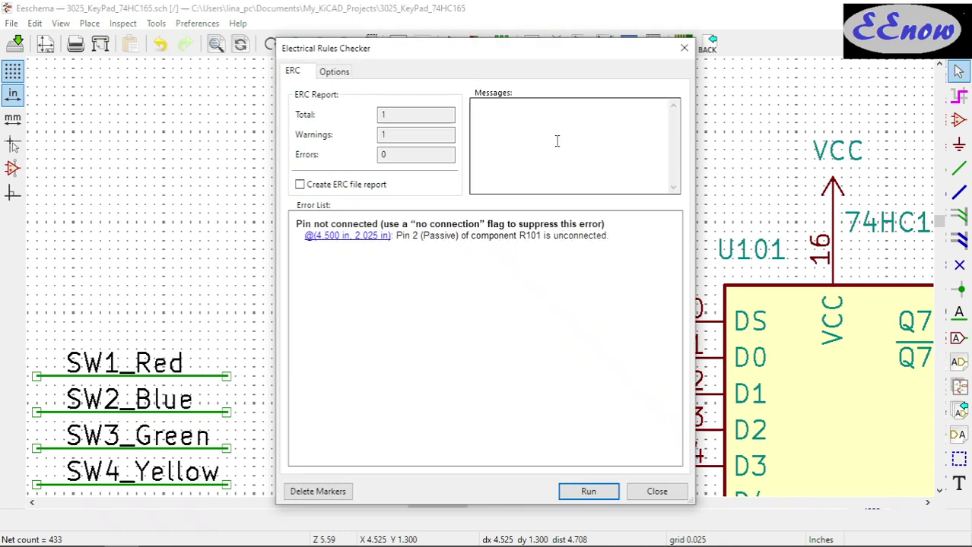
pyautogui.click(588, 492)
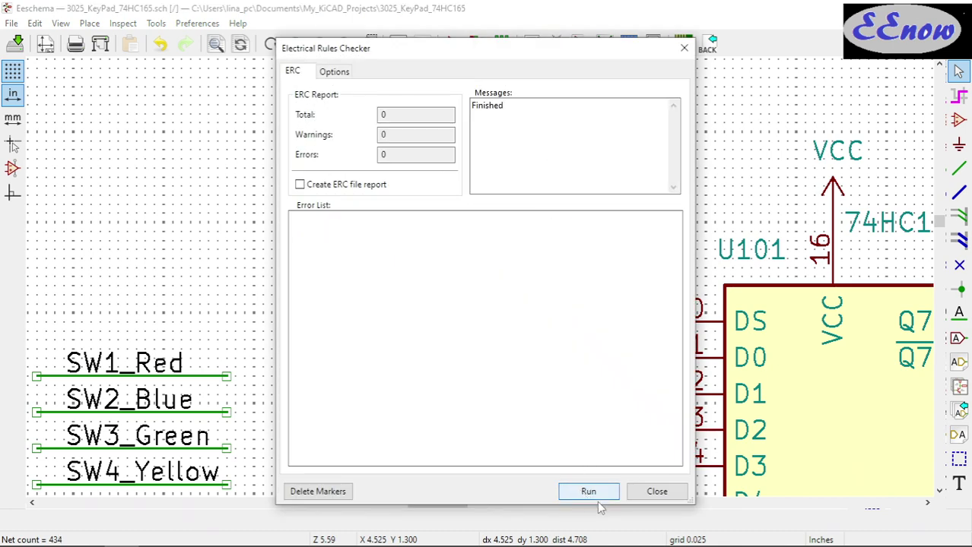
pyautogui.click(657, 491)
pyautogui.scroll(-3, 703, 345)
pyautogui.scroll(-3, 478, 276)
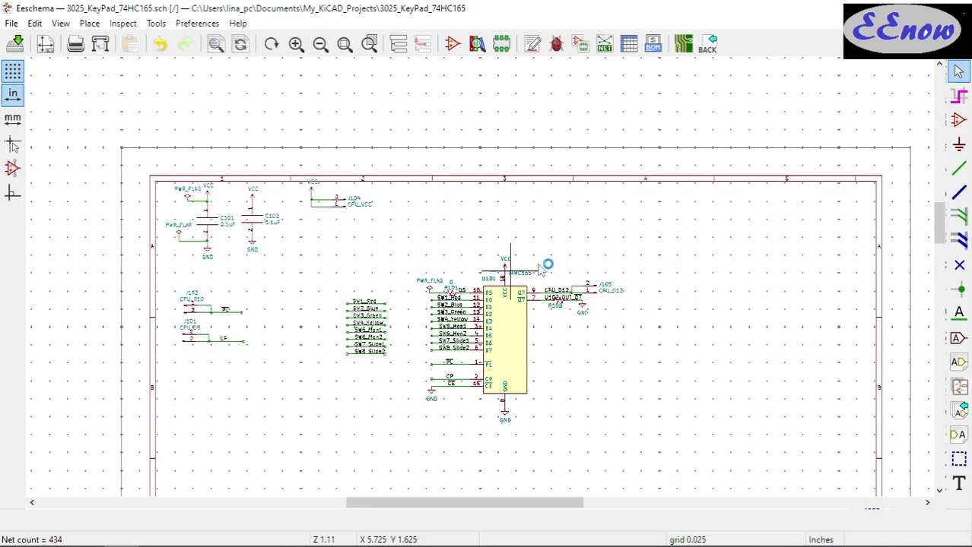
pyautogui.click(15, 43)
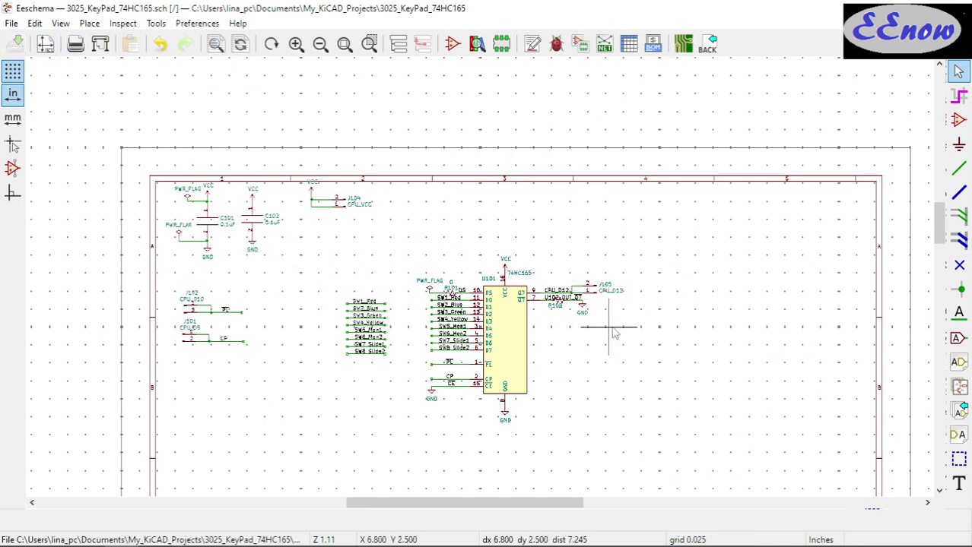
pyautogui.press('F4')
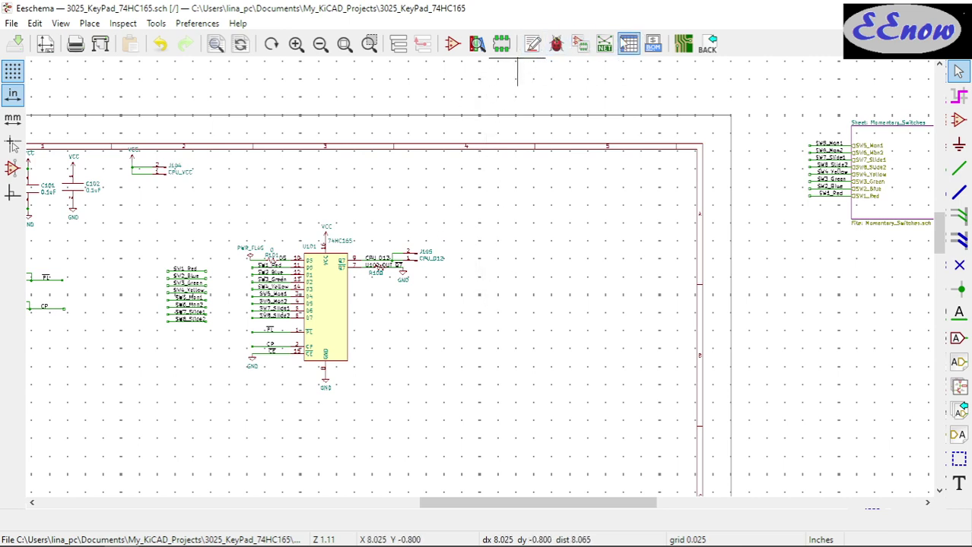
# - Generate the Pcbnew netlist over 3025_KeyPad_74HC165.net and launch Pcbnew
pyautogui.click(604, 43)
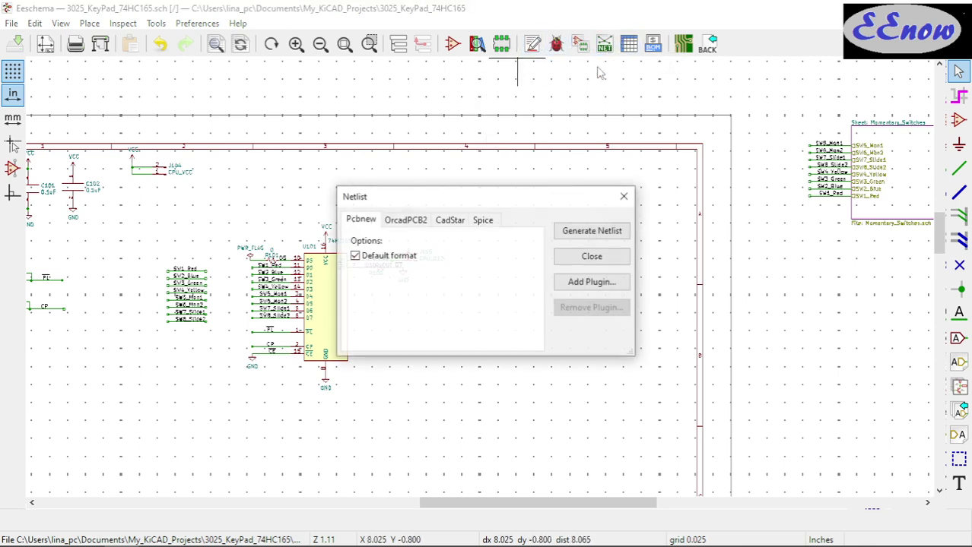
pyautogui.click(620, 238)
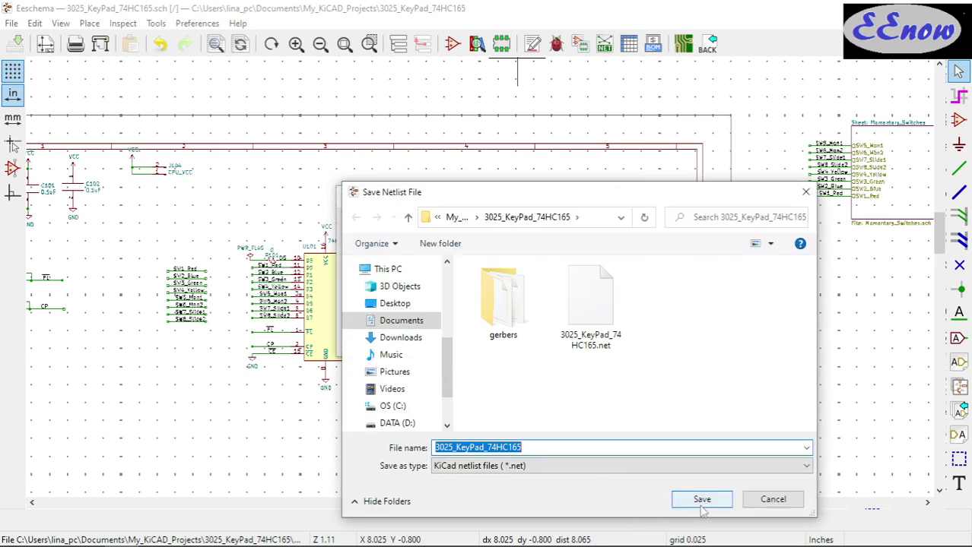
pyautogui.click(701, 500)
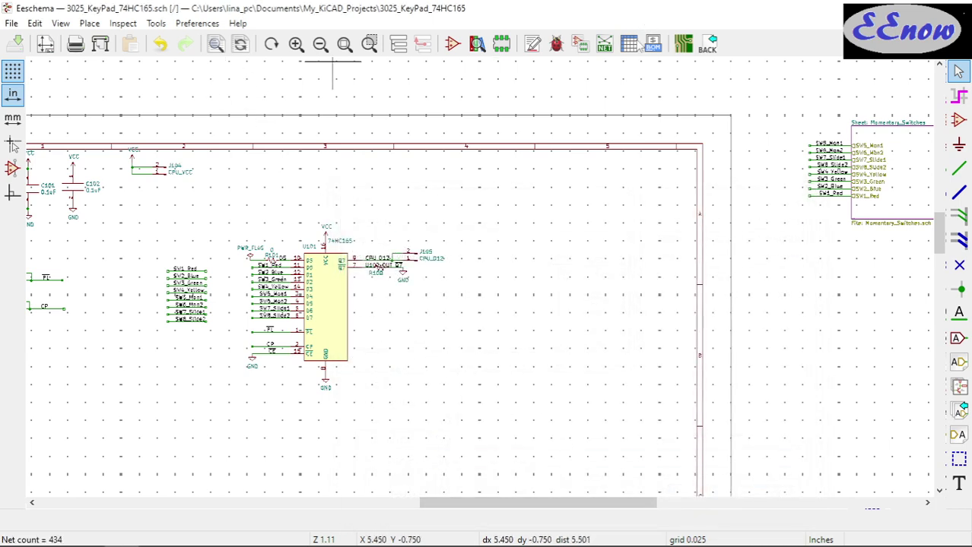
pyautogui.click(683, 44)
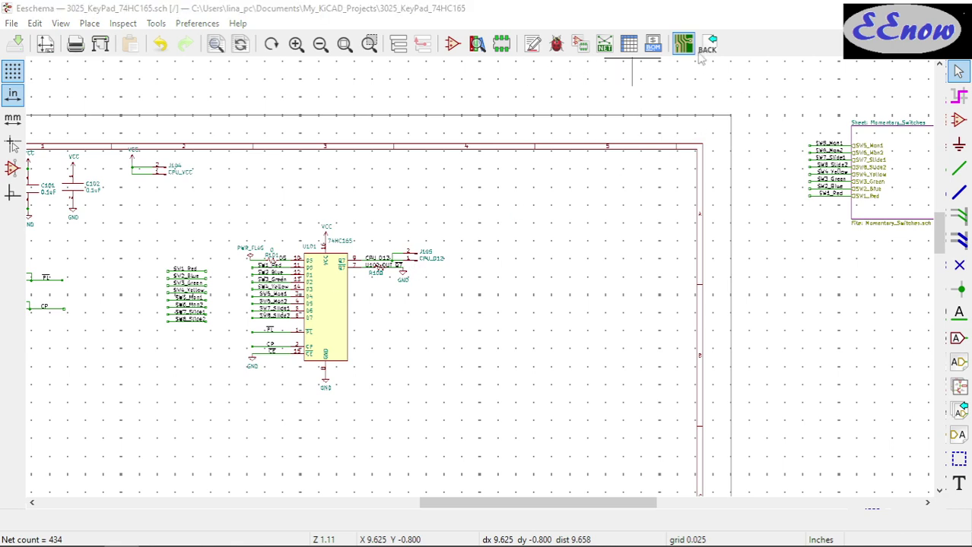
# - Zoom around the routed keypad board and open it in the 3D Viewer
pyautogui.press('F2')
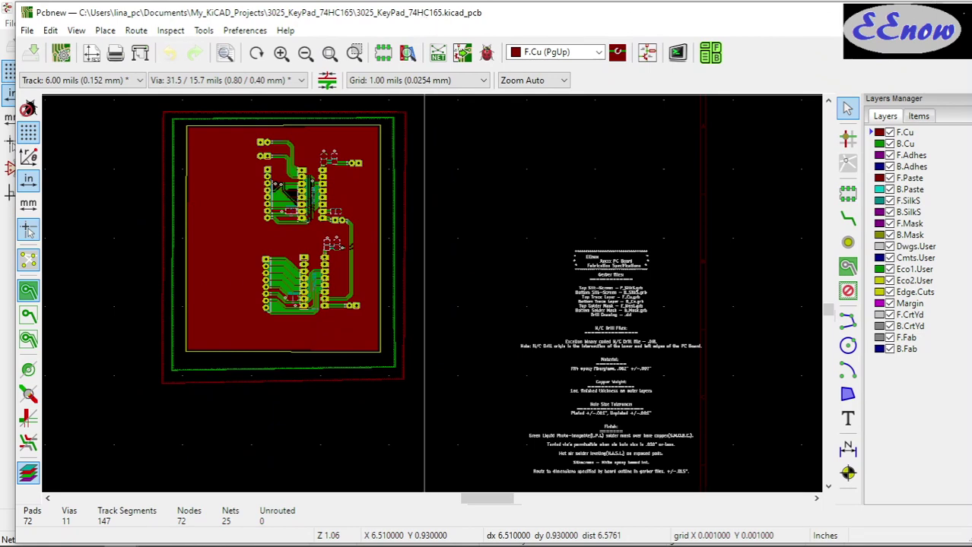
pyautogui.scroll(1, 271, 465)
pyautogui.scroll(-1, 423, 292)
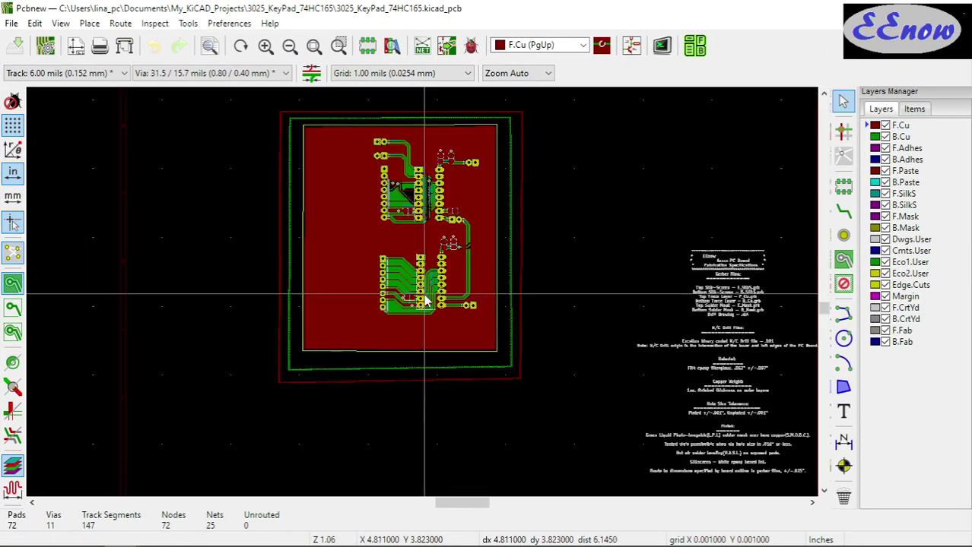
pyautogui.scroll(1, 425, 301)
pyautogui.scroll(1, 423, 297)
pyautogui.scroll(-1, 422, 297)
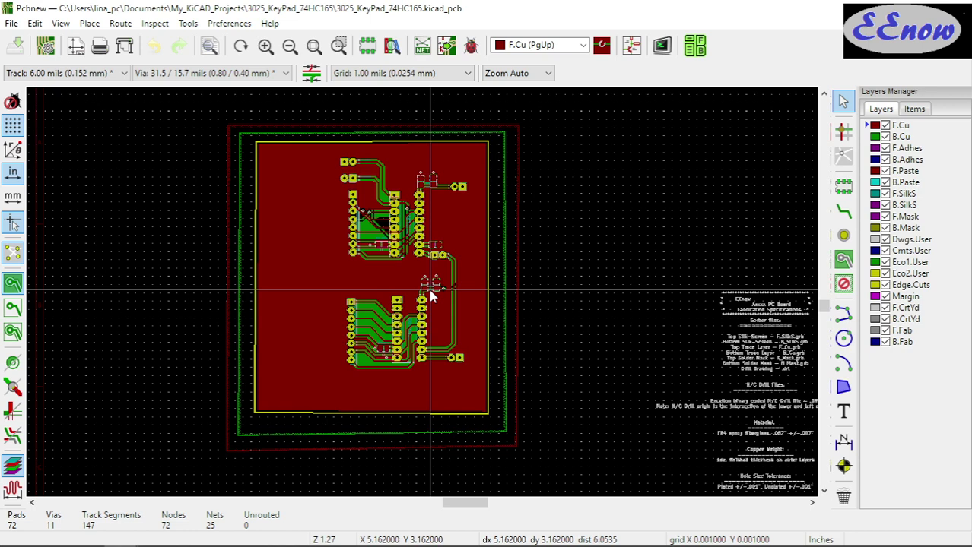
pyautogui.click(60, 23)
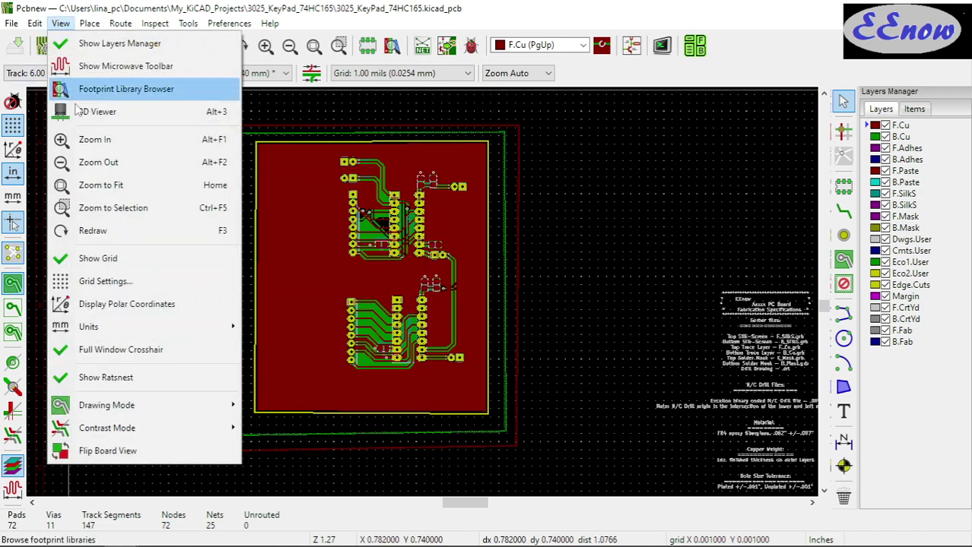
pyautogui.click(97, 111)
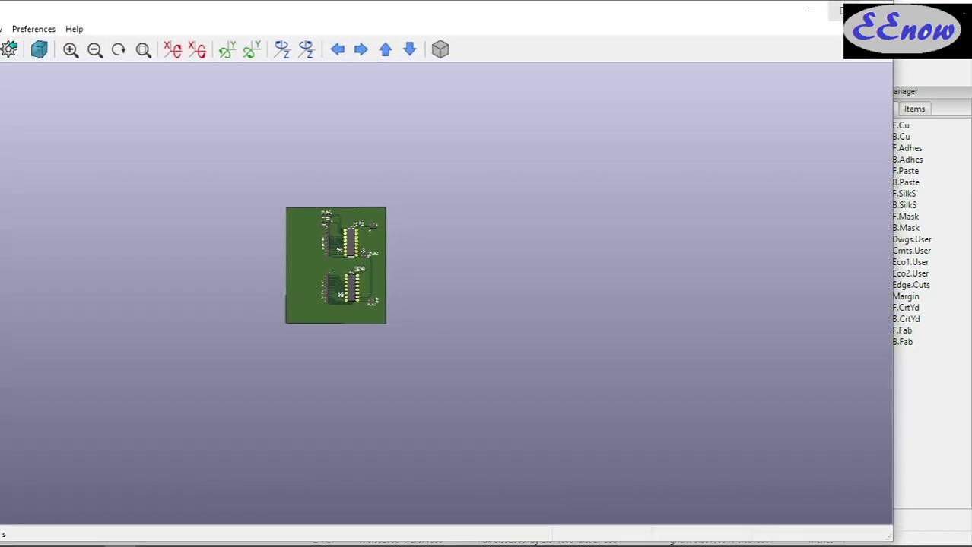
pyautogui.scroll(1, 258, 319)
pyautogui.scroll(1, 266, 241)
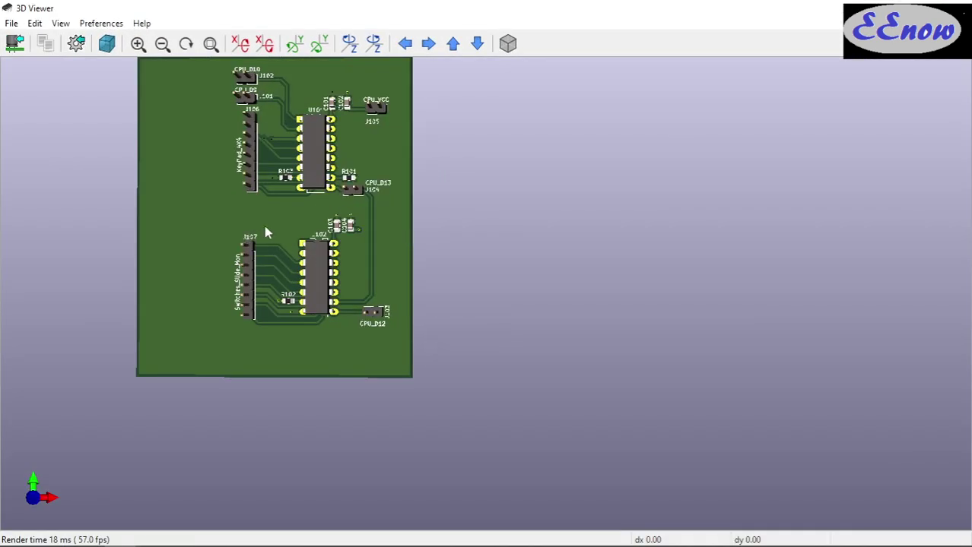
pyautogui.scroll(-1, 265, 228)
pyautogui.scroll(1, 273, 217)
pyautogui.scroll(-1, 285, 190)
pyautogui.scroll(1, 300, 157)
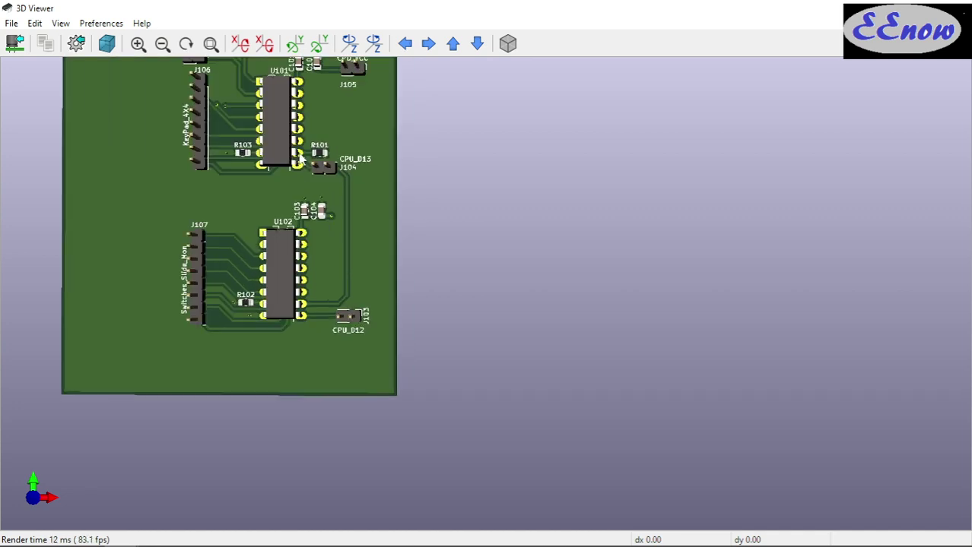
pyautogui.moveTo(451, 202)
pyautogui.mouseDown(button='middle')
pyautogui.moveTo(644, 270)
pyautogui.moveTo(587, 314)
pyautogui.mouseUp(button='middle')
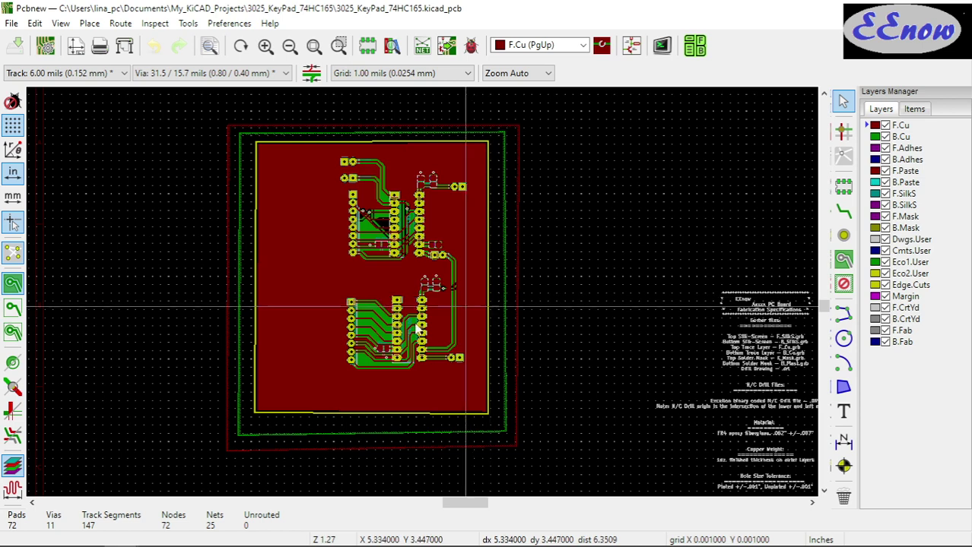
# - Show zones as outlines, then preview the netlist import and close it without applying
pyautogui.click(12, 308)
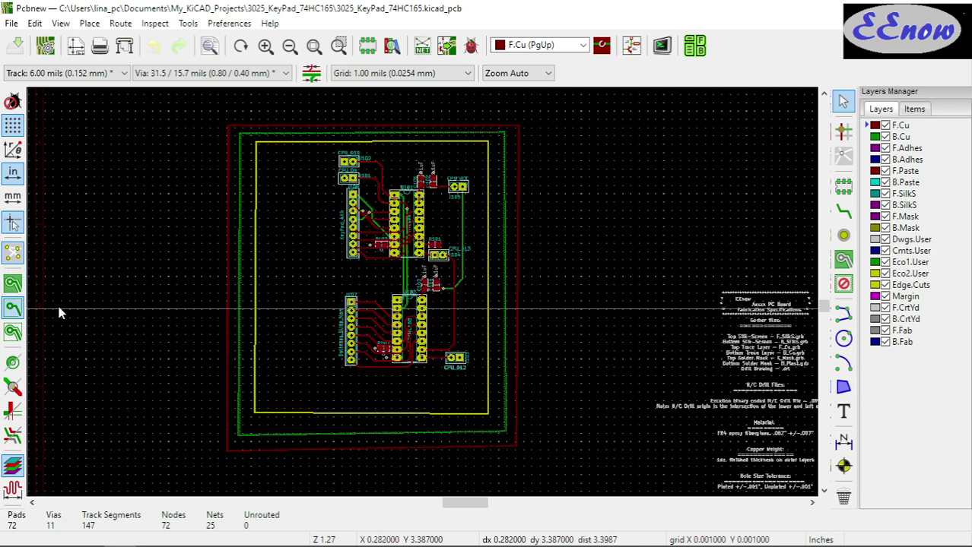
pyautogui.click(422, 46)
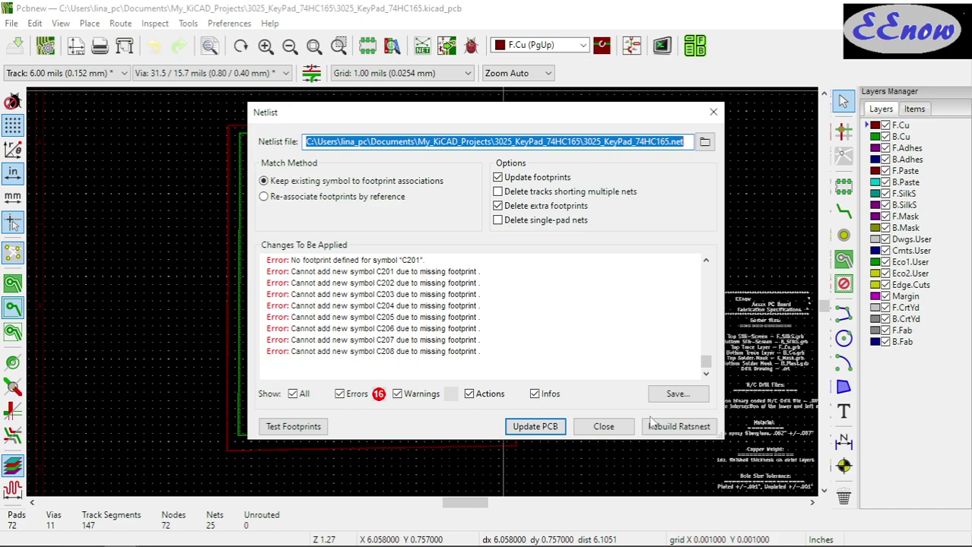
pyautogui.click(616, 431)
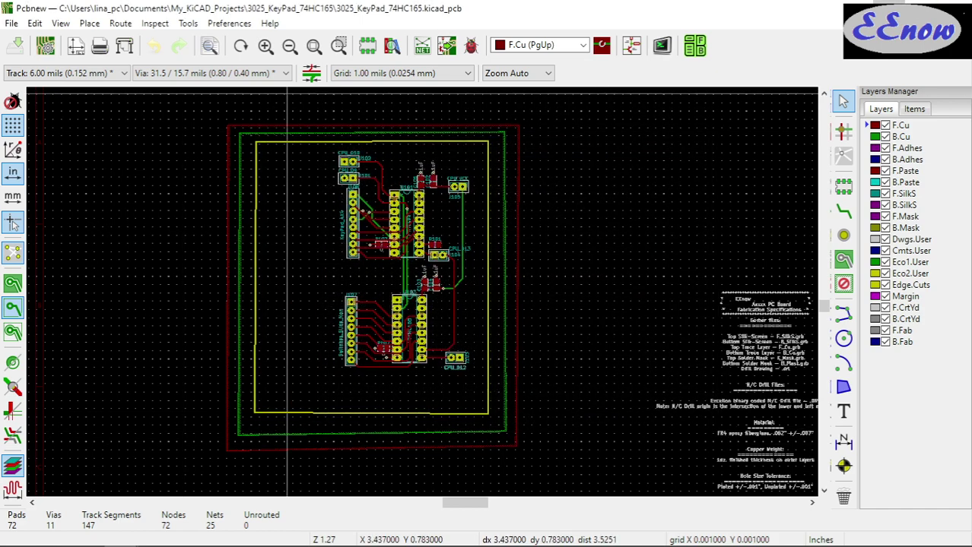
# - Return to the schematic editor and enter the Momentary_Switches sub-sheet
pyautogui.click(886, 3)
pyautogui.scroll(-1, 746, 336)
pyautogui.scroll(8, 478, 278)
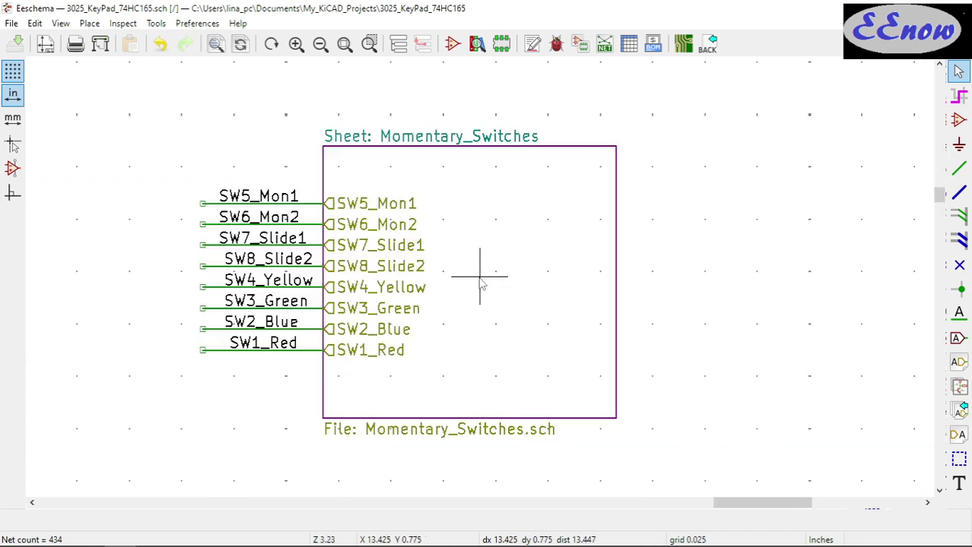
pyautogui.scroll(4, 478, 277)
pyautogui.scroll(-5, 471, 276)
pyautogui.doubleClick(477, 281)
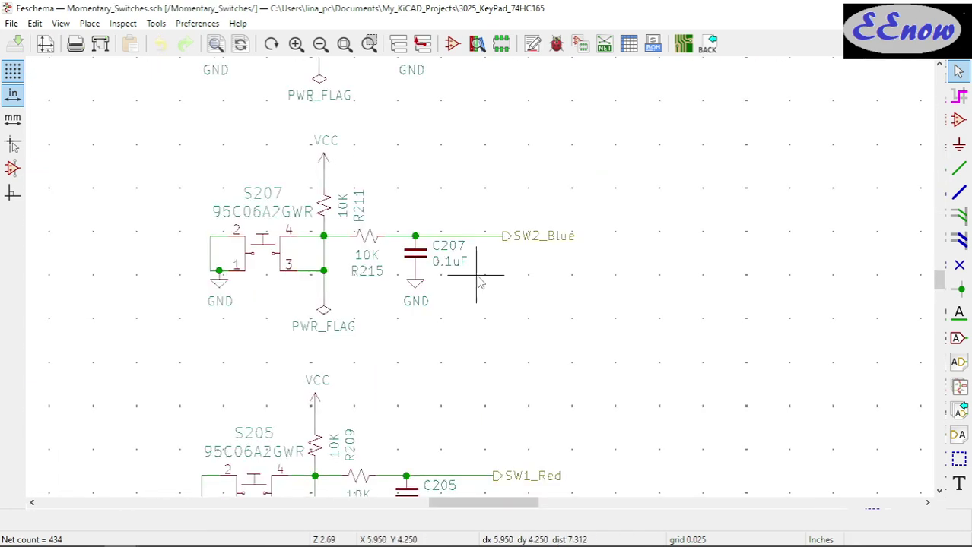
pyautogui.scroll(-3, 364, 311)
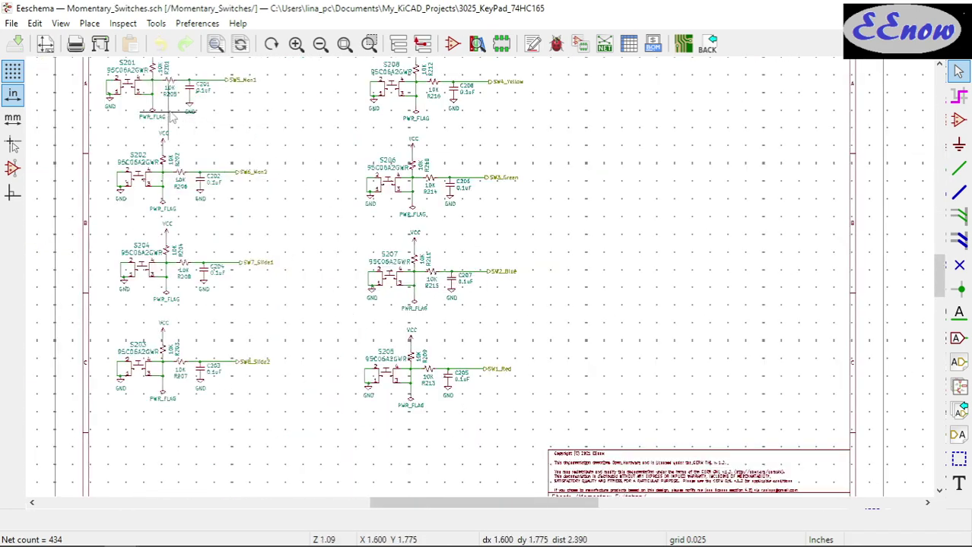
pyautogui.scroll(3, 205, 95)
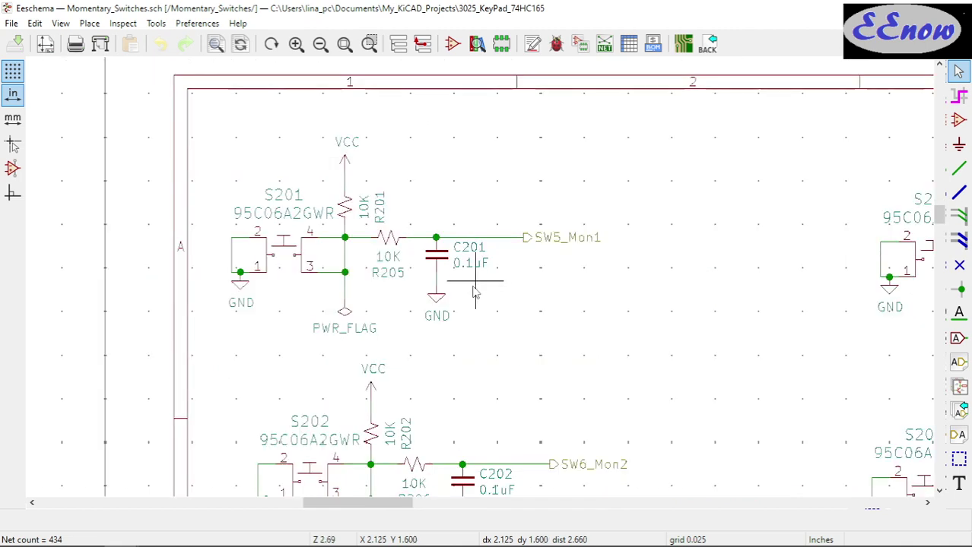
# - Open capacitor C201's properties and browse for a footprint in its Footprint field
pyautogui.doubleClick(431, 257)
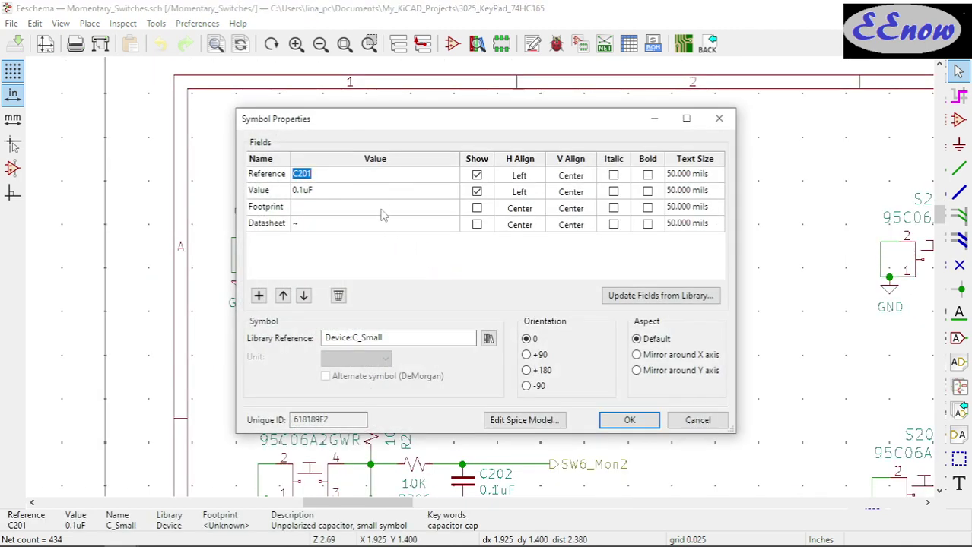
pyautogui.click(381, 209)
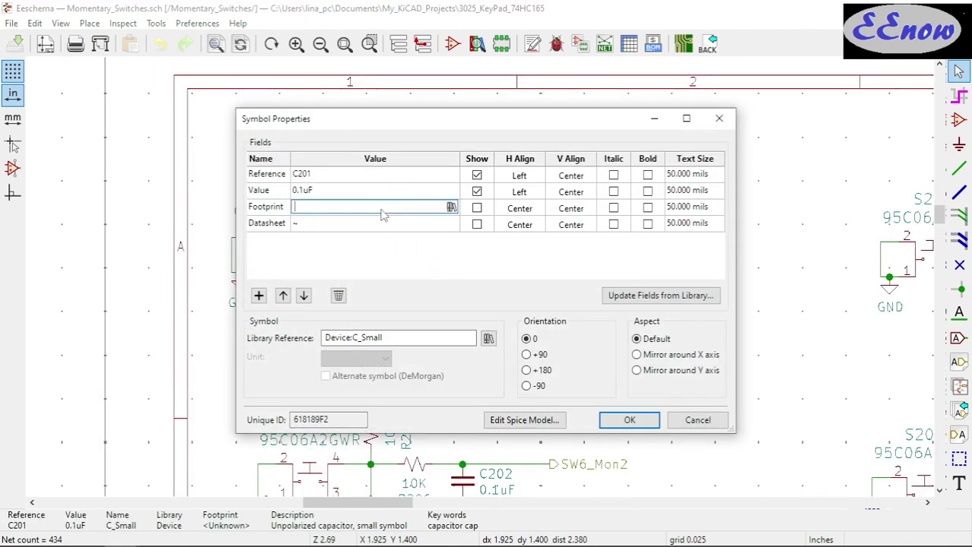
pyautogui.click(451, 208)
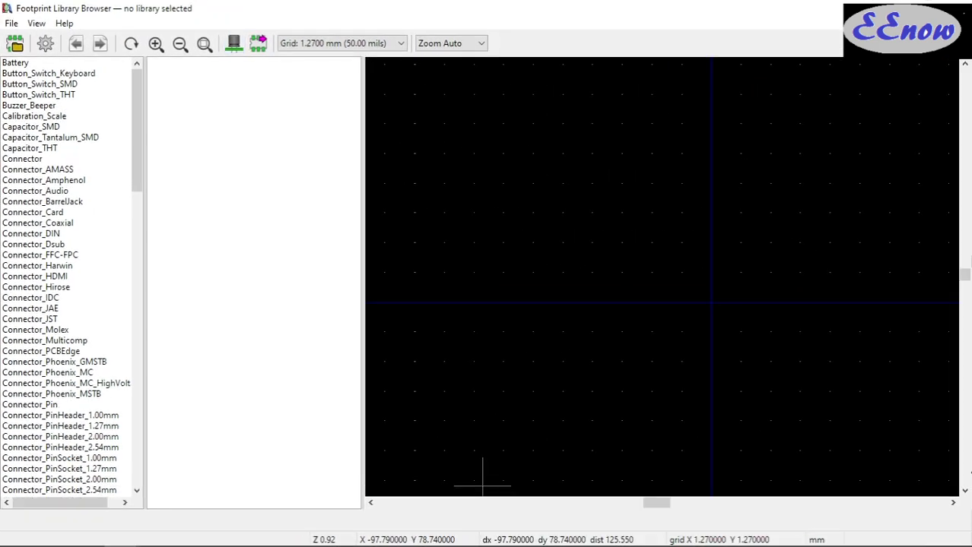
# - Insert C_0805_2012Metric_Pad1.18x1.45mm_HandSolder from Capacitor_SMD as C201's footprint
pyautogui.click(49, 128)
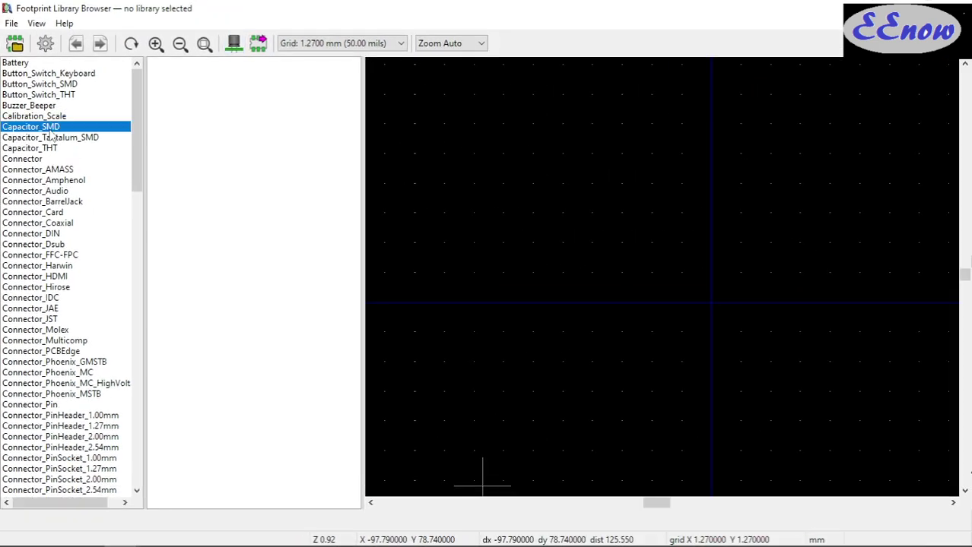
pyautogui.scroll(-4, 180, 318)
pyautogui.scroll(-9, 181, 318)
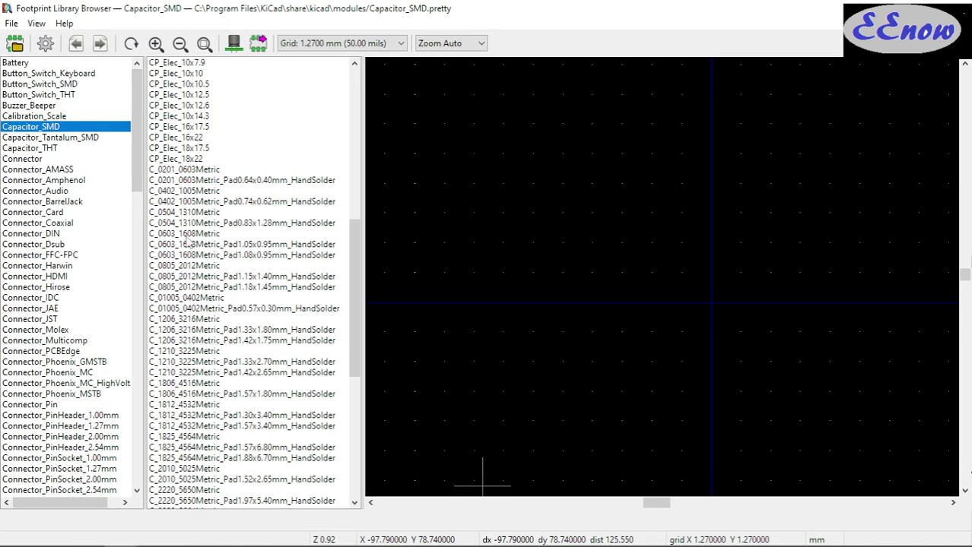
pyautogui.click(200, 278)
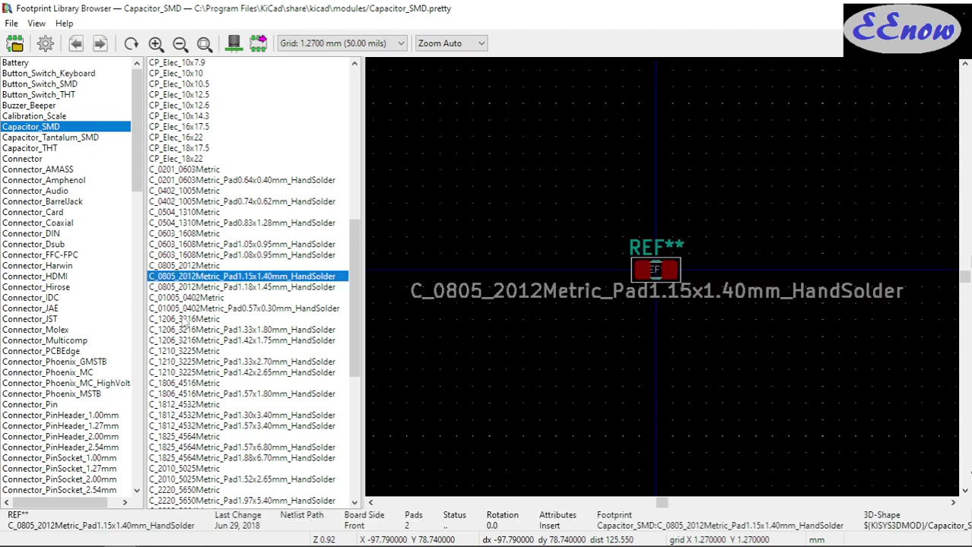
pyautogui.click(213, 290)
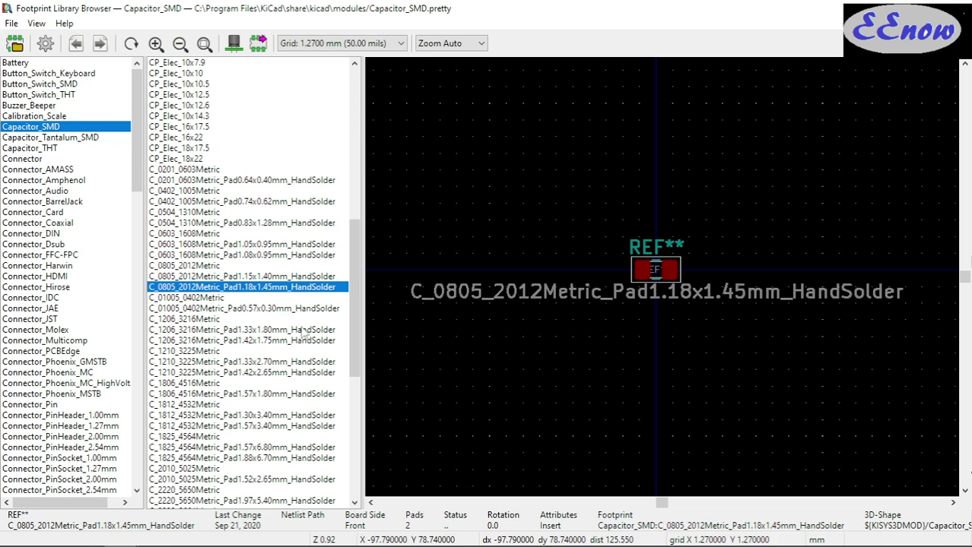
pyautogui.doubleClick(310, 291)
# - Confirm C201's footprint and give C202 the same 0805 hand-solder footprint
pyautogui.click(620, 423)
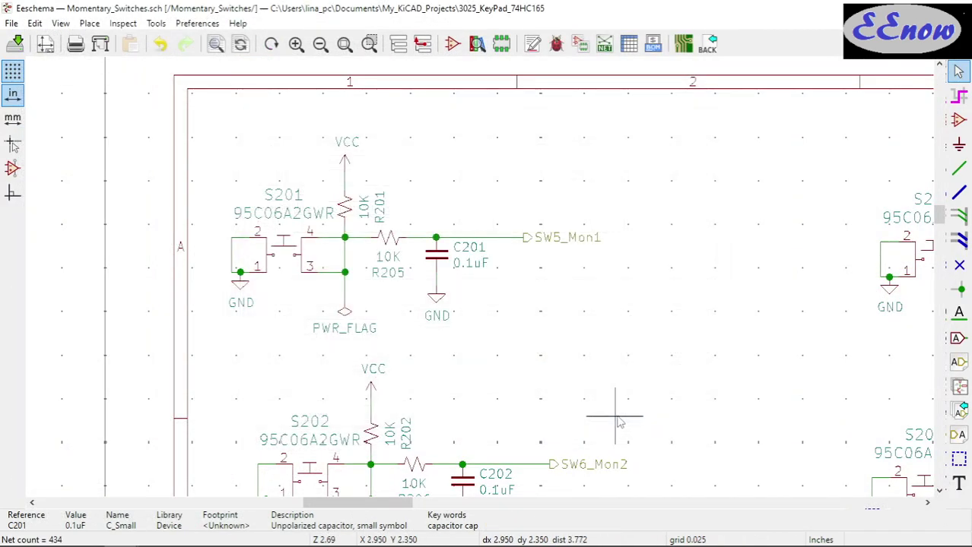
pyautogui.scroll(-1, 521, 343)
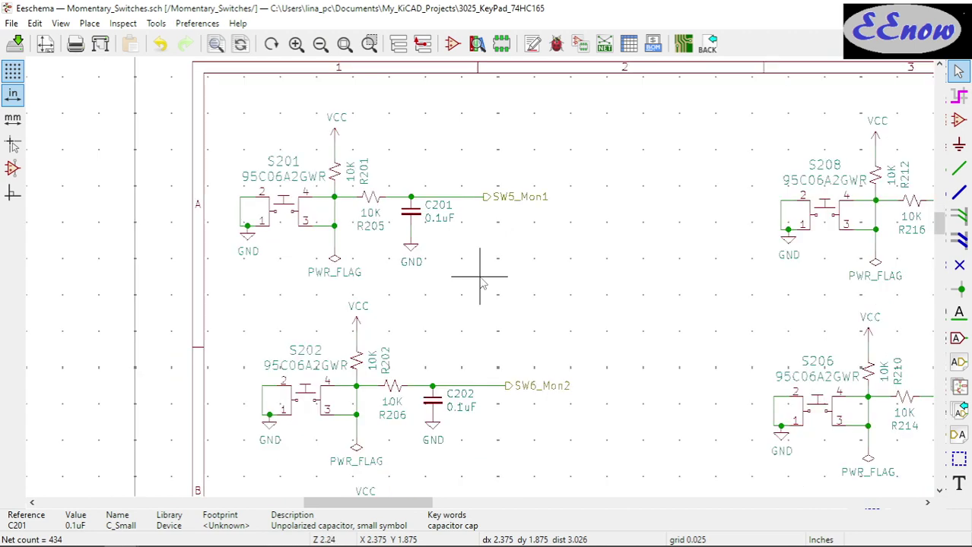
pyautogui.scroll(-1, 480, 281)
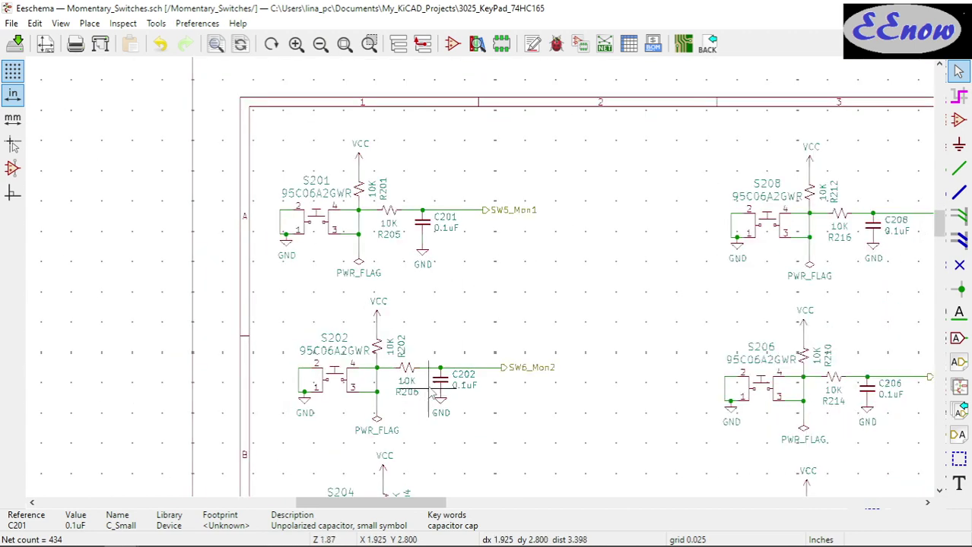
pyautogui.scroll(-1, 441, 376)
pyautogui.doubleClick(489, 274)
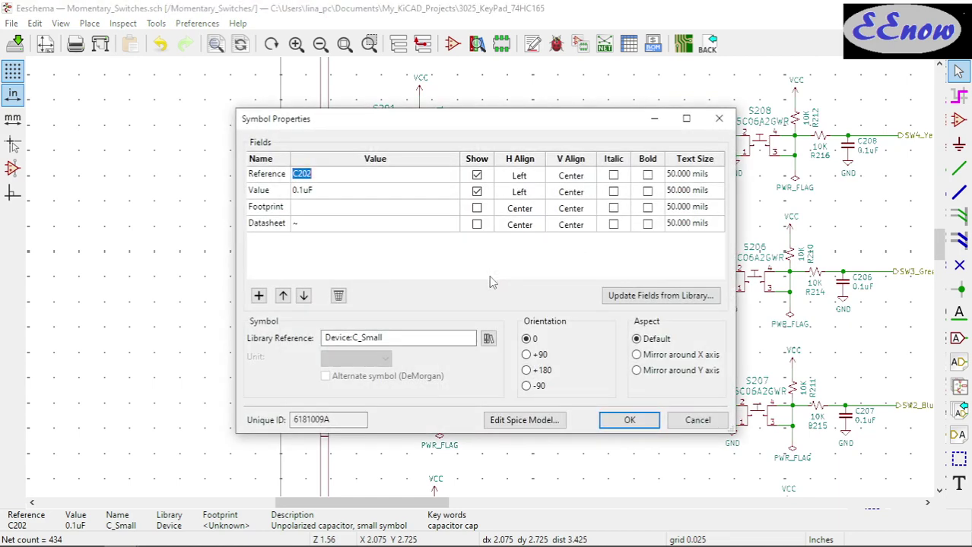
pyautogui.click(366, 210)
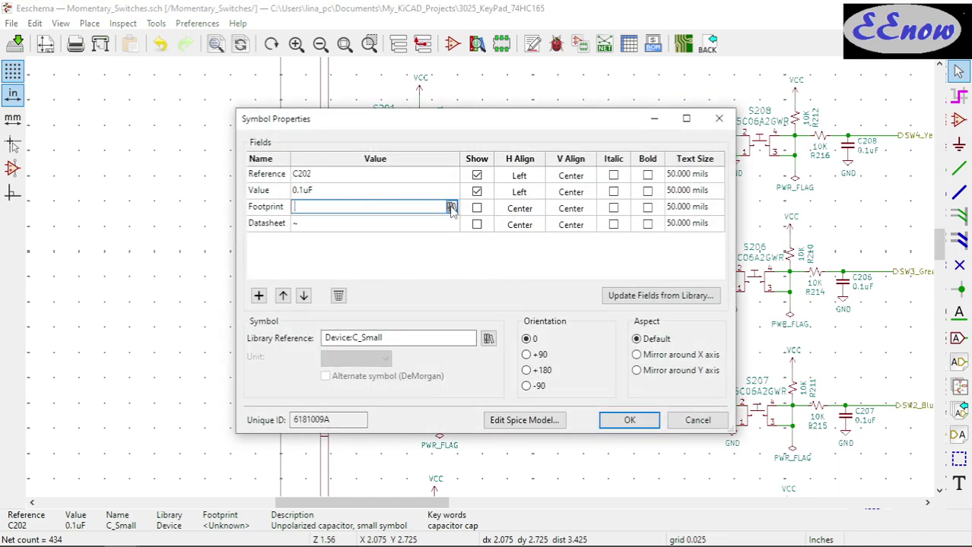
pyautogui.click(451, 208)
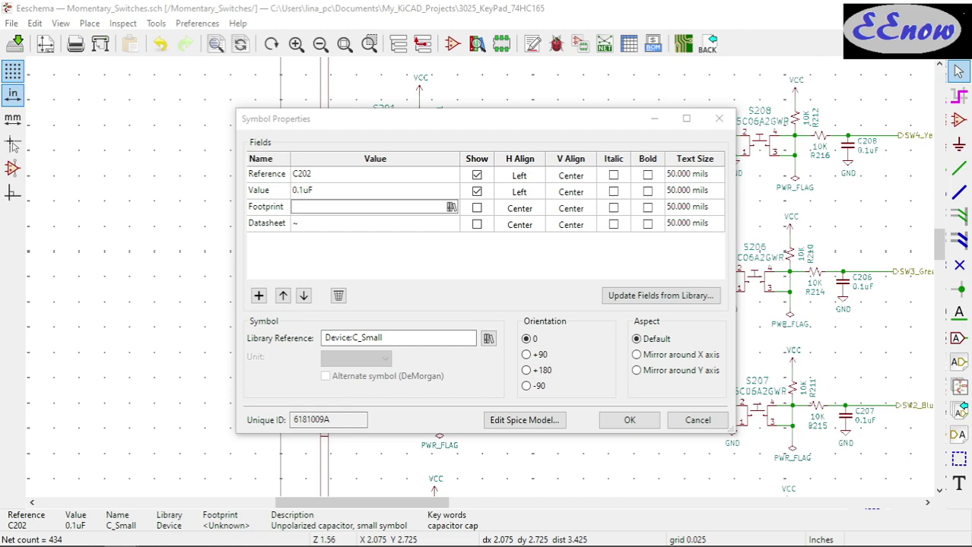
pyautogui.click(628, 420)
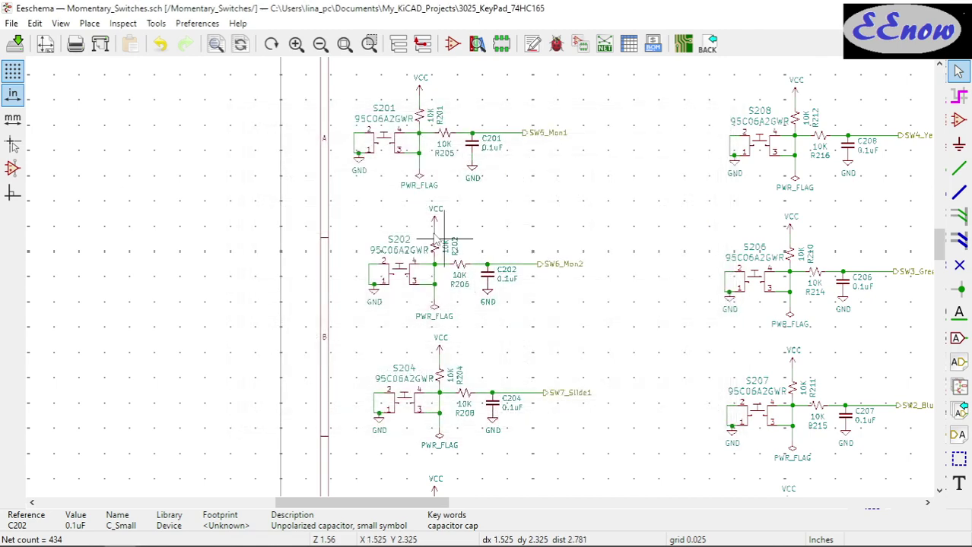
# - Give capacitor C204 the 0805 hand-solder footprint
pyautogui.doubleClick(493, 403)
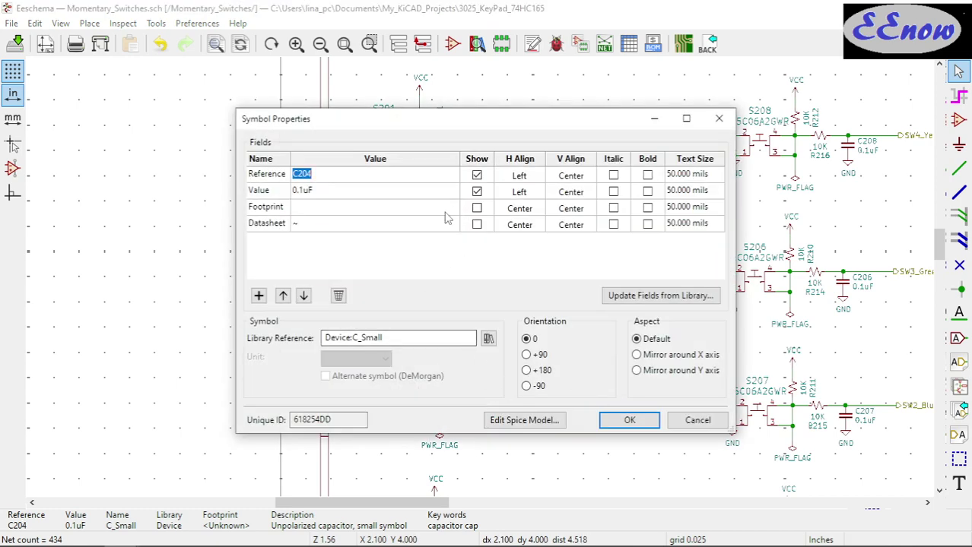
pyautogui.click(447, 207)
pyautogui.click(451, 207)
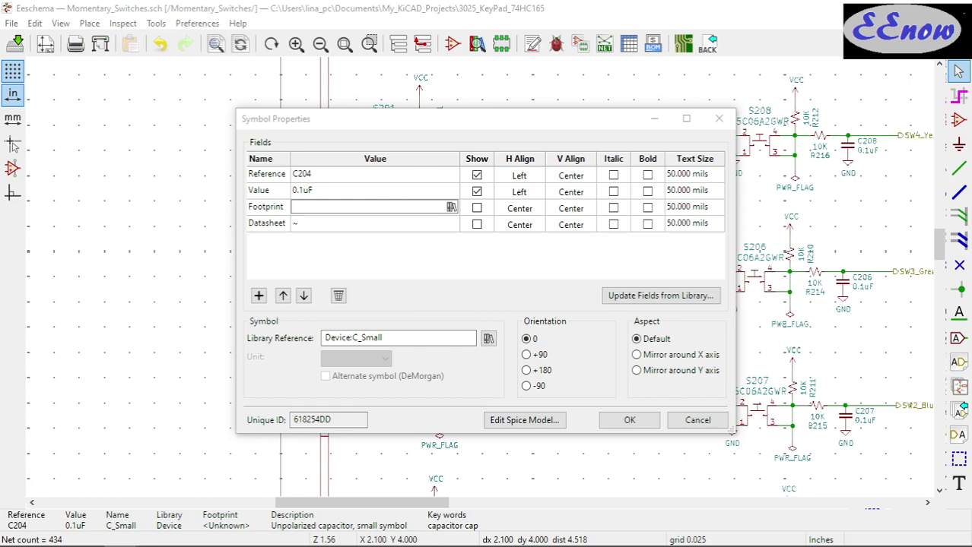
pyautogui.click(629, 427)
pyautogui.scroll(-1, 479, 407)
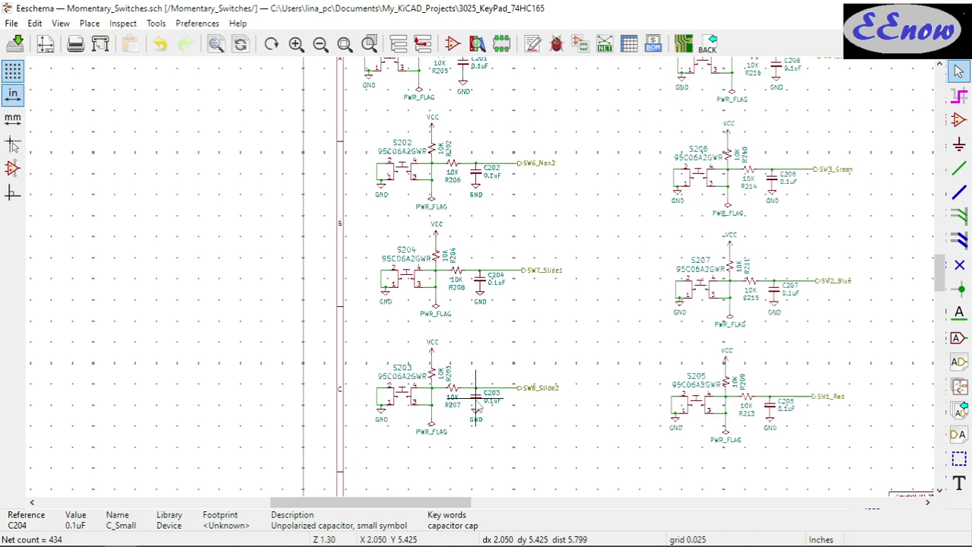
pyautogui.scroll(1, 479, 406)
# - Assign the 0805 hand-solder footprint to capacitors C203 and C205
pyautogui.doubleClick(449, 280)
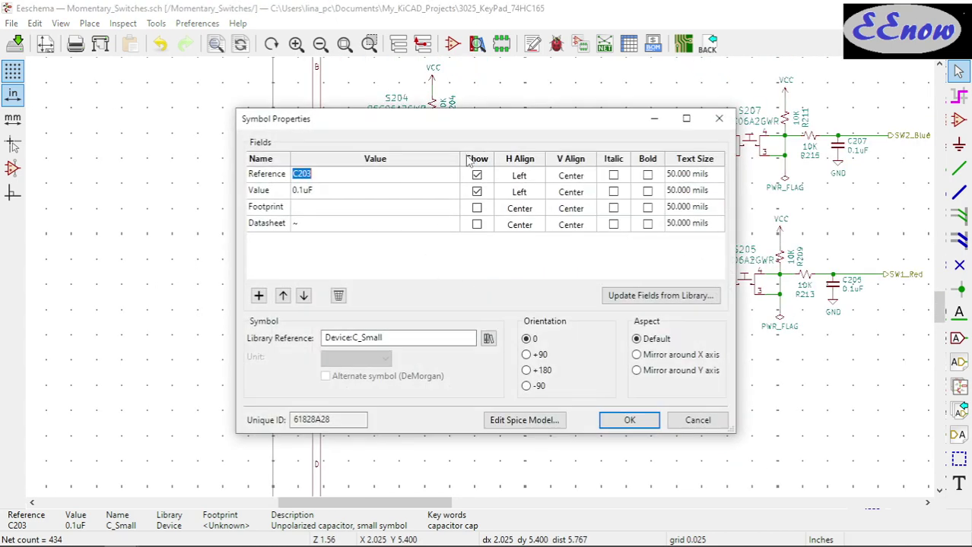
pyautogui.click(424, 209)
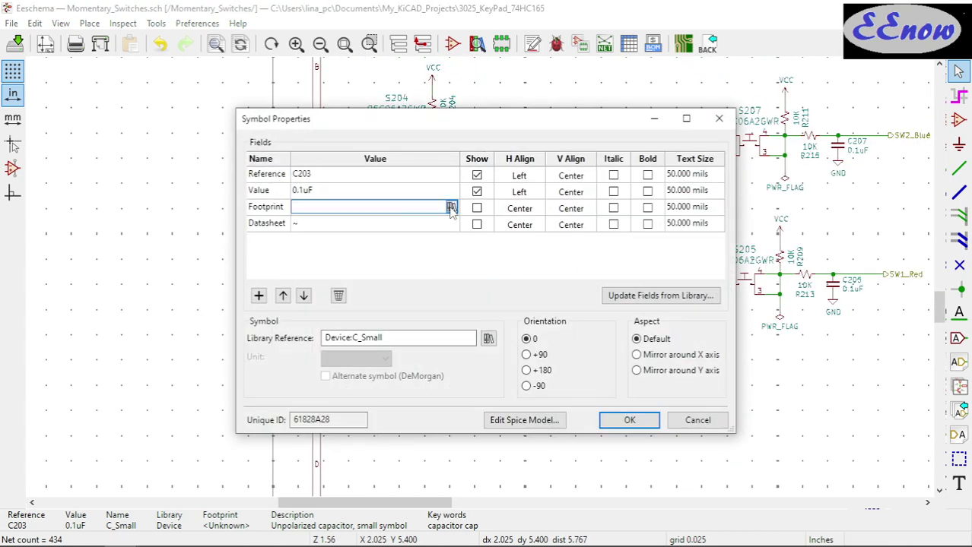
pyautogui.click(451, 208)
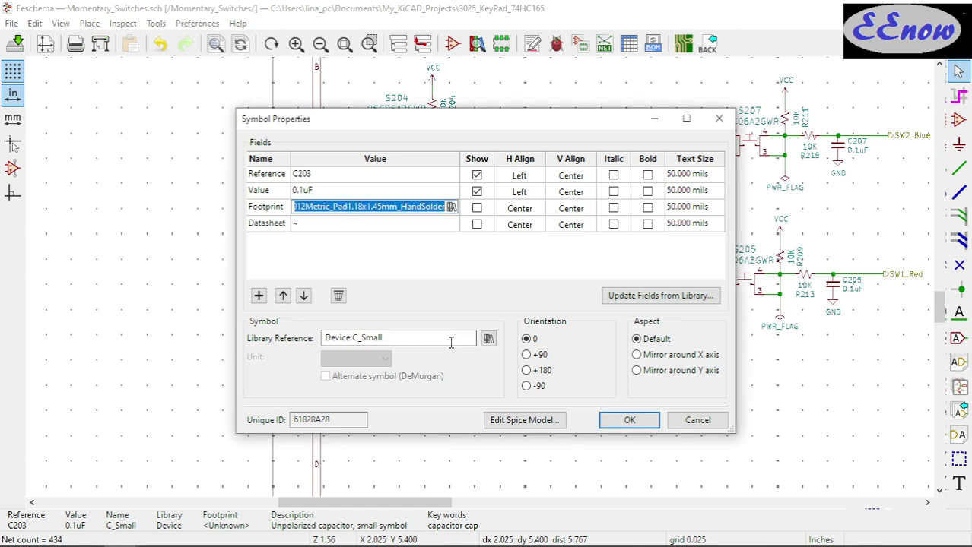
pyautogui.click(631, 424)
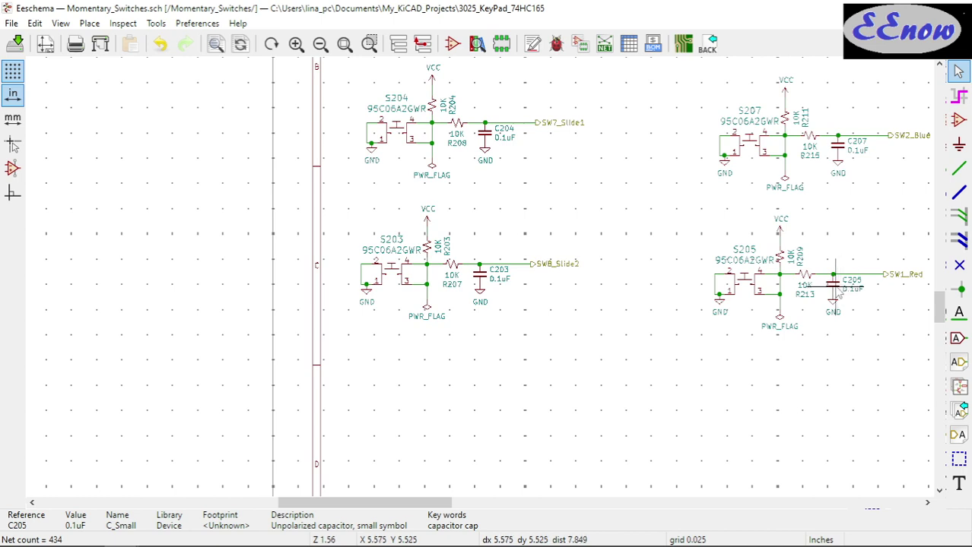
pyautogui.doubleClick(835, 293)
pyautogui.click(380, 210)
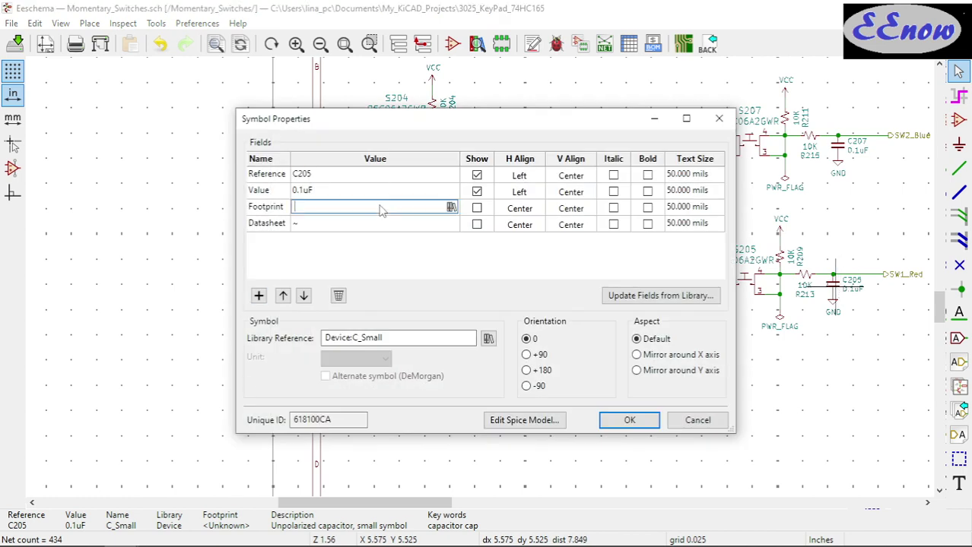
pyautogui.click(451, 208)
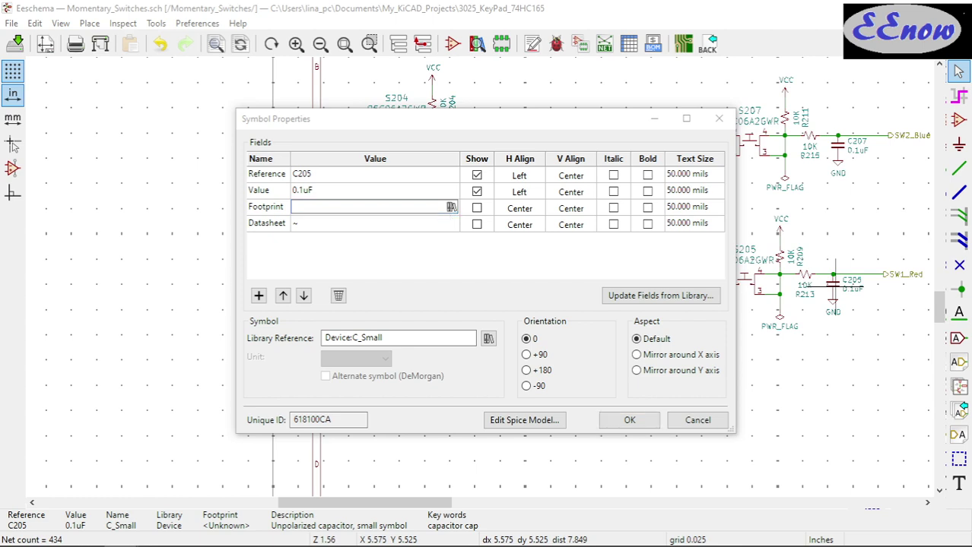
pyautogui.click(629, 420)
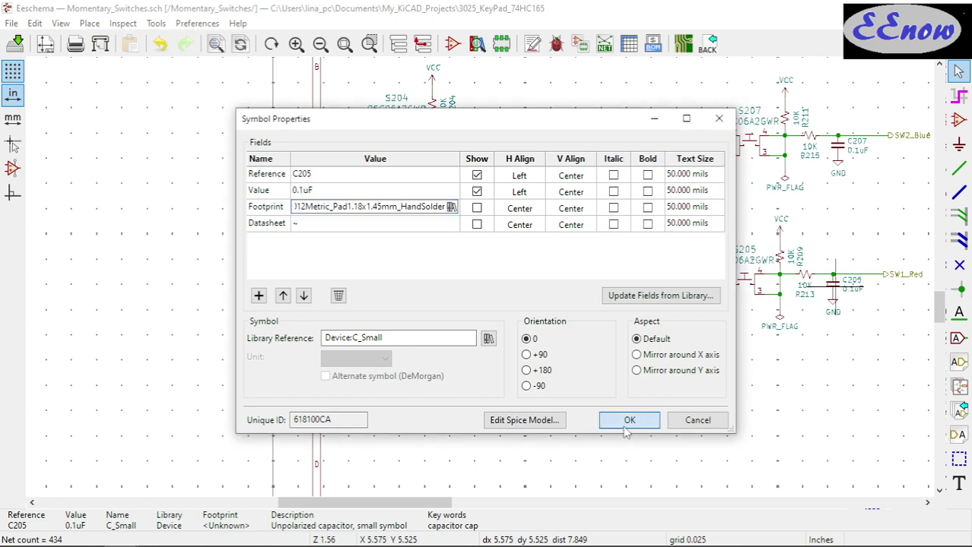
# - Assign the 0805 hand-solder footprint to capacitor C207
pyautogui.doubleClick(844, 152)
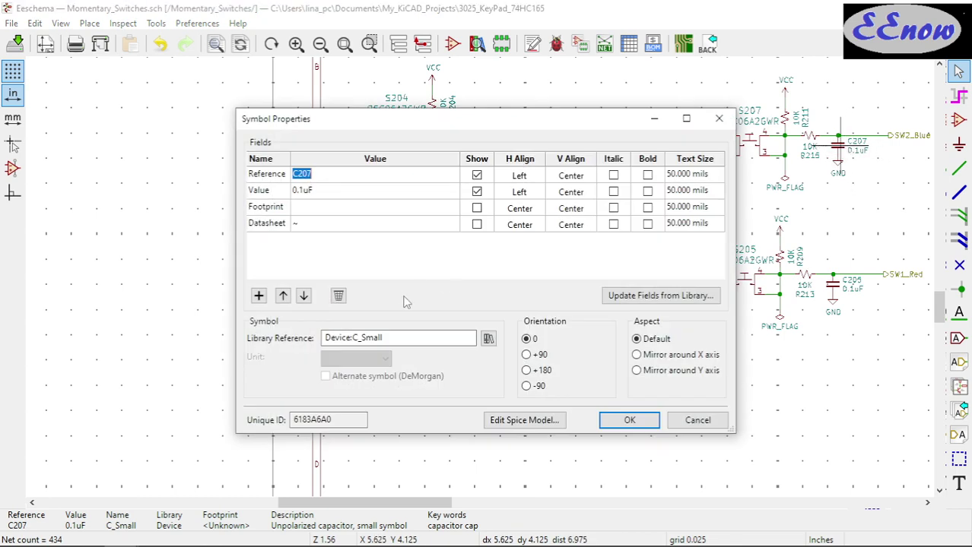
pyautogui.click(448, 209)
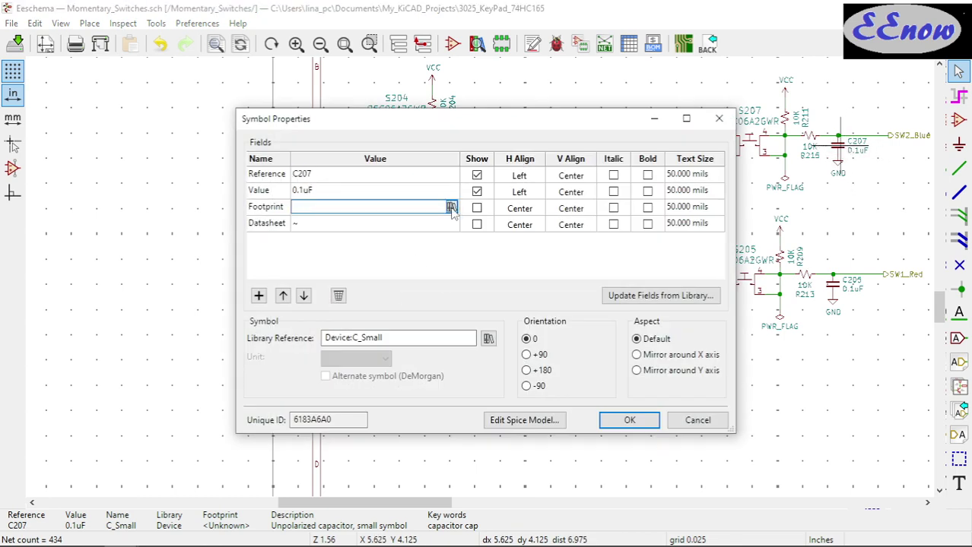
pyautogui.click(451, 208)
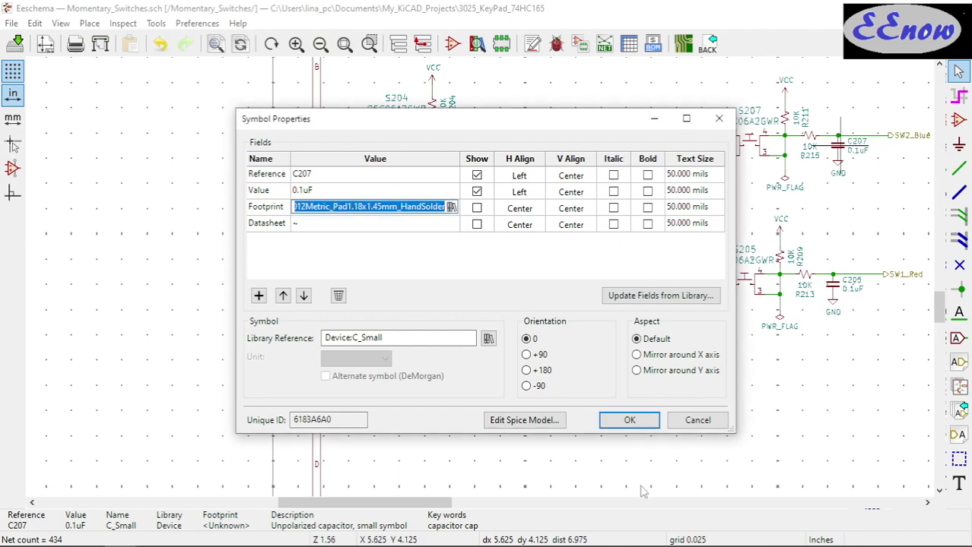
pyautogui.click(629, 421)
pyautogui.scroll(-1, 890, 93)
pyautogui.scroll(-3, 486, 274)
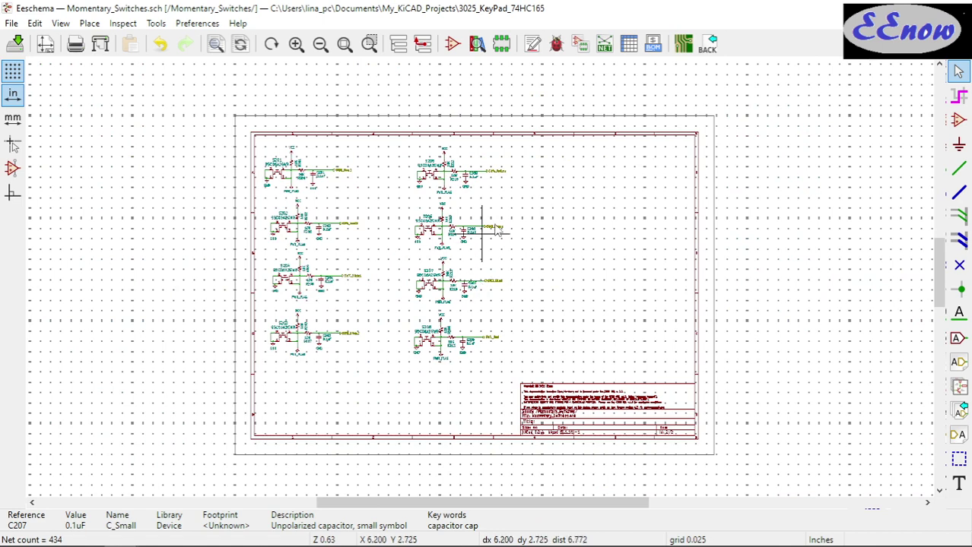
pyautogui.scroll(4, 498, 258)
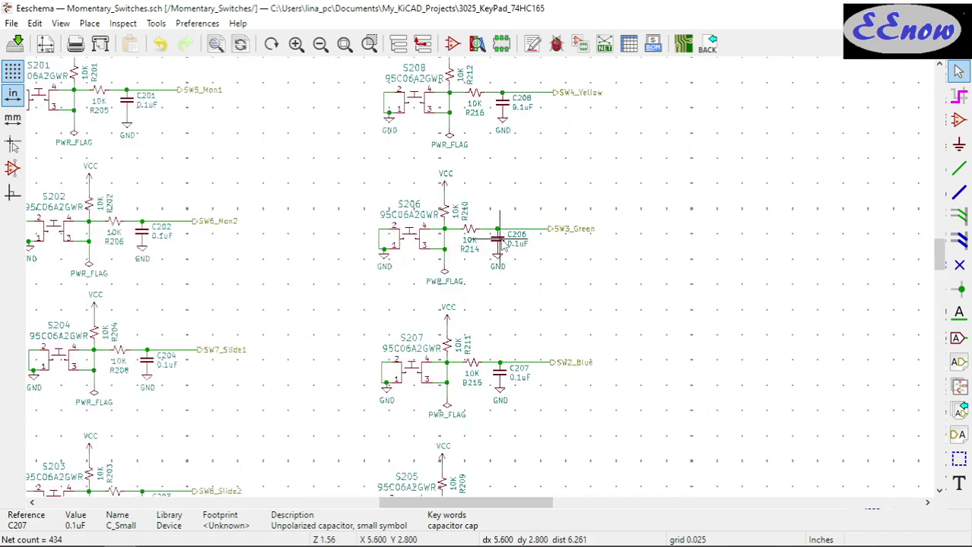
# - Assign the 0805 hand-solder footprint to capacitors C206 and C208
pyautogui.doubleClick(502, 242)
pyautogui.click(354, 210)
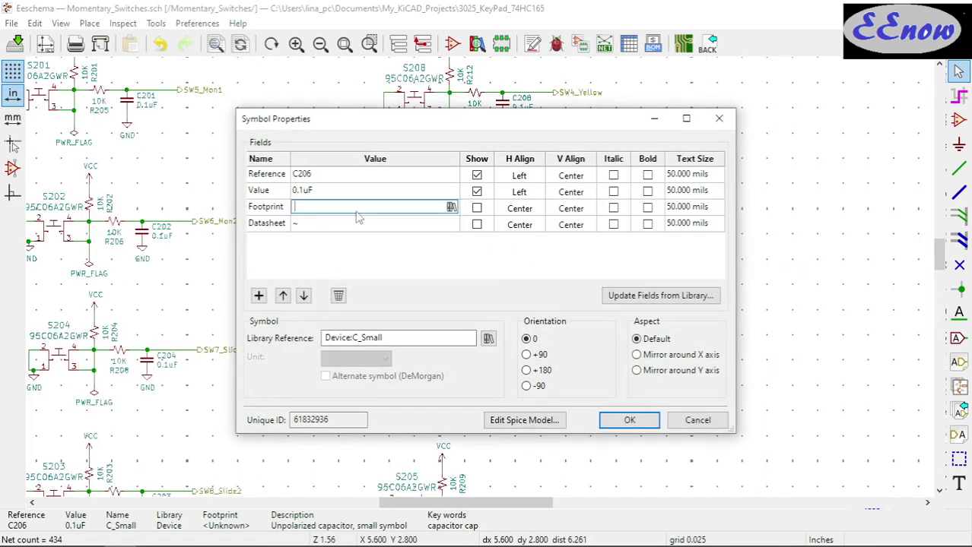
pyautogui.click(452, 208)
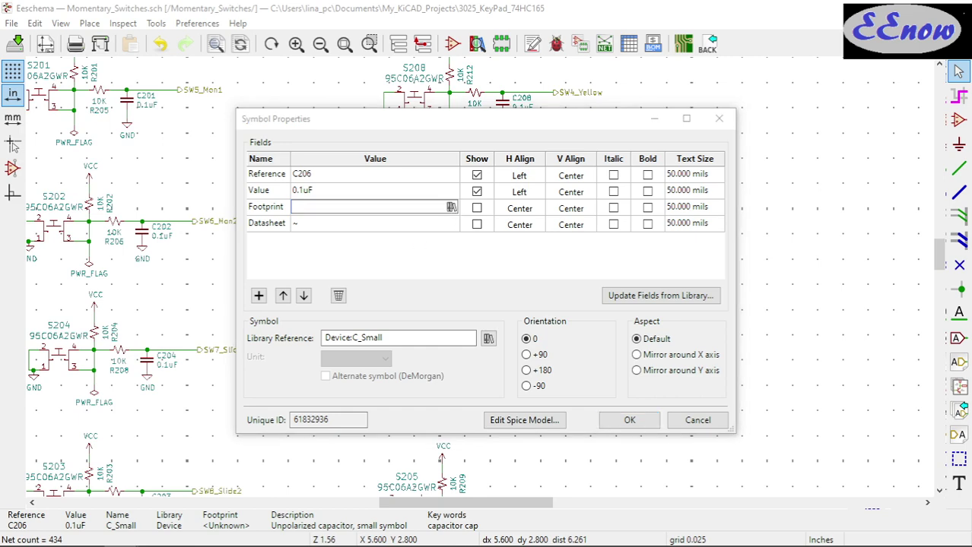
pyautogui.click(625, 420)
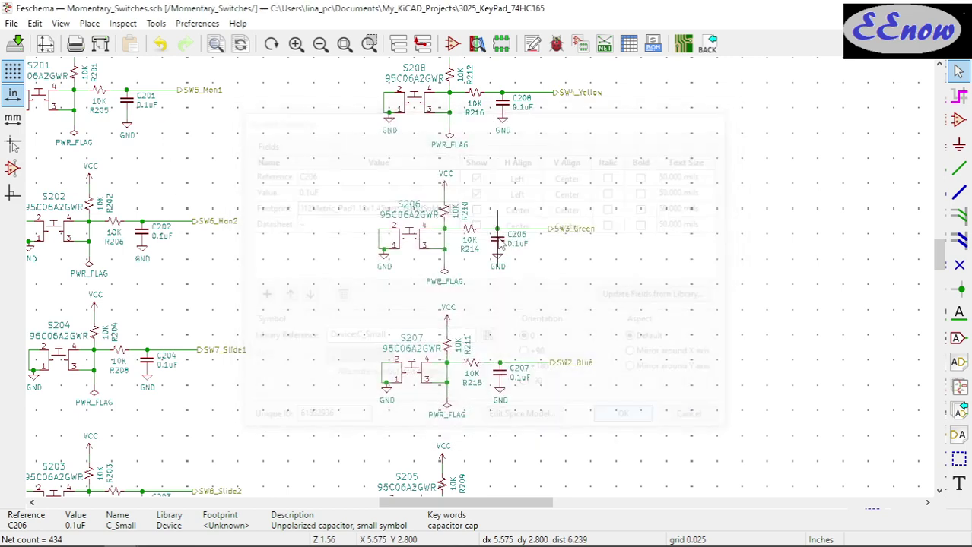
pyautogui.click(502, 104)
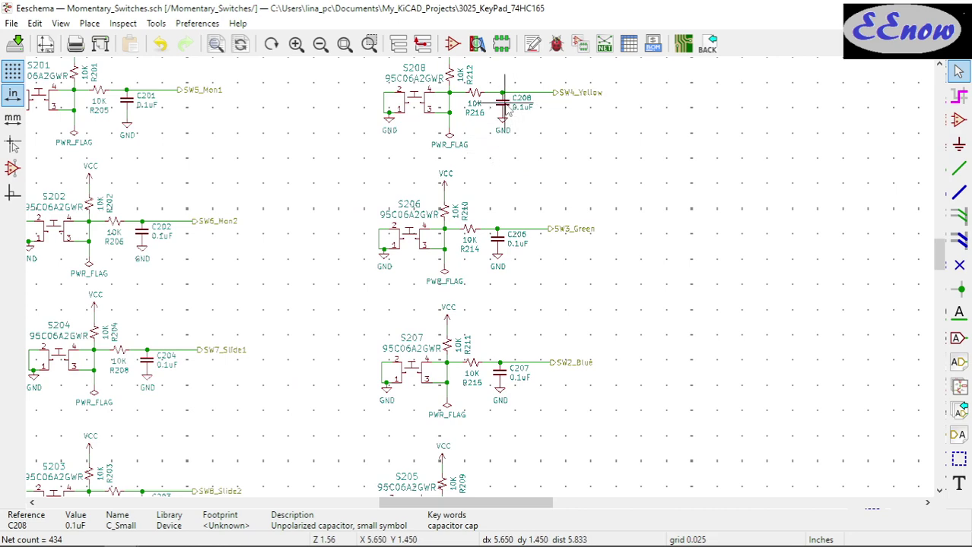
pyautogui.doubleClick(507, 109)
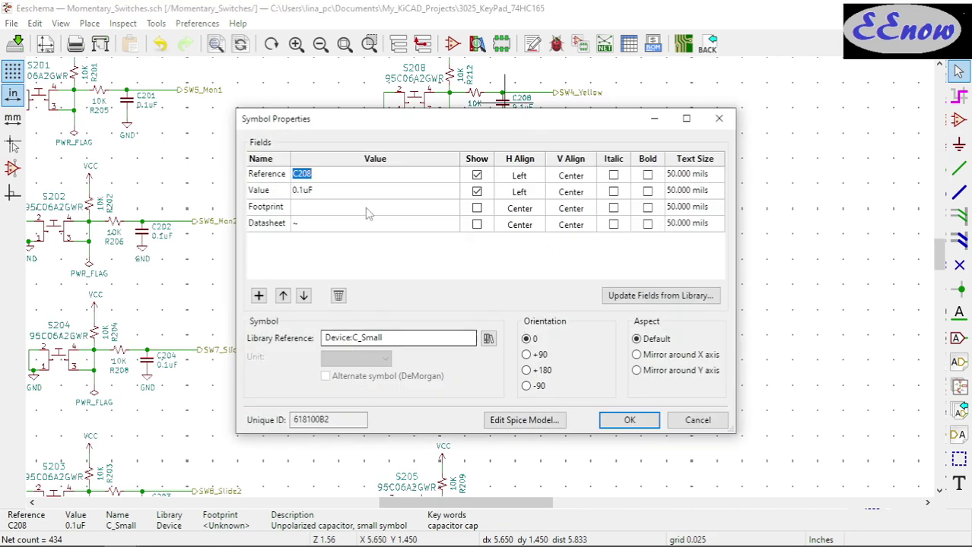
pyautogui.click(369, 209)
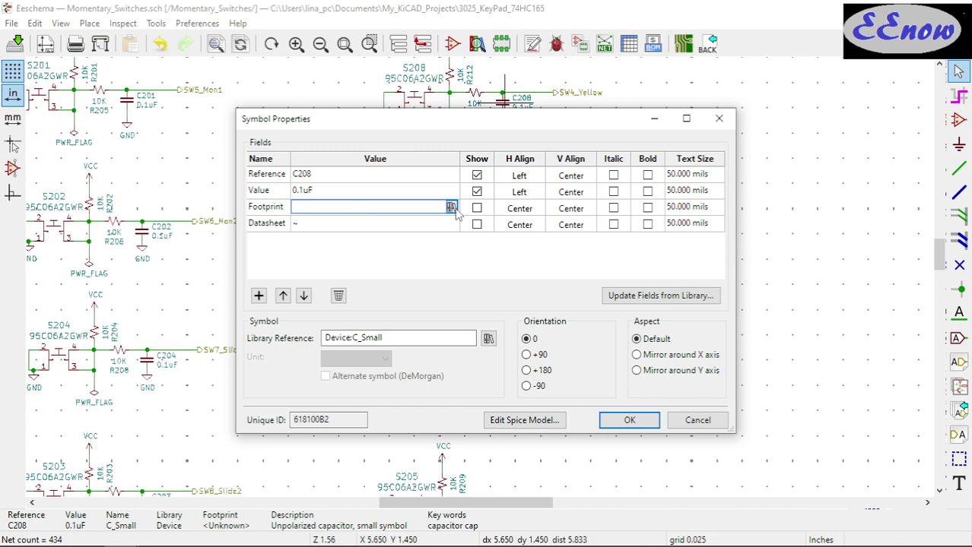
pyautogui.click(452, 207)
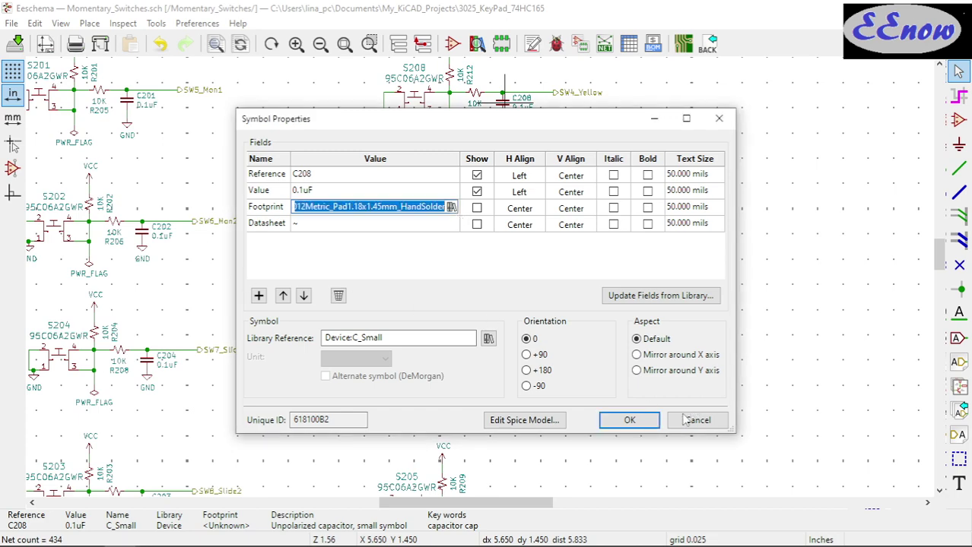
pyautogui.click(630, 421)
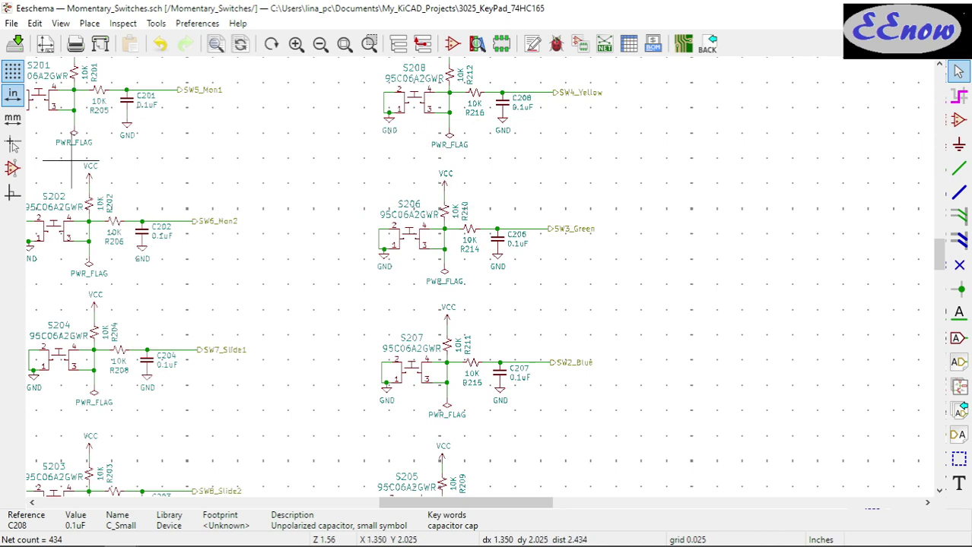
# - Save the schematic, export the Pcbnew netlist, and open the CvPcb footprint assignment tool
pyautogui.click(15, 44)
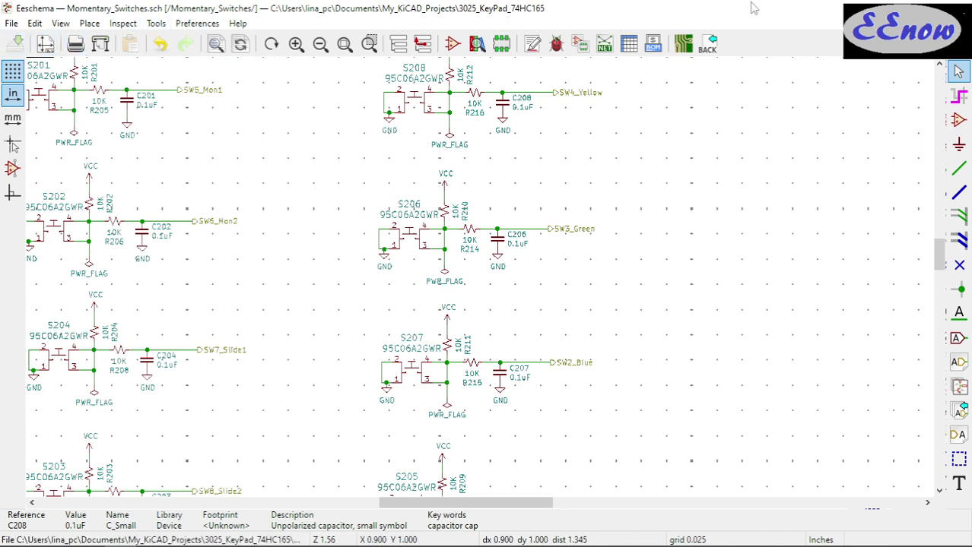
pyautogui.click(604, 44)
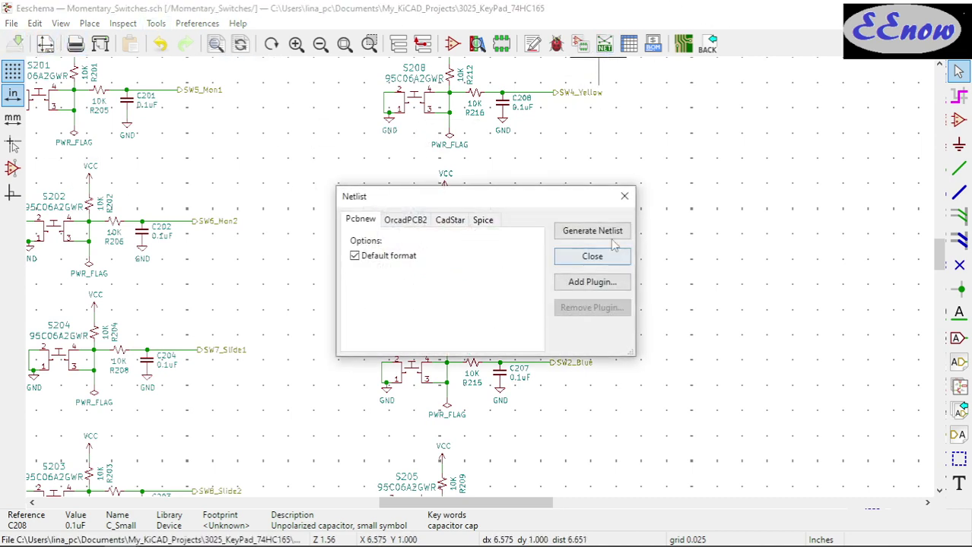
pyautogui.click(597, 232)
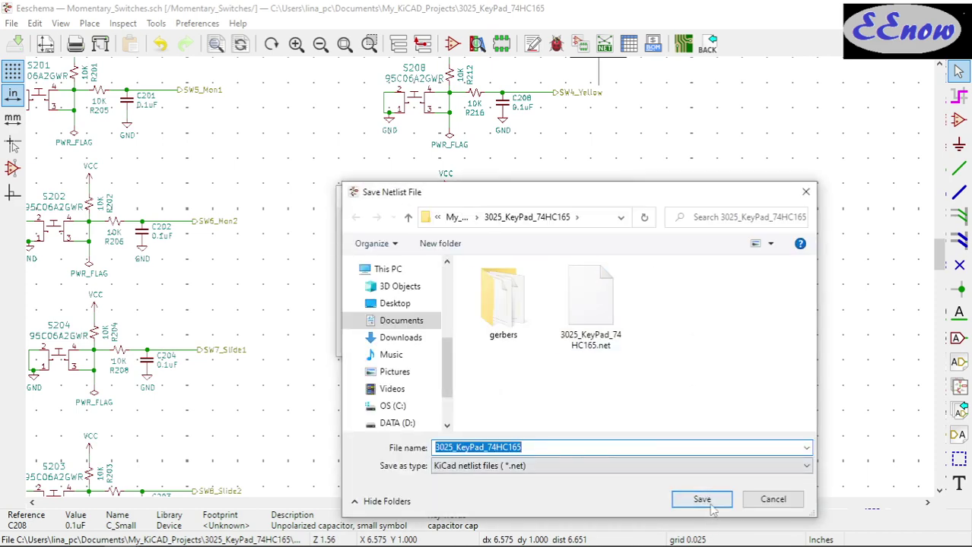
pyautogui.click(711, 505)
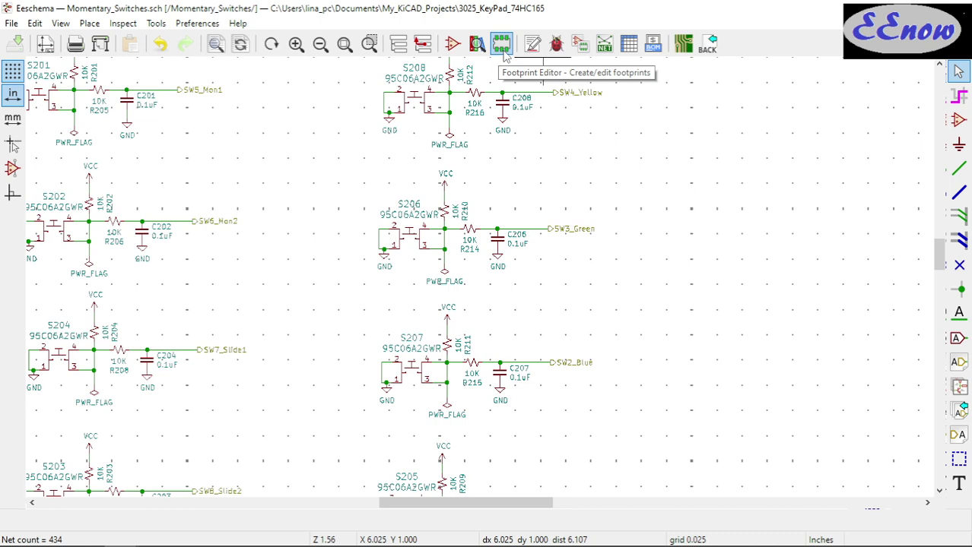
pyautogui.click(501, 45)
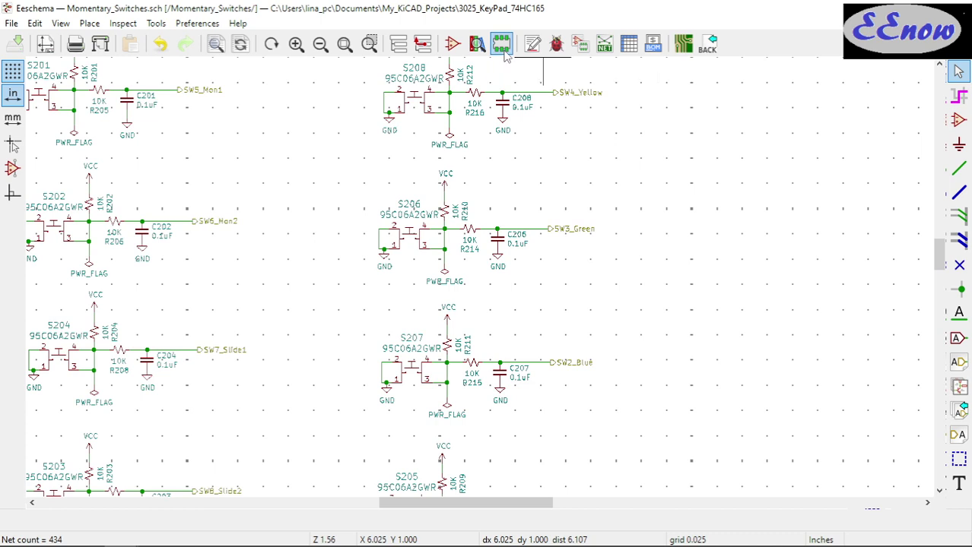
pyautogui.click(585, 45)
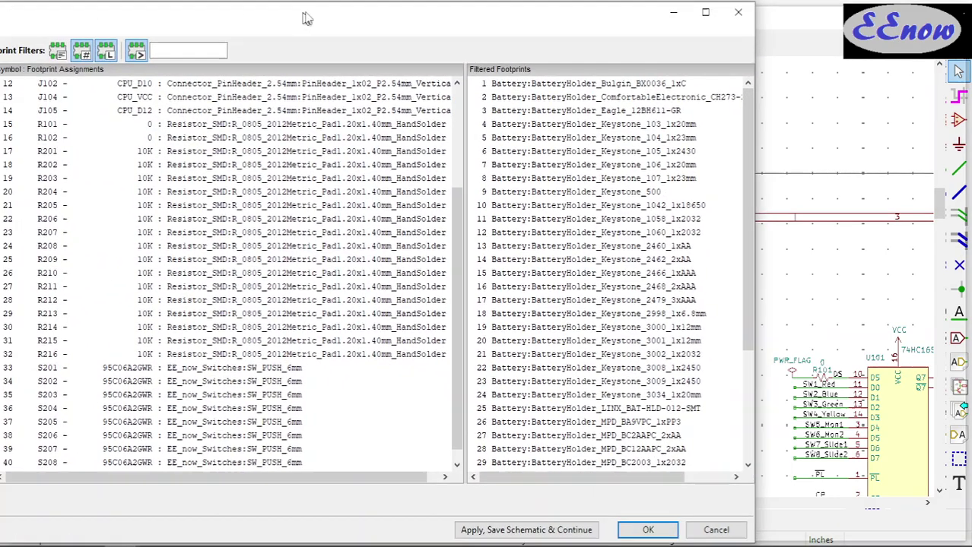
# - Maximize CvPcb, review the C101–U101 footprint assignments, and accept them
pyautogui.moveTo(303, 18); pyautogui.dragTo(345, 51)
pyautogui.click(831, 39)
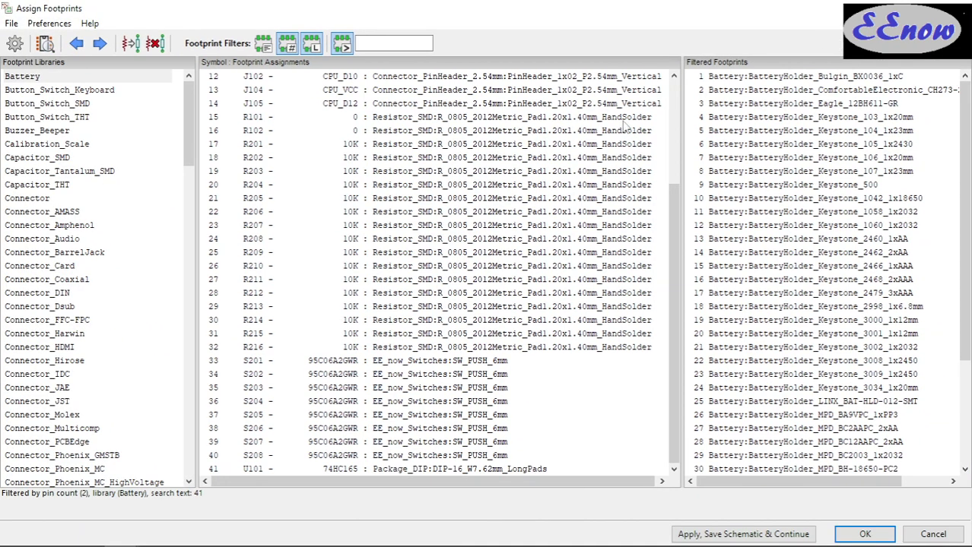
pyautogui.moveTo(672, 242); pyautogui.dragTo(674, 126)
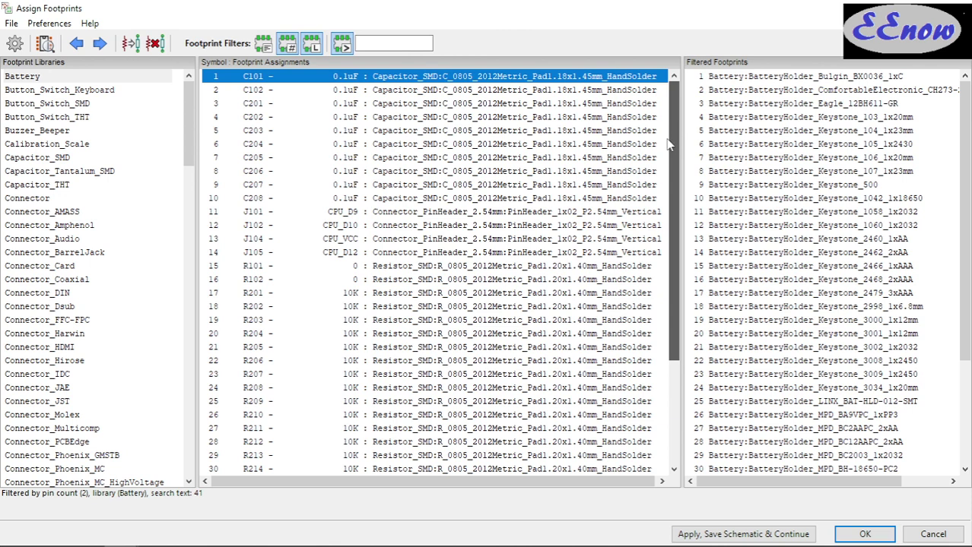
pyautogui.moveTo(668, 144); pyautogui.dragTo(663, 164)
pyautogui.scroll(-1, 658, 182)
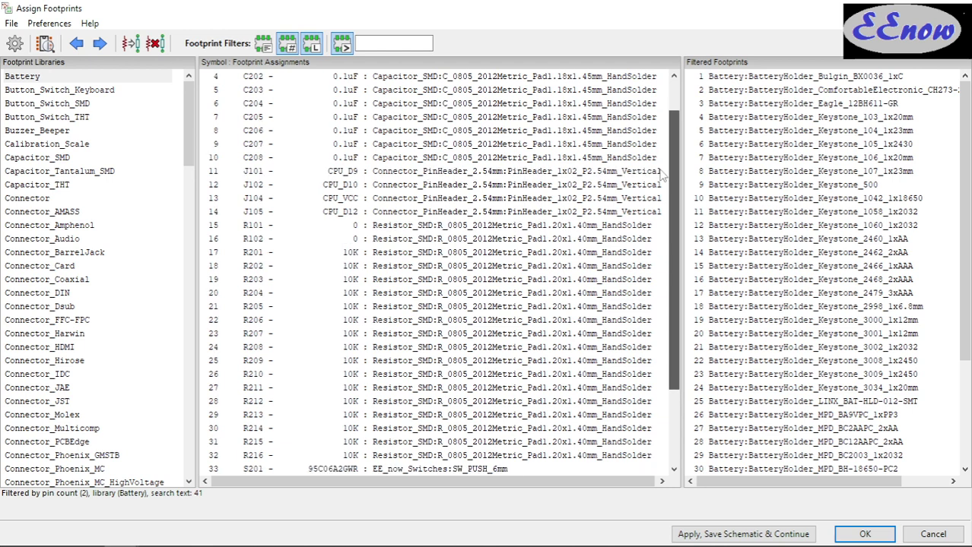
pyautogui.scroll(-2, 639, 228)
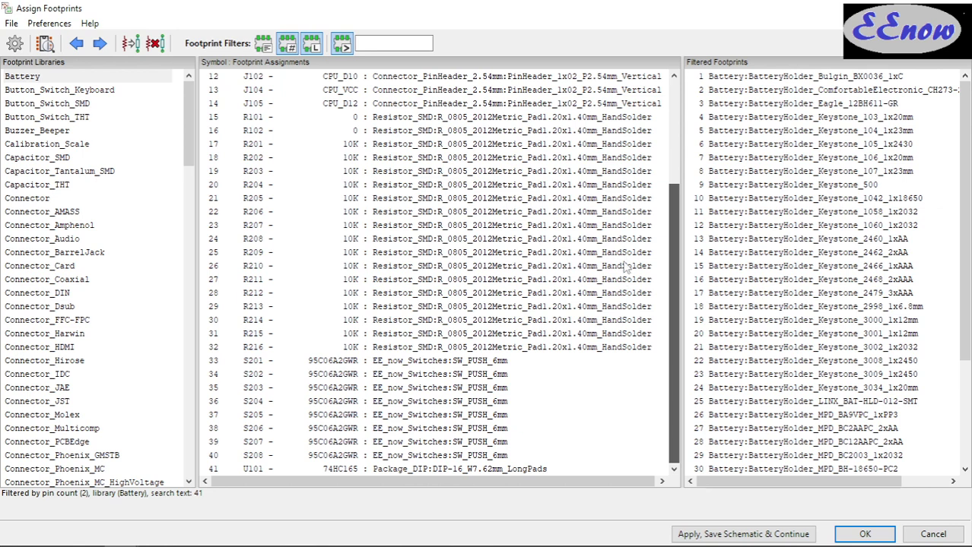
pyautogui.scroll(4, 625, 266)
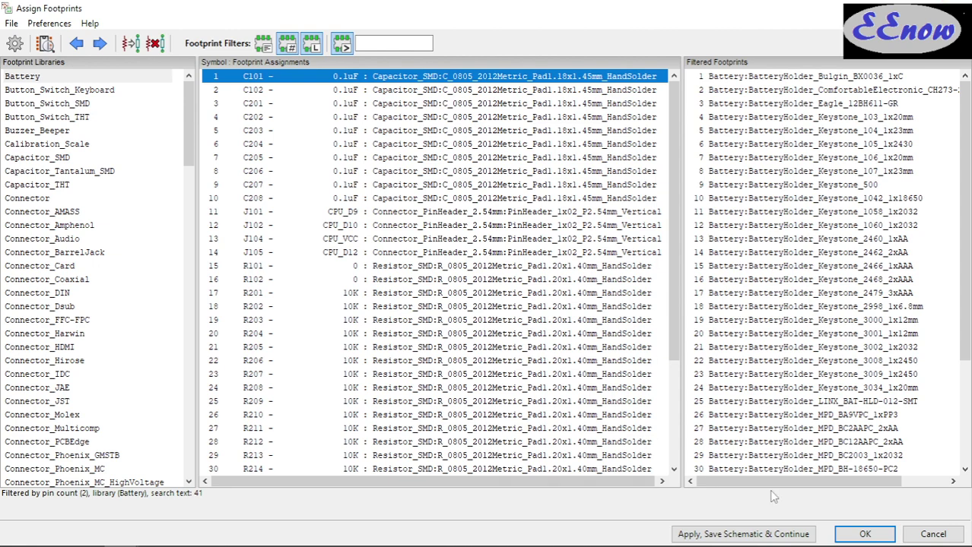
pyautogui.click(874, 532)
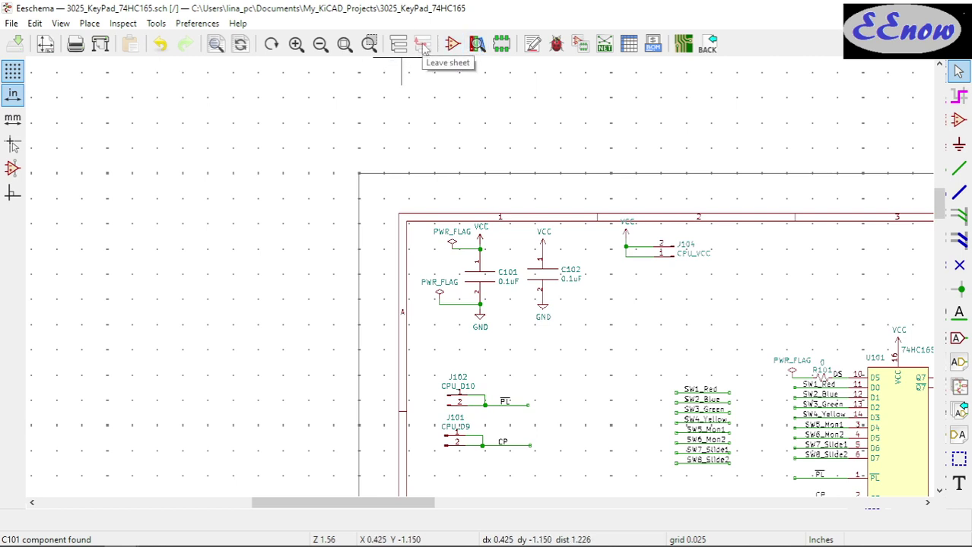
# - Fit the schematic in view and recentre on the Momentary_Switches sheet
pyautogui.scroll(-1, 573, 94)
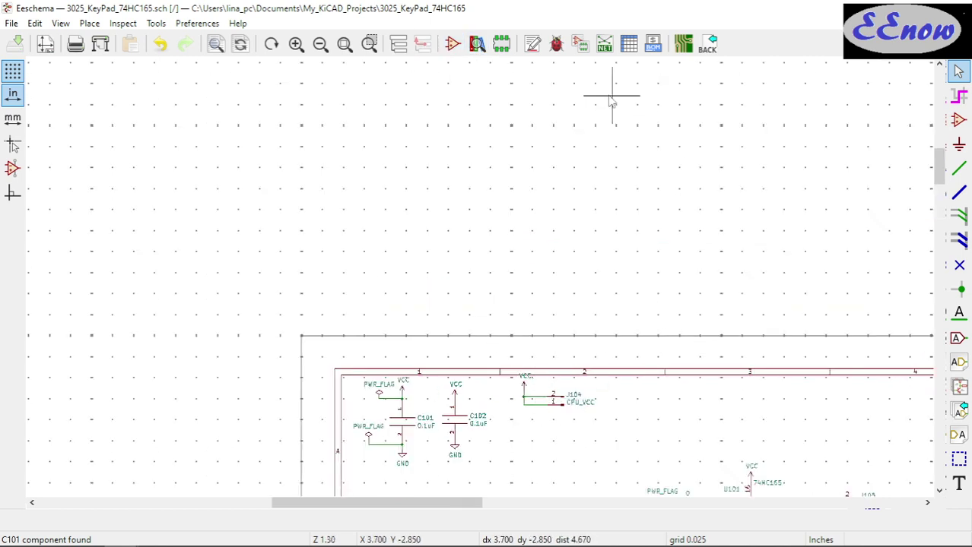
pyautogui.click(344, 45)
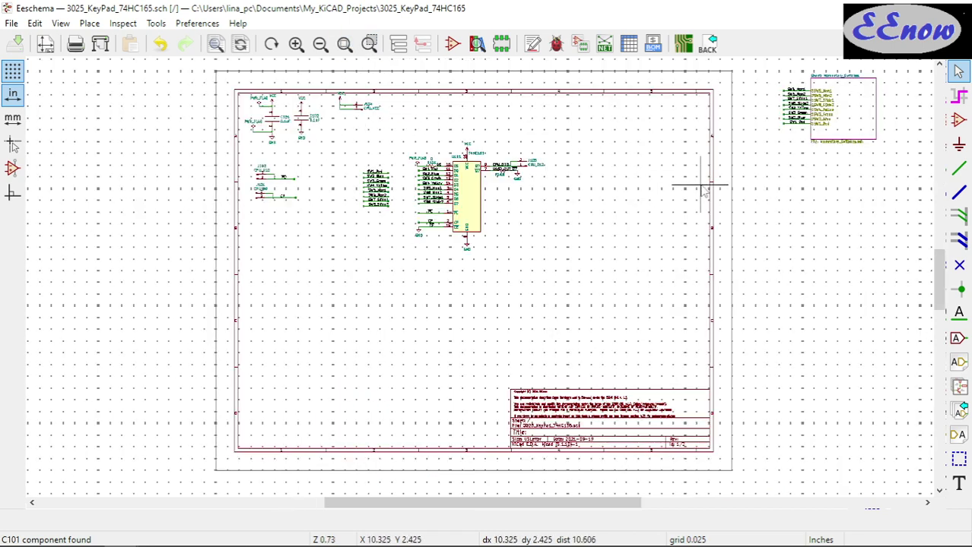
pyautogui.scroll(1, 700, 190)
pyautogui.scroll(1, 477, 275)
pyautogui.scroll(5, 503, 275)
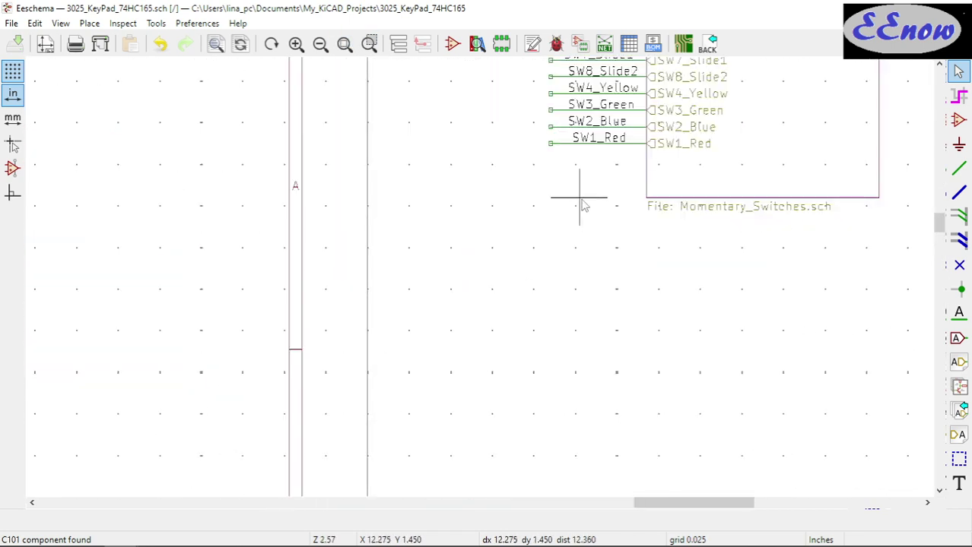
pyautogui.press('F4')
pyautogui.press('F4')
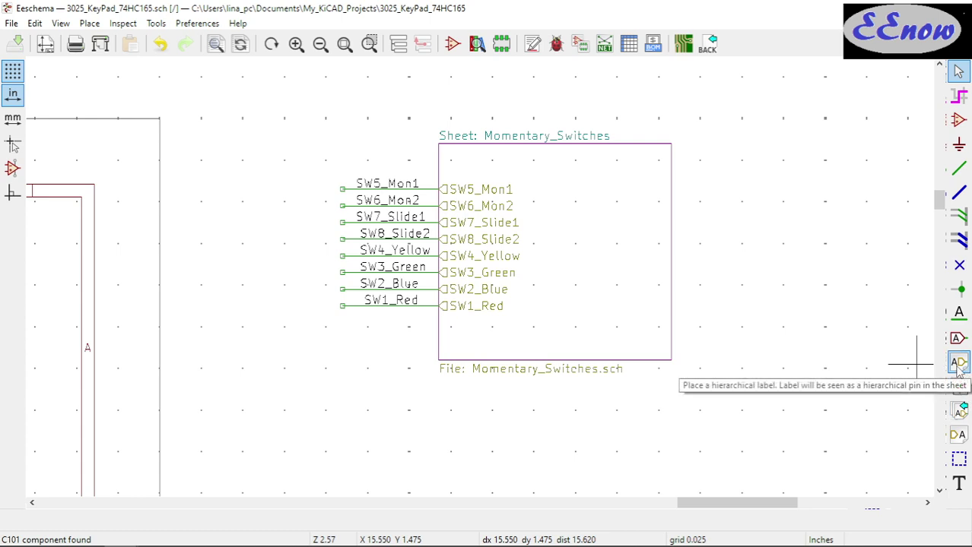
pyautogui.click(958, 366)
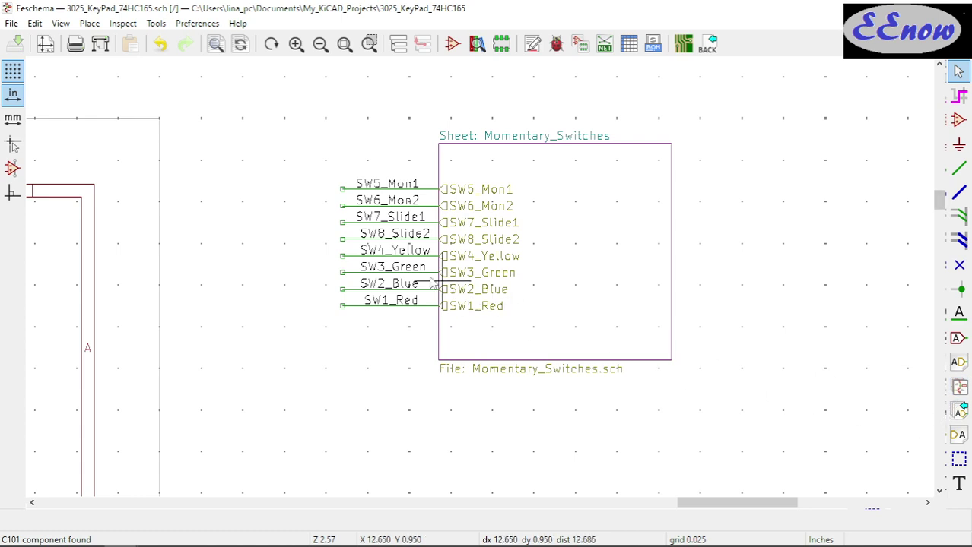
# - Enter the Momentary_Switches sheet and inspect the SW3_Green label without changing it
pyautogui.doubleClick(566, 190)
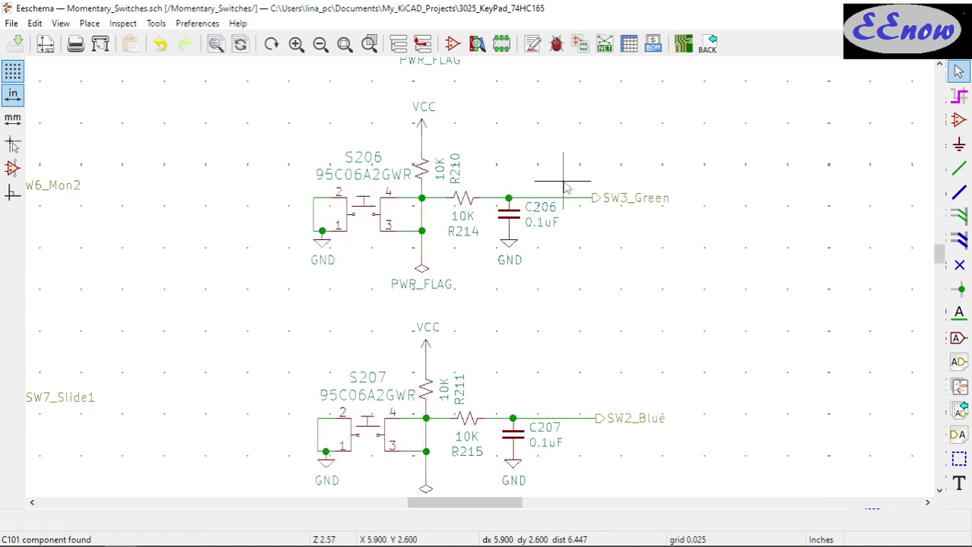
pyautogui.doubleClick(598, 204)
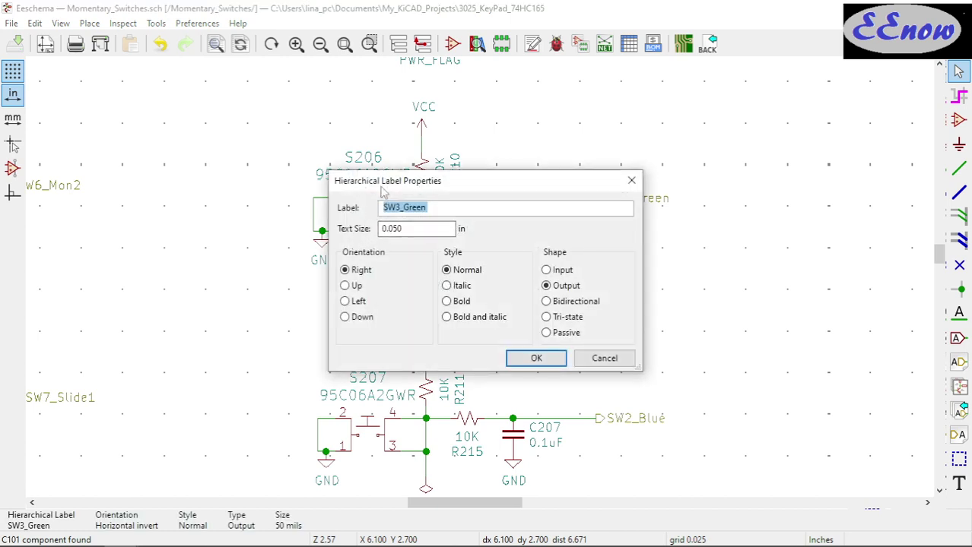
pyautogui.click(605, 358)
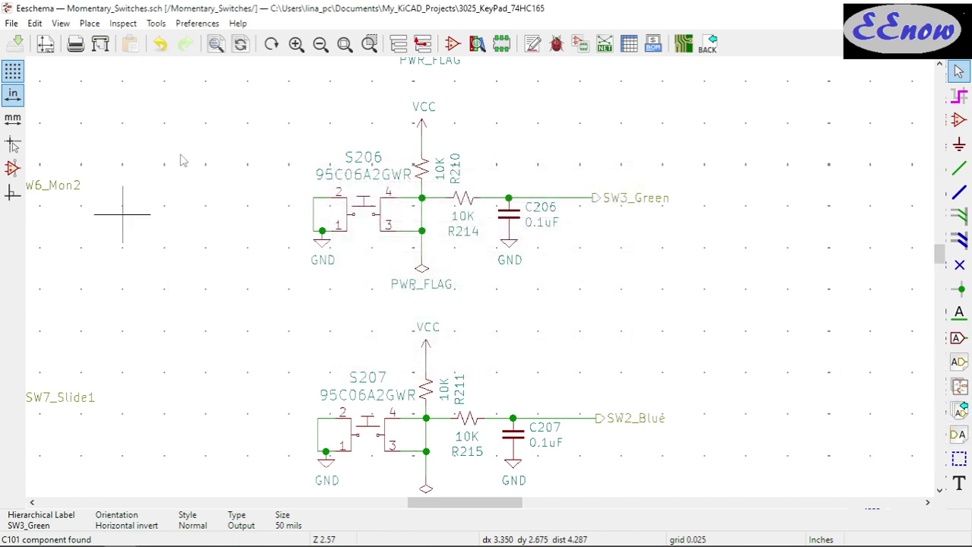
# - Return to the root sheet and zoom to show the whole 74HC165 keypad schematic
pyautogui.click(422, 43)
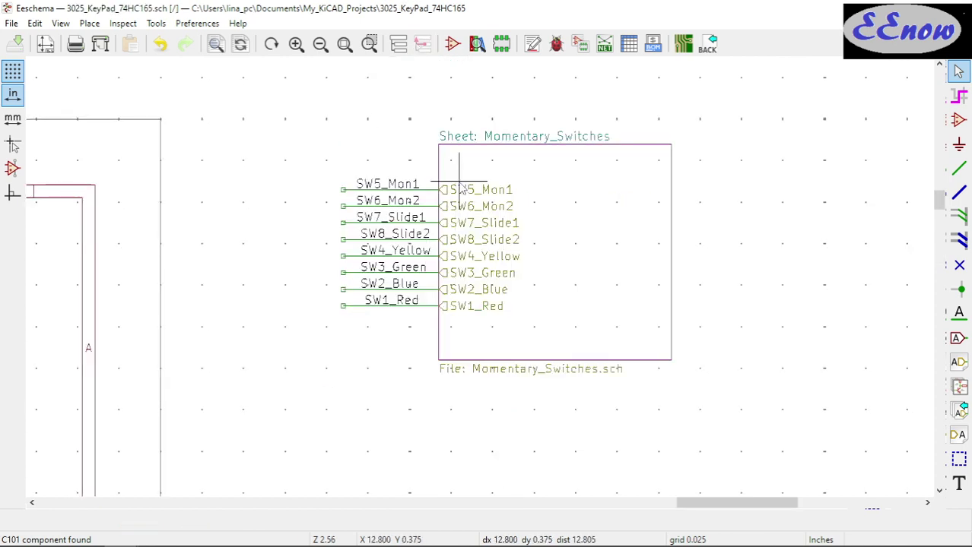
pyautogui.scroll(-1, 320, 365)
pyautogui.scroll(-5, 498, 261)
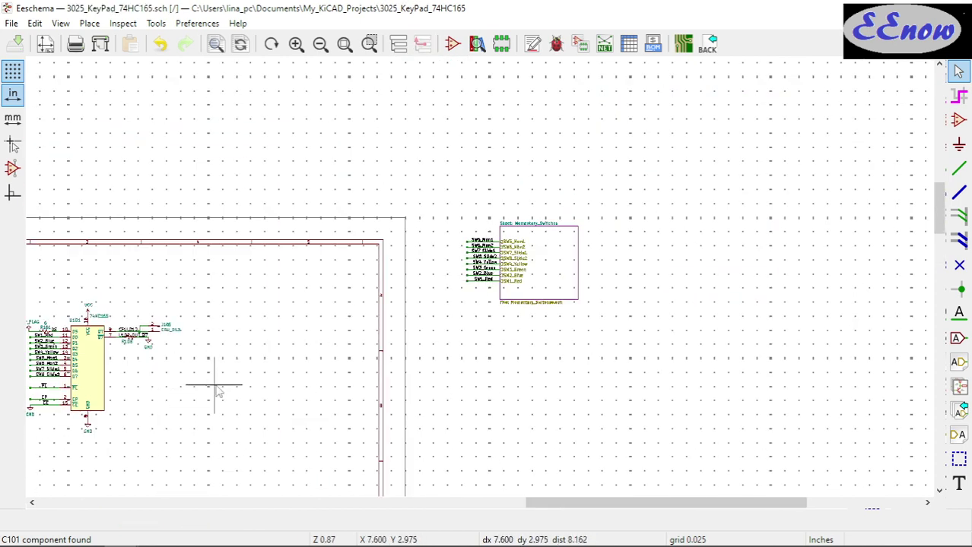
pyautogui.moveTo(215, 386); pyautogui.dragTo(362, 319)
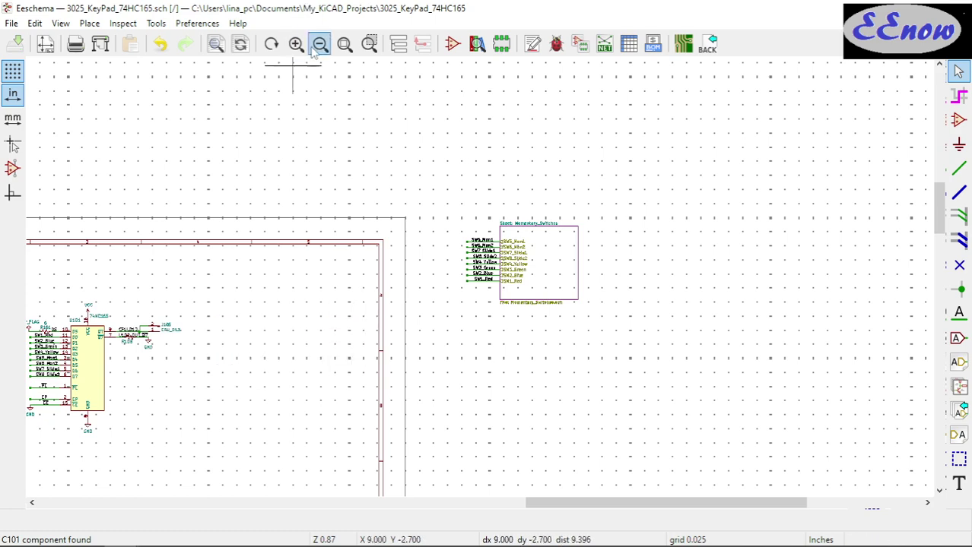
pyautogui.click(345, 44)
pyautogui.scroll(1, 372, 163)
pyautogui.scroll(1, 486, 283)
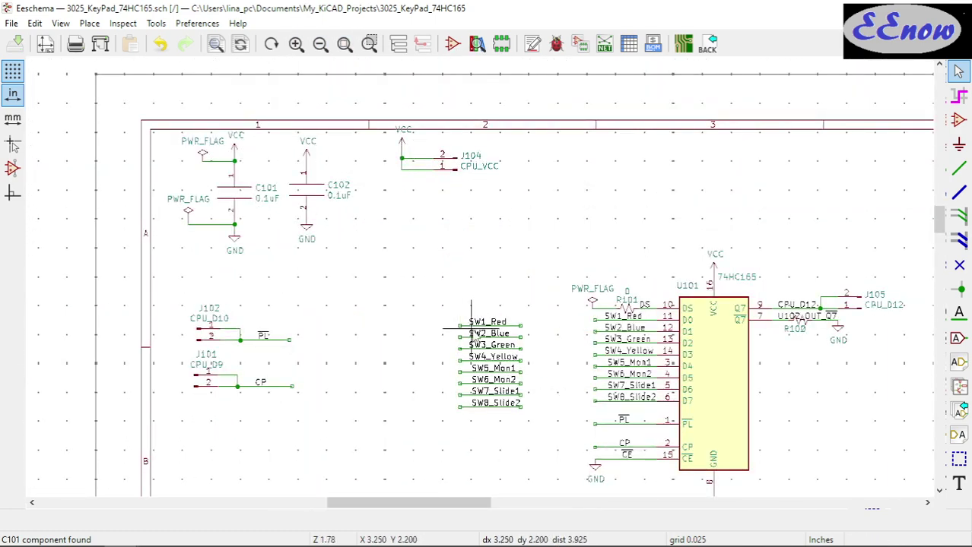
pyautogui.scroll(1, 472, 304)
pyautogui.scroll(1, 486, 277)
pyautogui.scroll(-3, 811, 184)
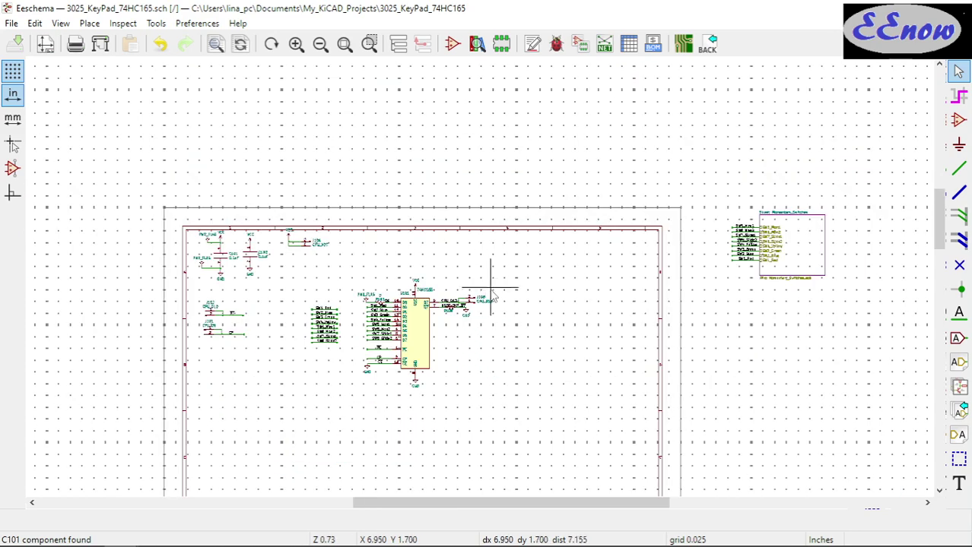
pyautogui.scroll(1, 490, 280)
# - Run the electrical rules check and confirm it reports zero errors
pyautogui.click(557, 44)
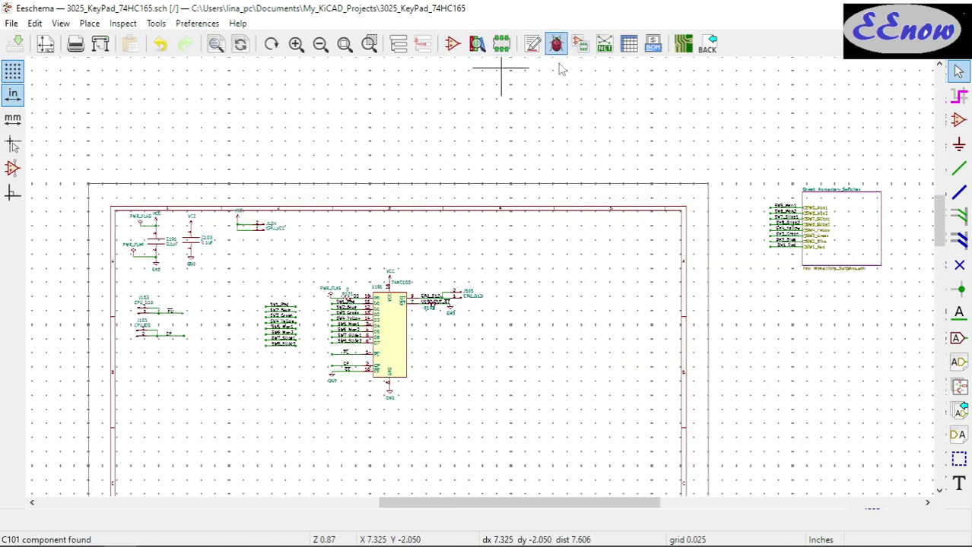
pyautogui.click(563, 494)
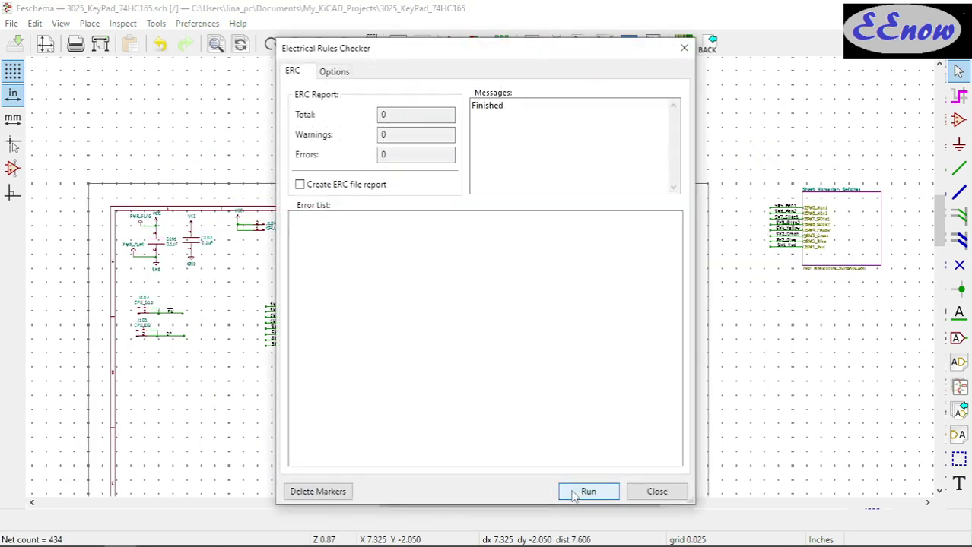
pyautogui.click(656, 491)
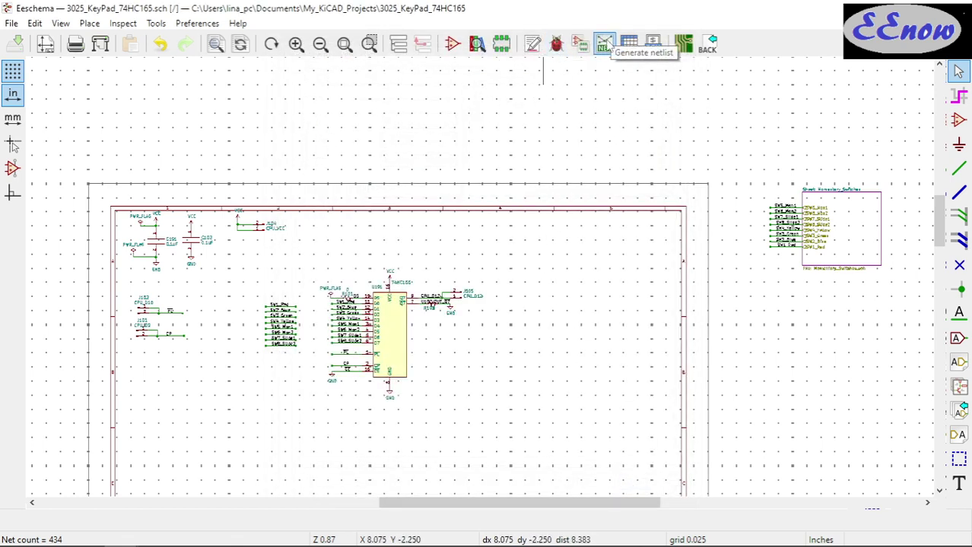
# - Generate and save the Pcbnew netlist, then launch Pcbnew
pyautogui.click(603, 44)
pyautogui.click(571, 230)
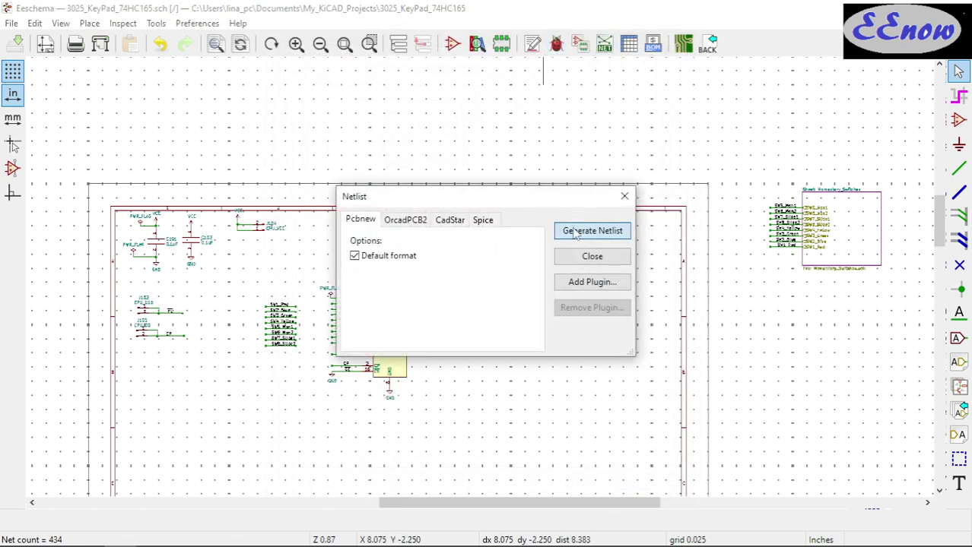
pyautogui.click(702, 501)
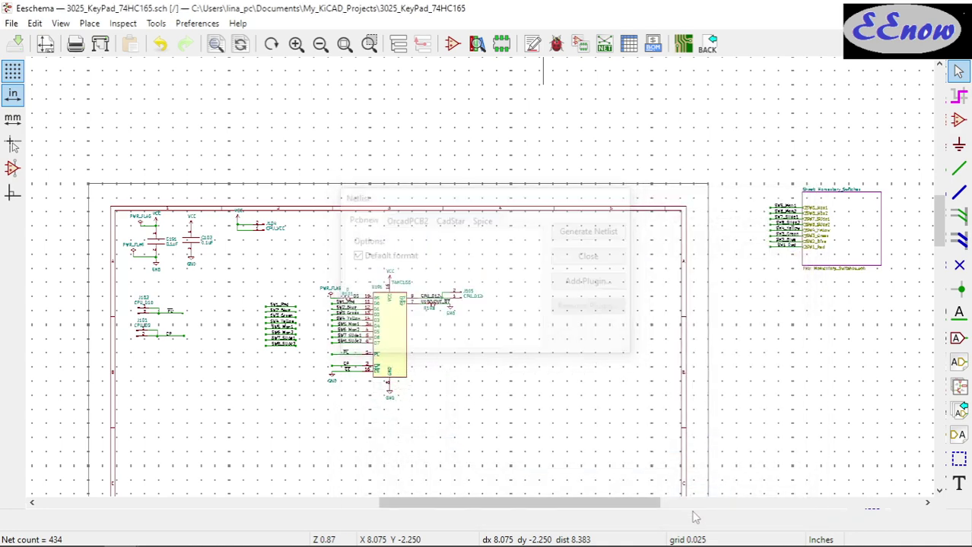
pyautogui.click(683, 45)
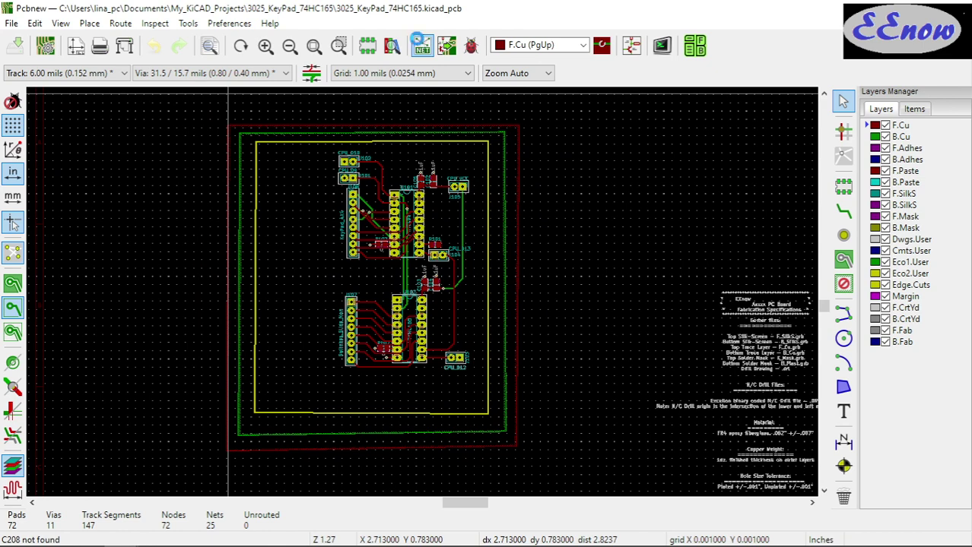
# - Update the PCB from the new netlist, confirming the changes
pyautogui.click(421, 45)
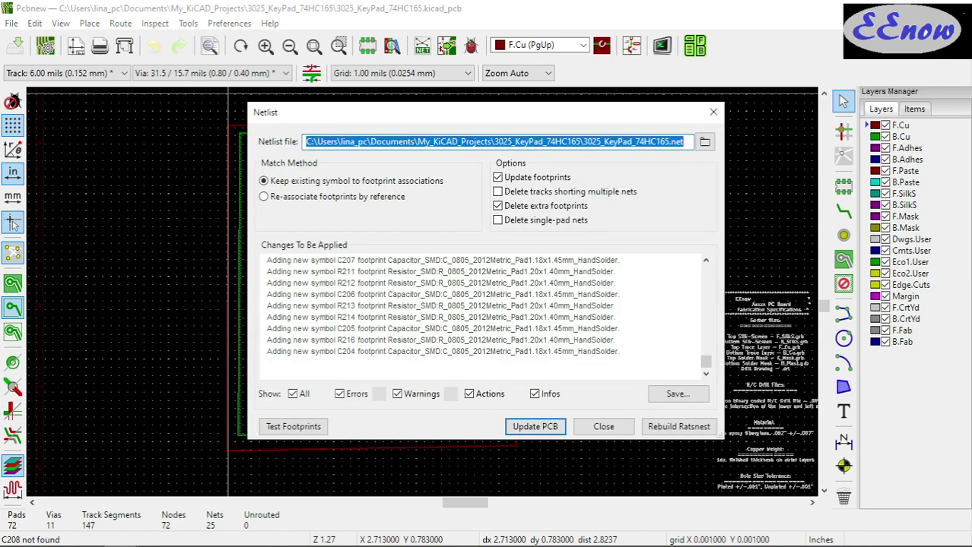
pyautogui.click(556, 430)
pyautogui.click(563, 280)
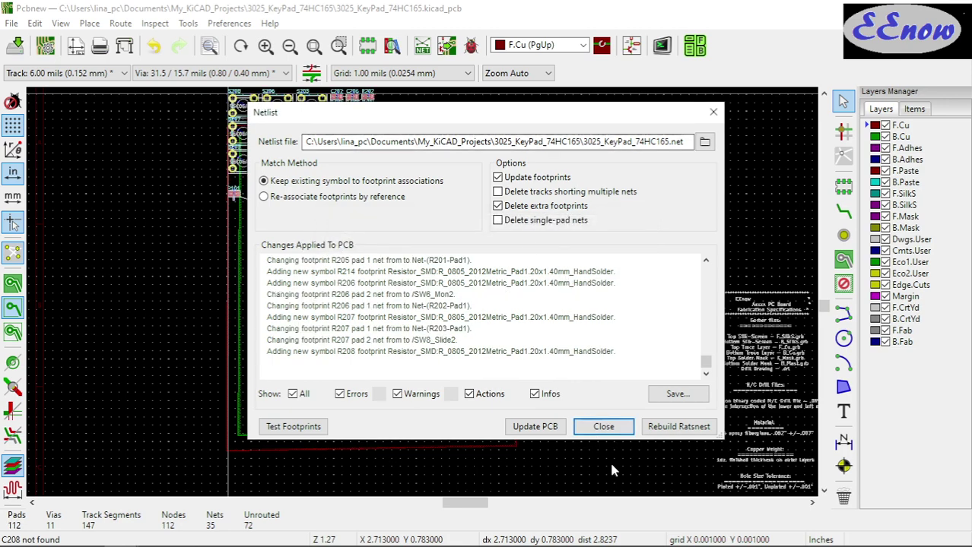
pyautogui.click(603, 426)
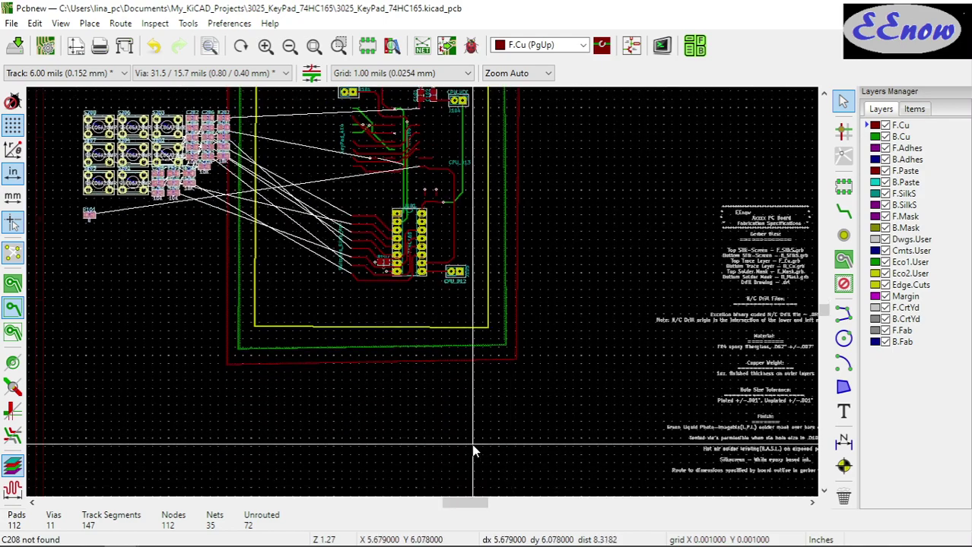
# - Place the new switch and resistor footprints beside the board and centre the view
pyautogui.click(452, 462)
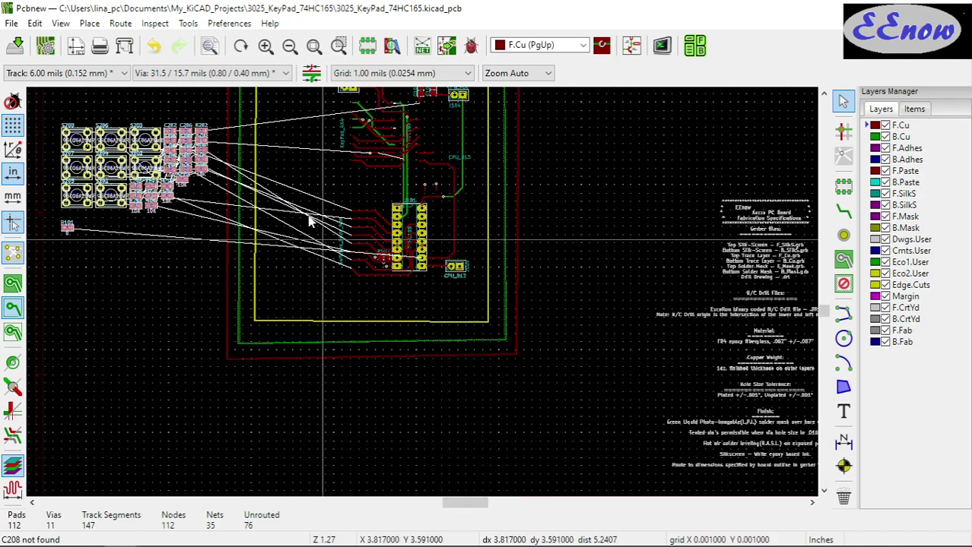
pyautogui.scroll(1, 454, 300)
pyautogui.scroll(1, 429, 293)
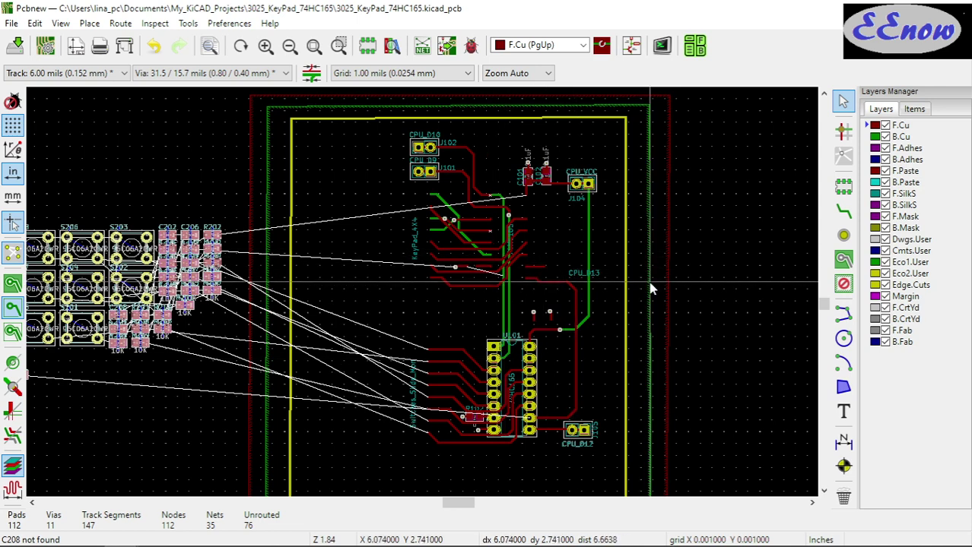
pyautogui.moveTo(452, 295)
pyautogui.mouseDown(button='middle')
pyautogui.moveTo(552, 380)
pyautogui.moveTo(425, 297)
pyautogui.moveTo(459, 289)
pyautogui.moveTo(310, 234)
pyautogui.mouseUp(button='middle')
pyautogui.scroll(-1, 311, 234)
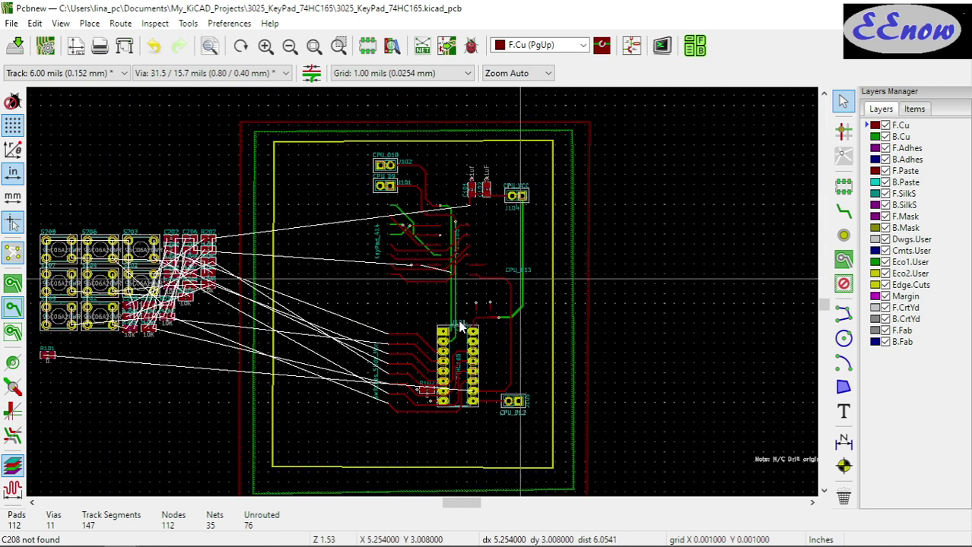
pyautogui.scroll(1, 423, 278)
pyautogui.scroll(2, 424, 298)
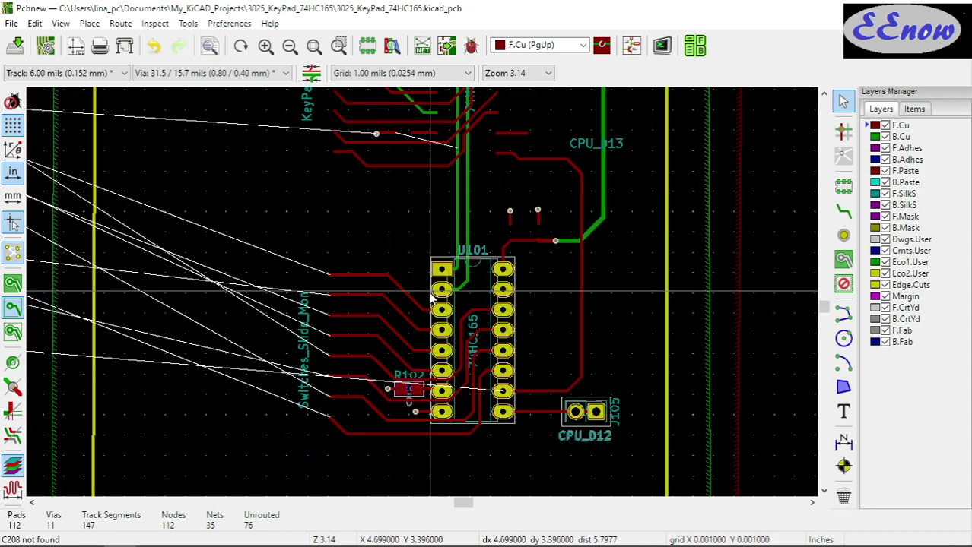
pyautogui.scroll(-1, 424, 298)
pyautogui.scroll(-1, 423, 298)
pyautogui.scroll(4, 423, 298)
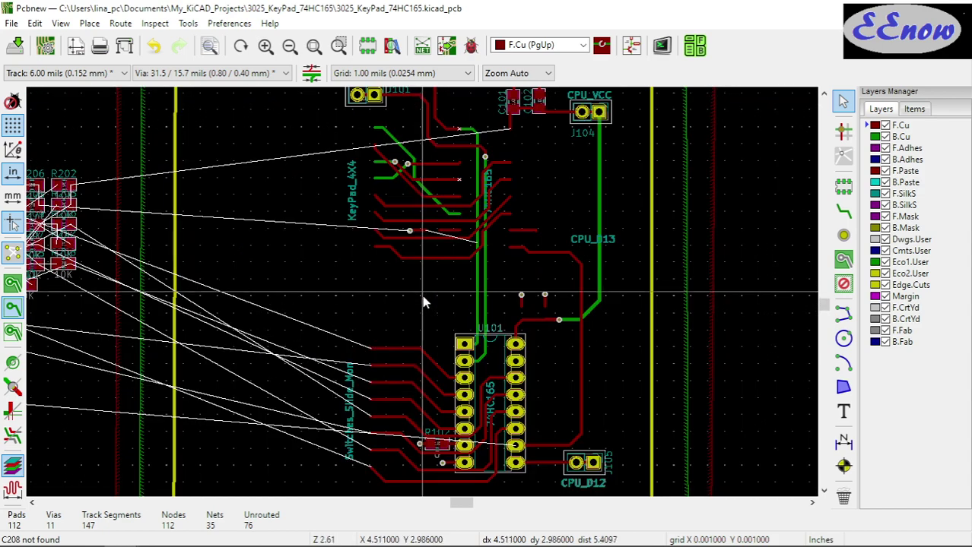
pyautogui.scroll(-4, 424, 298)
pyautogui.scroll(1, 423, 298)
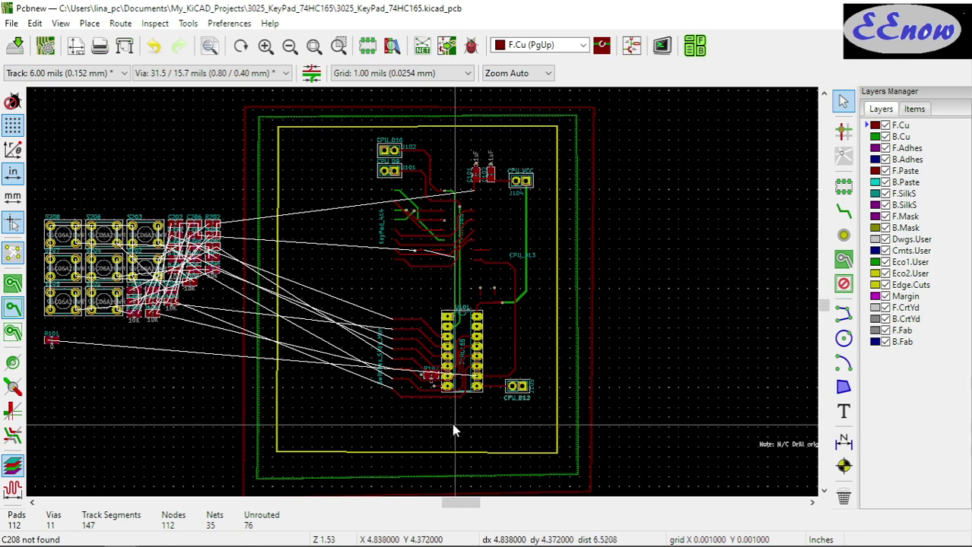
# - Delete every track through Edit > Global Deletions with only Tracks ticked
pyautogui.click(38, 25)
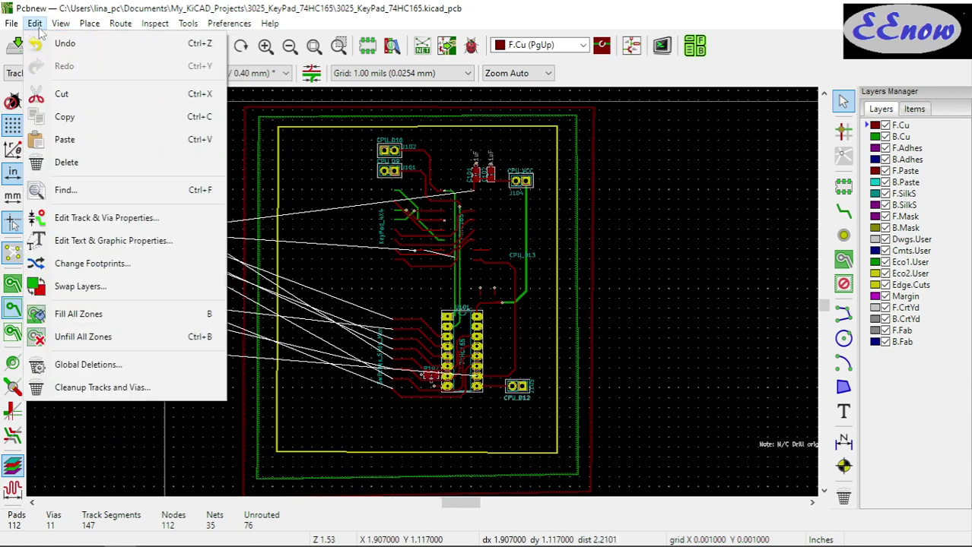
pyautogui.click(99, 369)
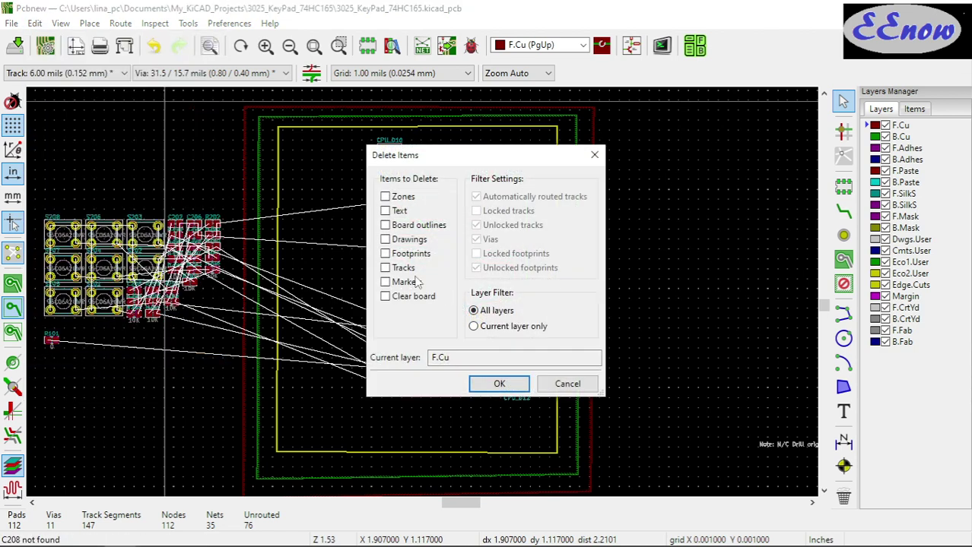
pyautogui.click(386, 269)
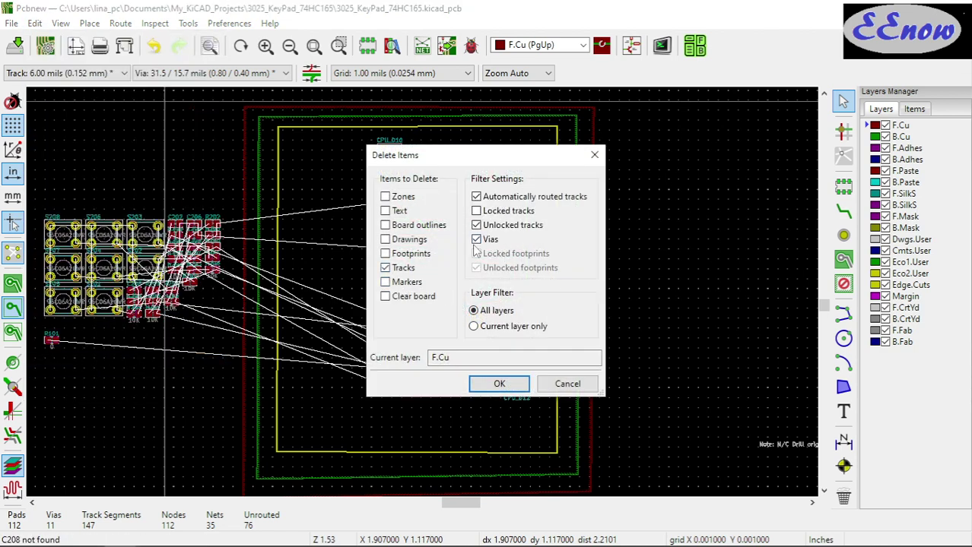
pyautogui.click(500, 384)
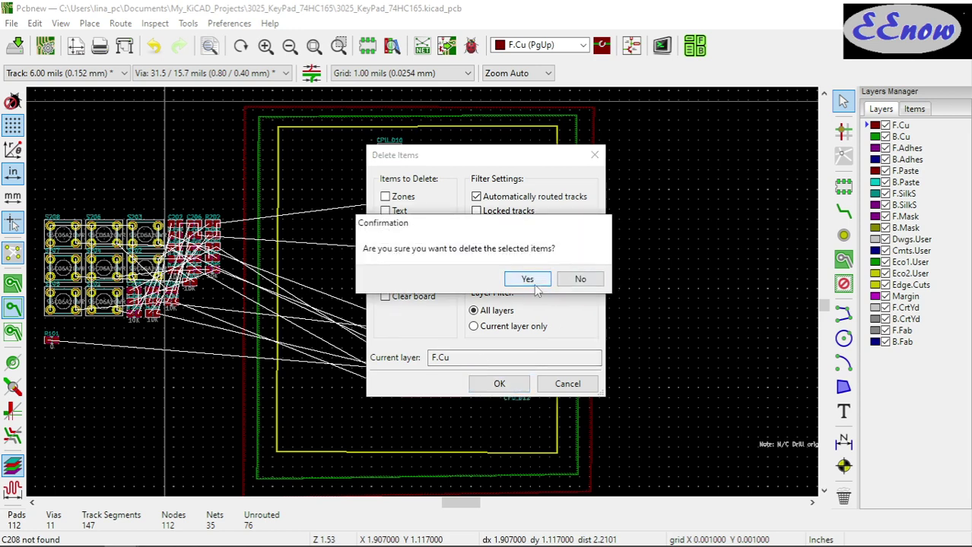
pyautogui.click(583, 278)
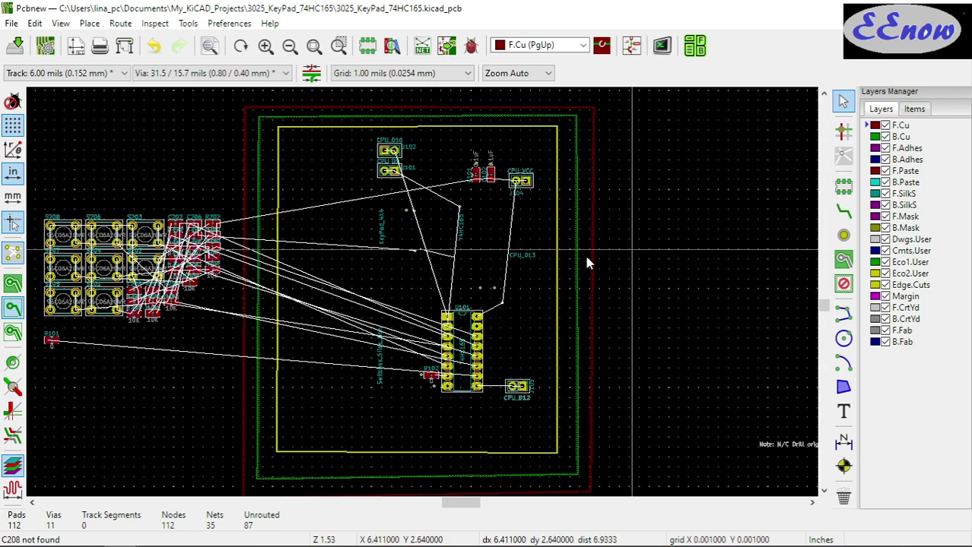
# - Save the track-free board as 3025_KeyPad_74HC165.kicad_pcb and zoom around to inspect it
pyautogui.click(17, 49)
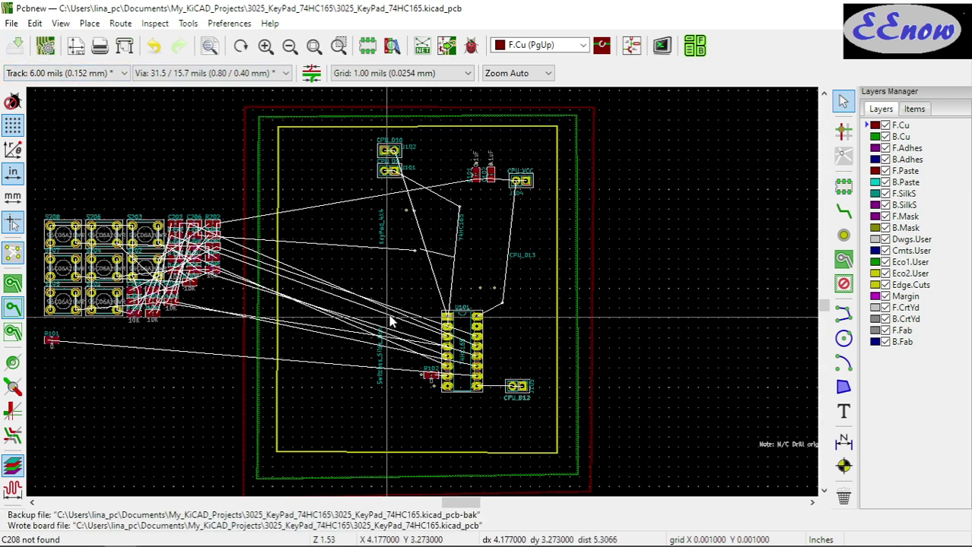
pyautogui.scroll(-1, 420, 271)
pyautogui.scroll(2, 432, 260)
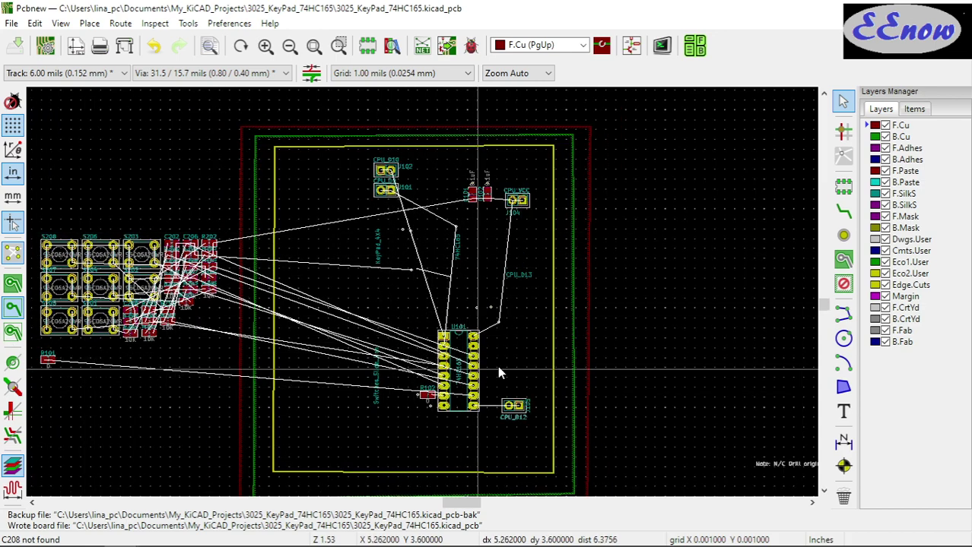
pyautogui.scroll(-1, 421, 301)
pyautogui.scroll(2, 420, 300)
pyautogui.scroll(2, 420, 301)
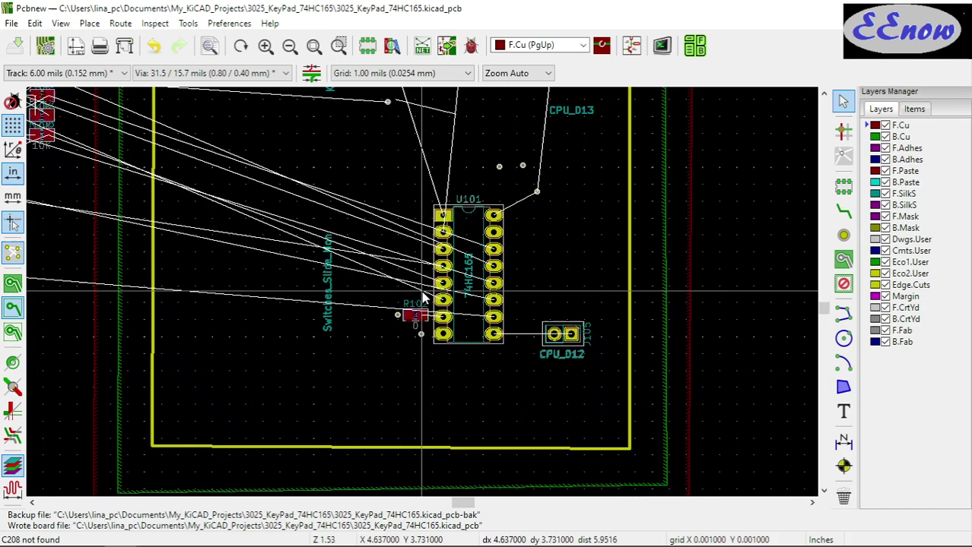
pyautogui.scroll(-3, 423, 298)
pyautogui.scroll(1, 433, 186)
pyautogui.scroll(-4, 422, 251)
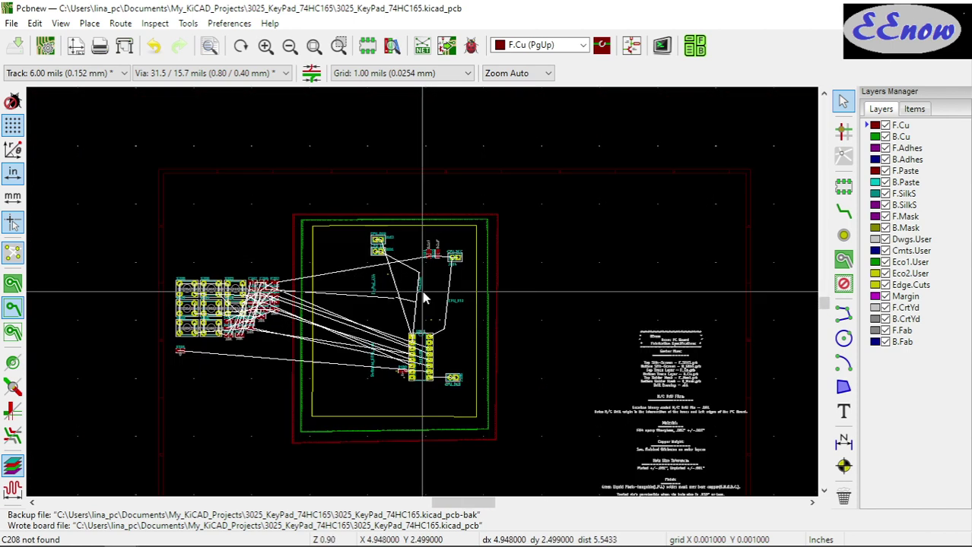
pyautogui.scroll(-2, 403, 308)
pyautogui.scroll(3, 410, 305)
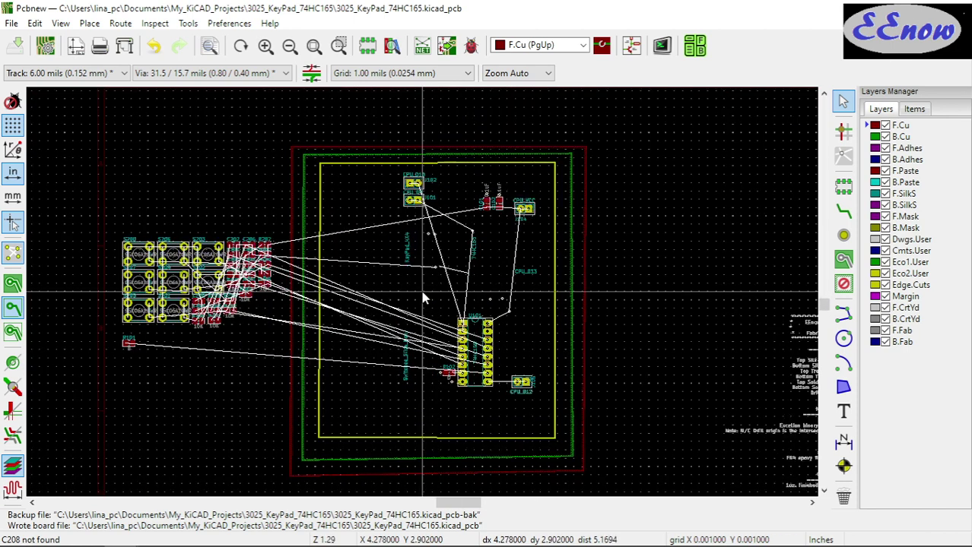